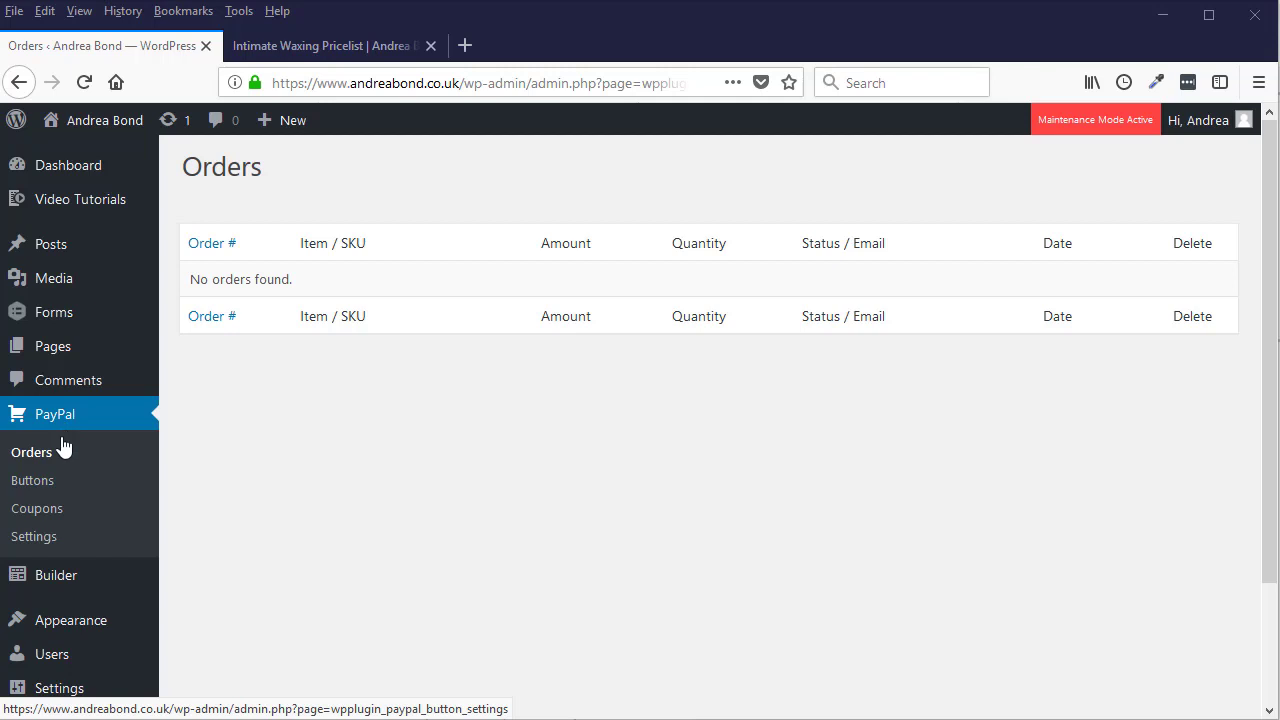
Step: Open the PayPal plugin settings and review the PayPal account fields and payment options
click(52, 546)
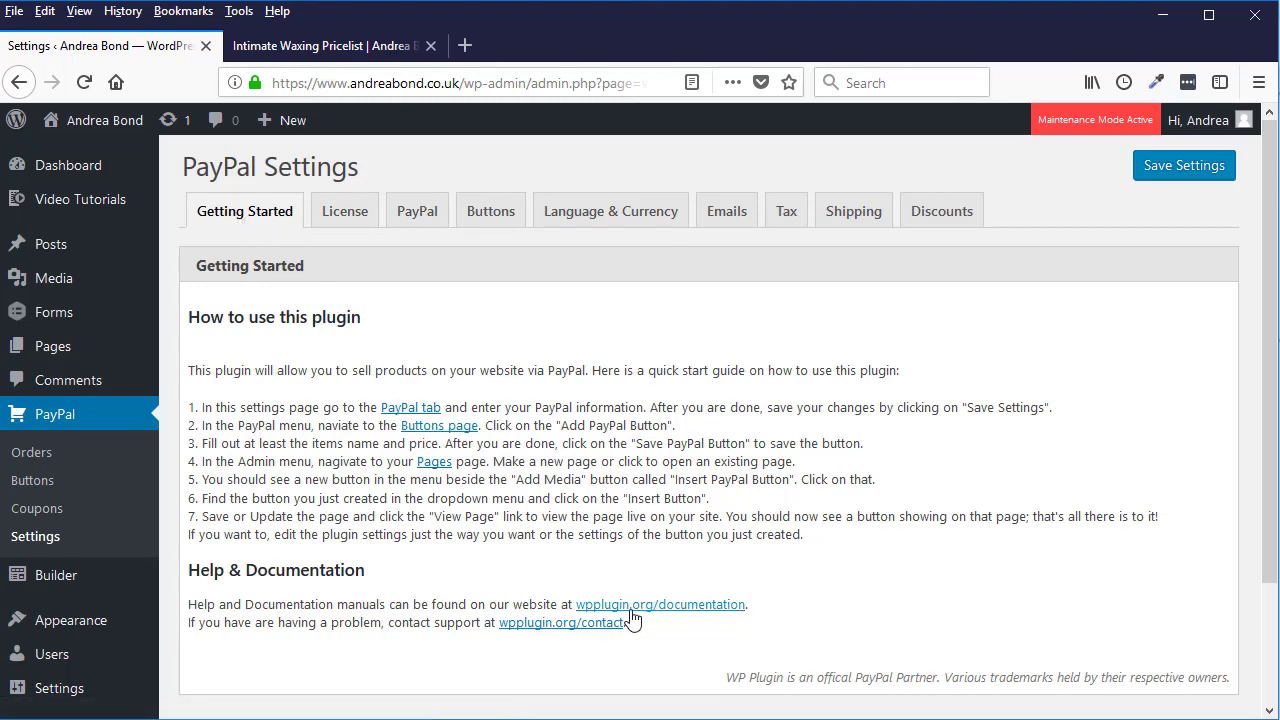
click(428, 216)
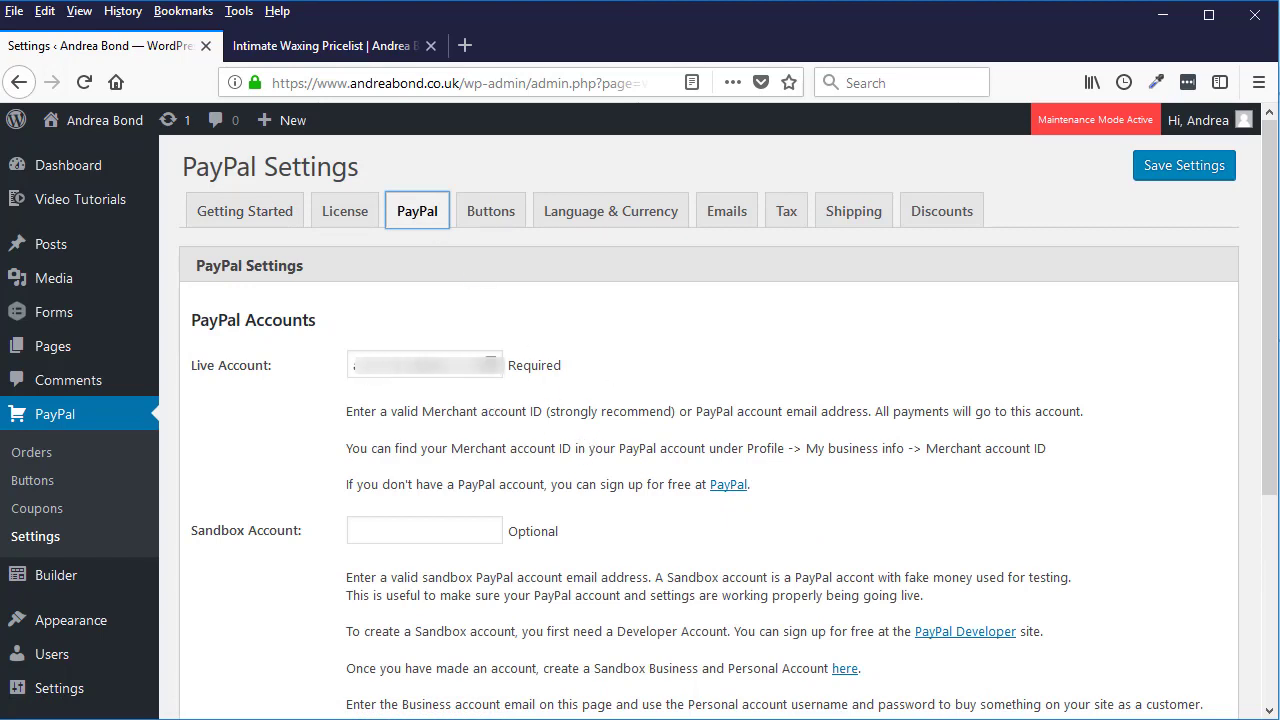
scroll(663, 409, down, 5)
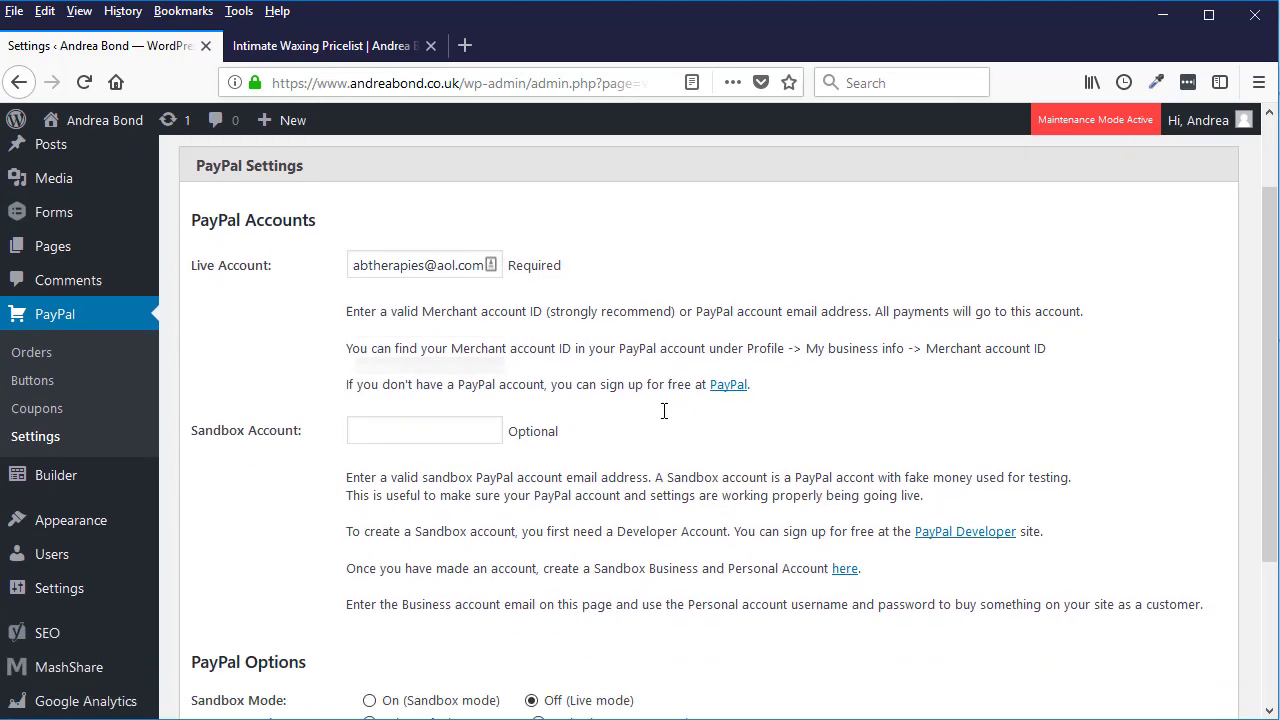
scroll(663, 410, down, 1)
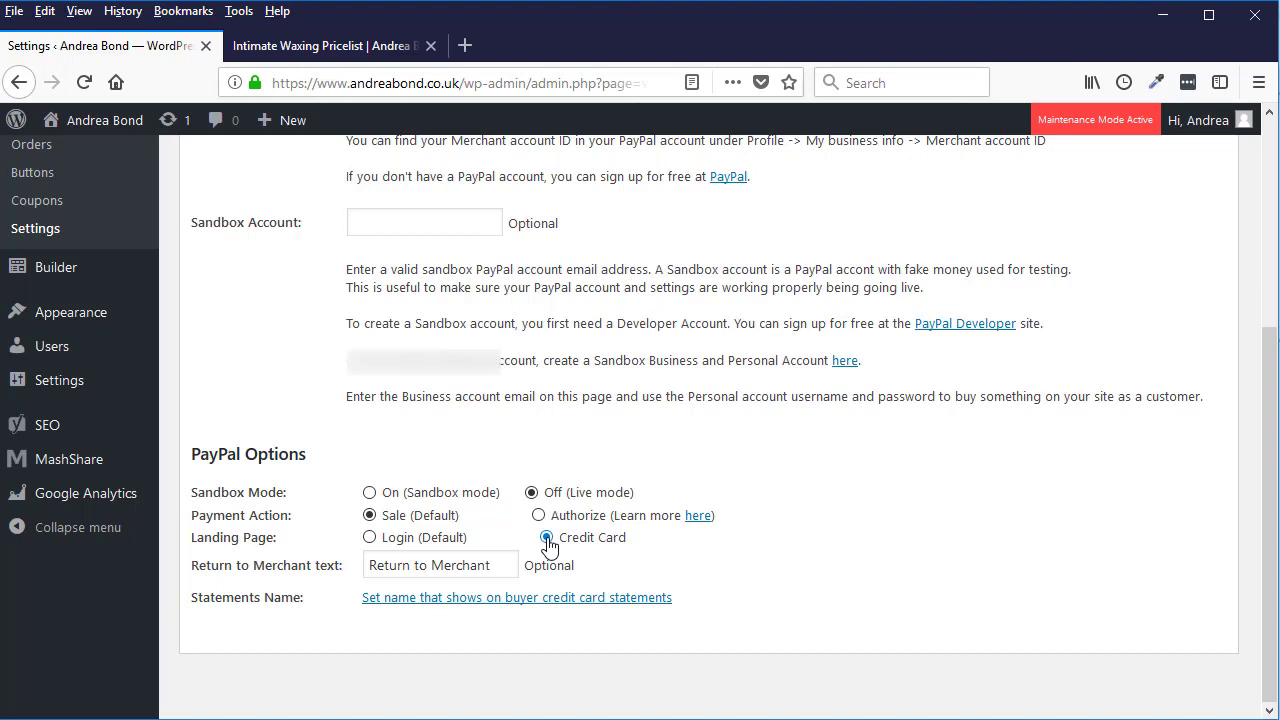
scroll(840, 555, up, 3)
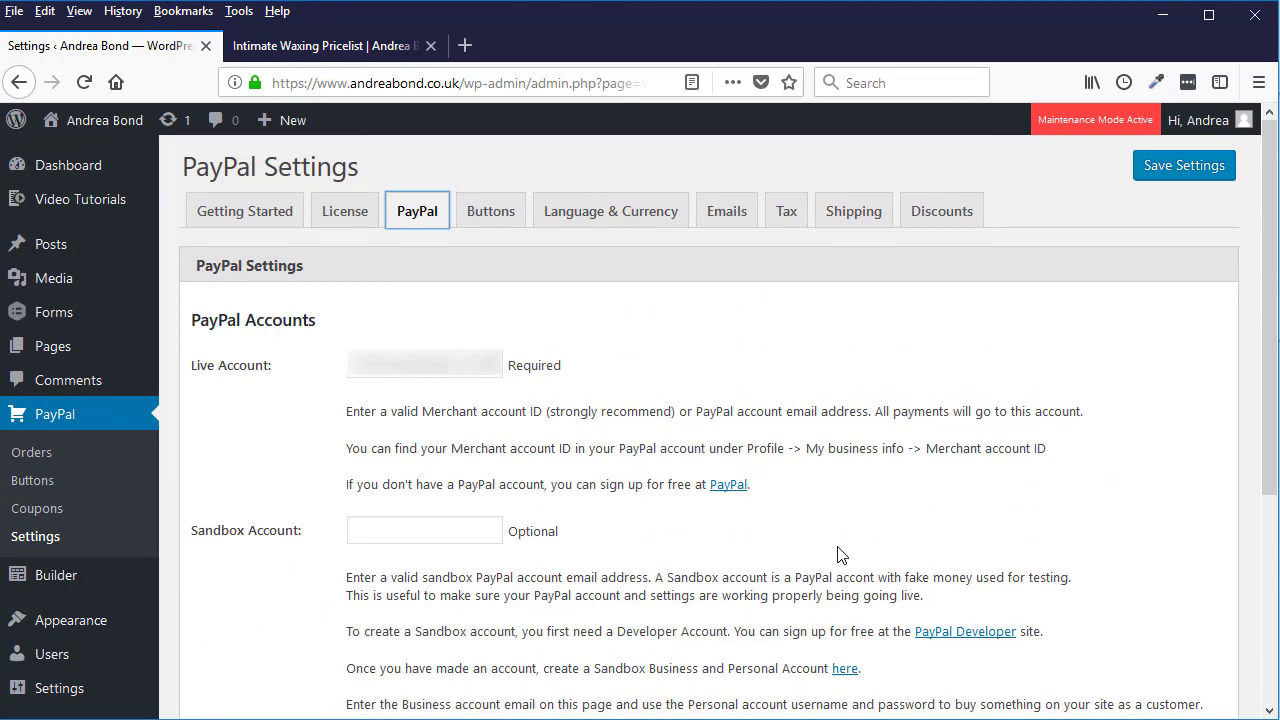
Step: Review the button settings: default size and style, opening window, default cancel URL and default return URL
click(491, 218)
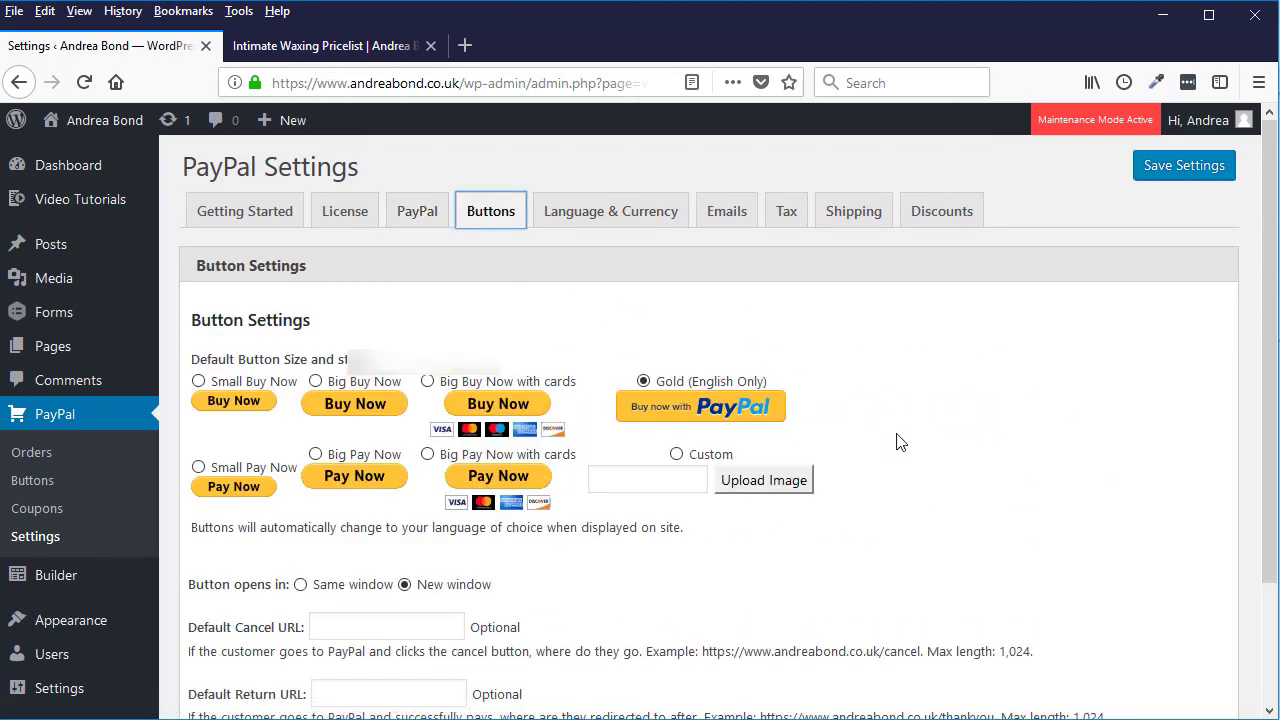
scroll(897, 440, down, 2)
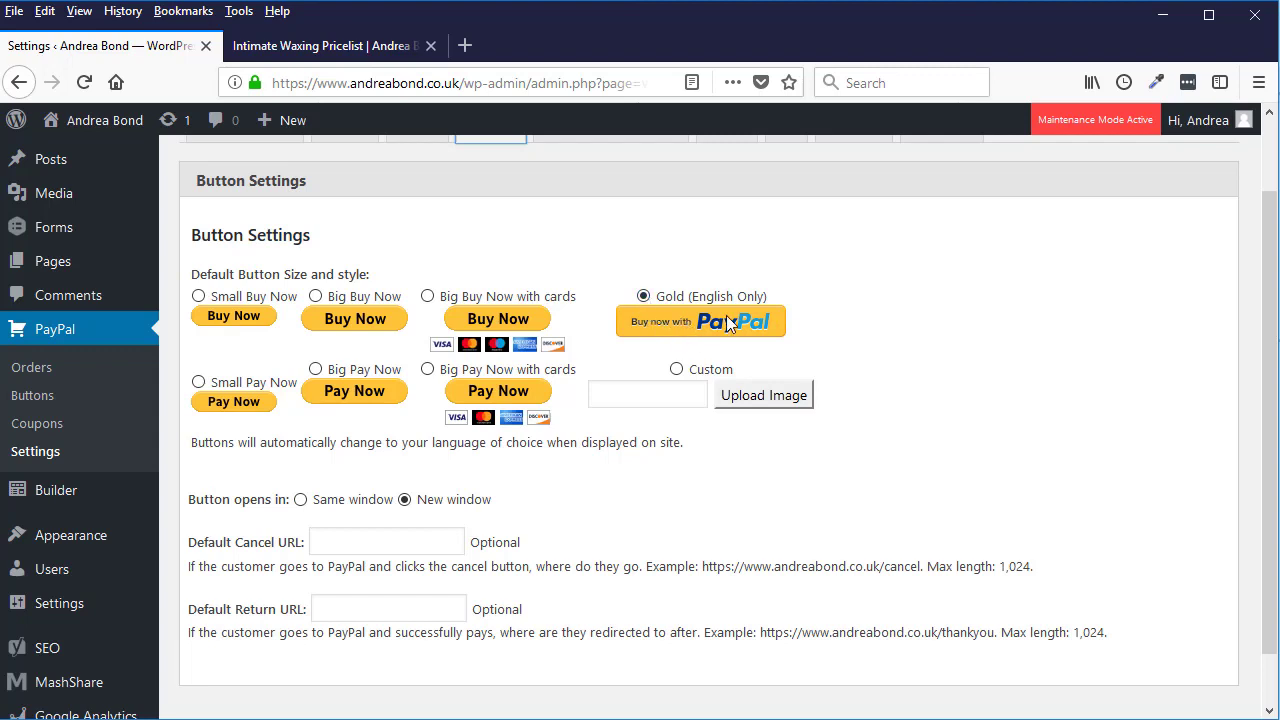
scroll(837, 386, down, 1)
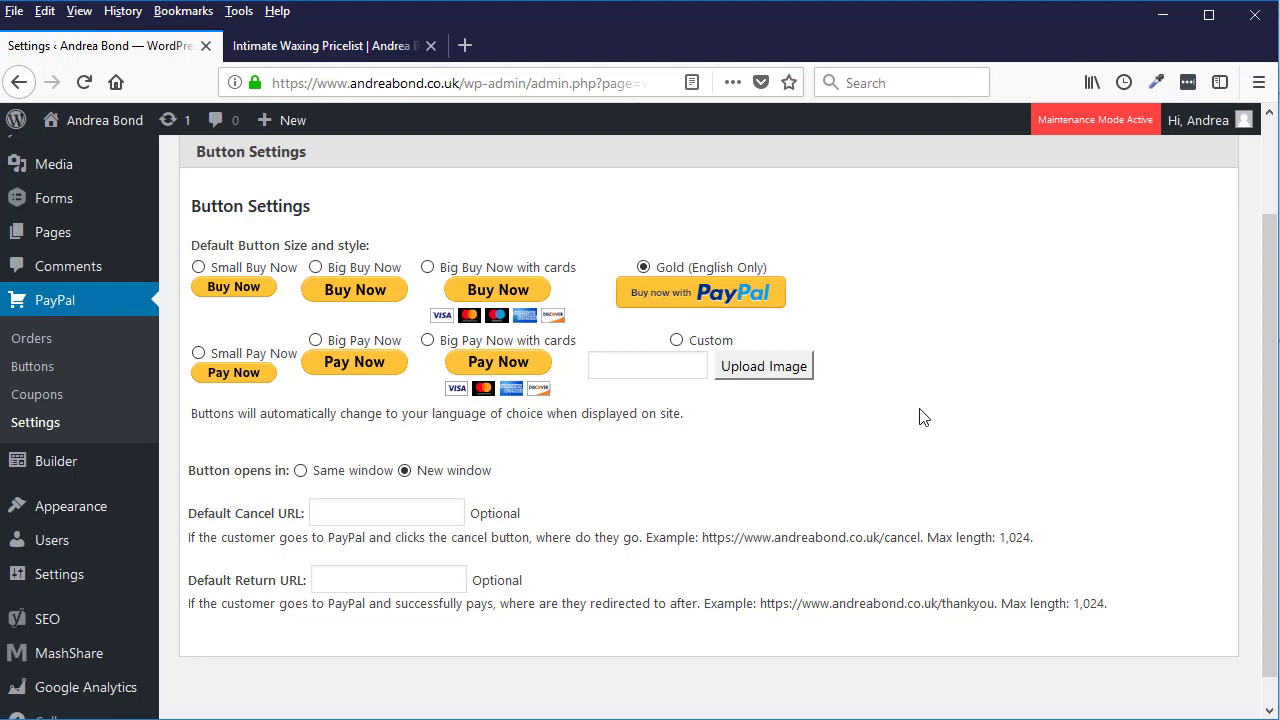
click(405, 472)
click(410, 582)
click(368, 515)
click(361, 577)
scroll(616, 569, up, 2)
Step: Review the language and currency settings, then the admin email settings including sender name and template
click(613, 222)
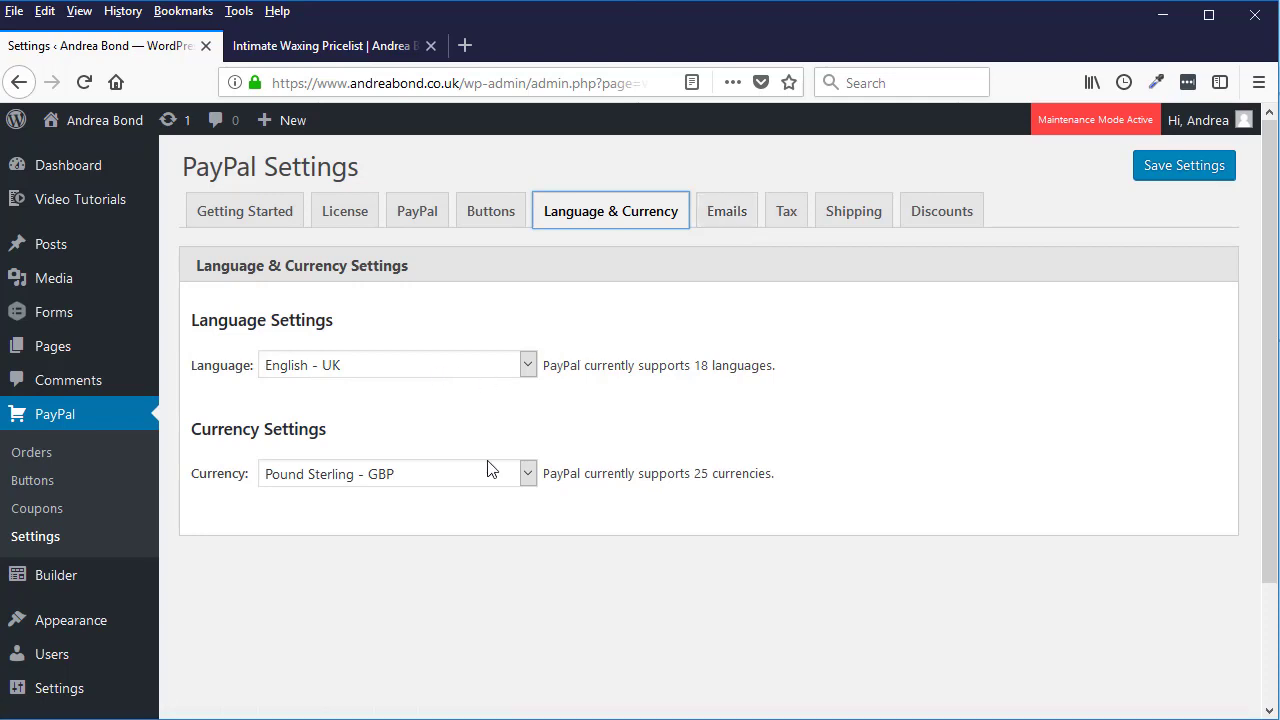
click(730, 213)
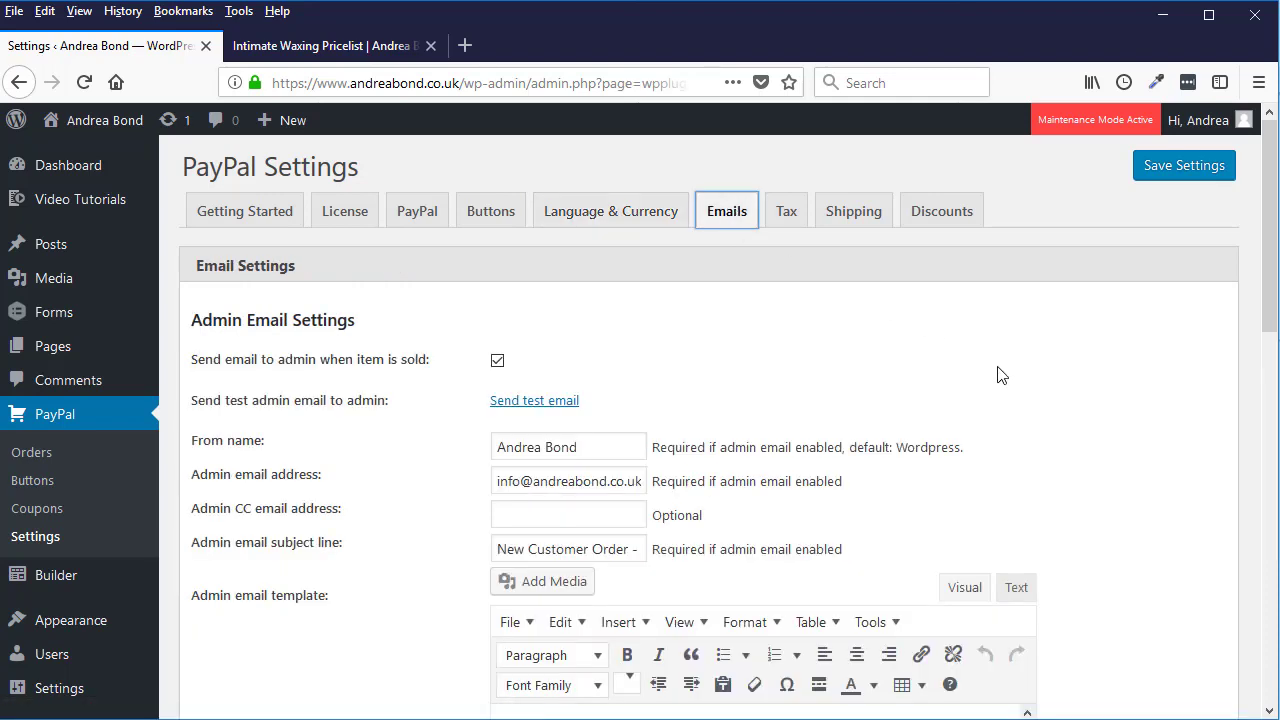
scroll(1006, 379, down, 2)
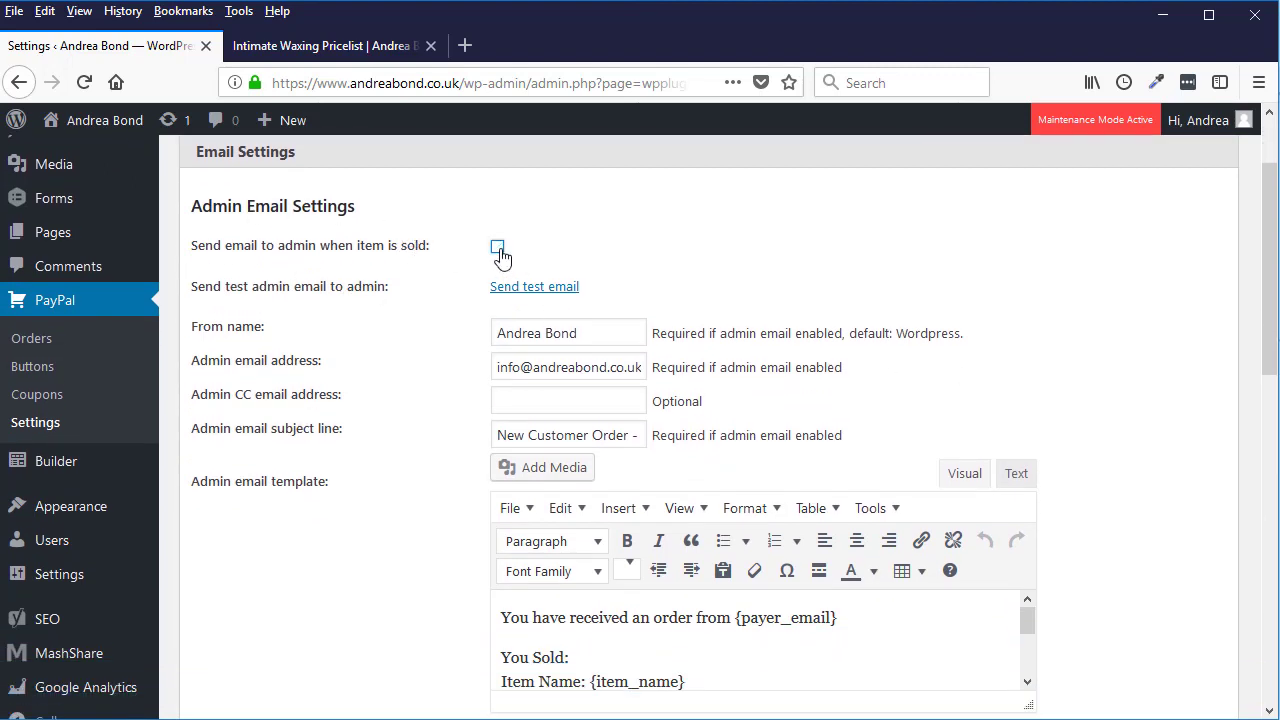
scroll(903, 300, down, 3)
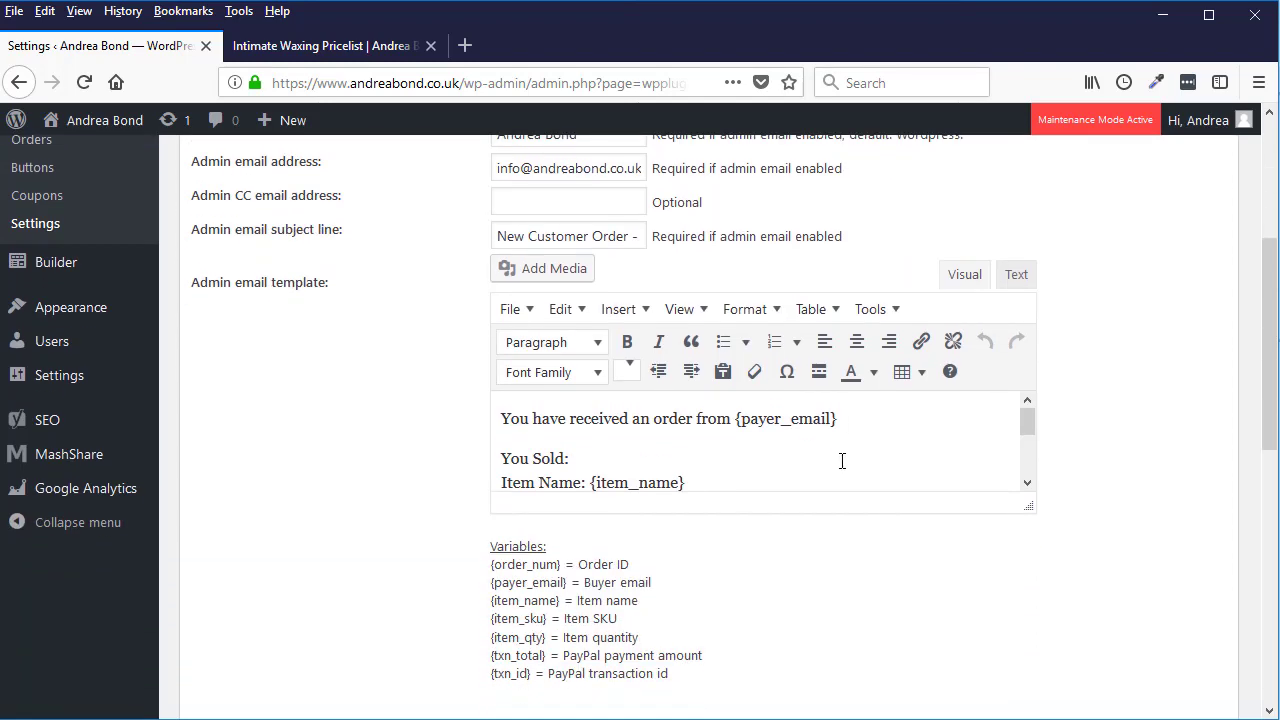
click(913, 448)
drag(1045, 424, 1136, 445)
scroll(1136, 445, up, 4)
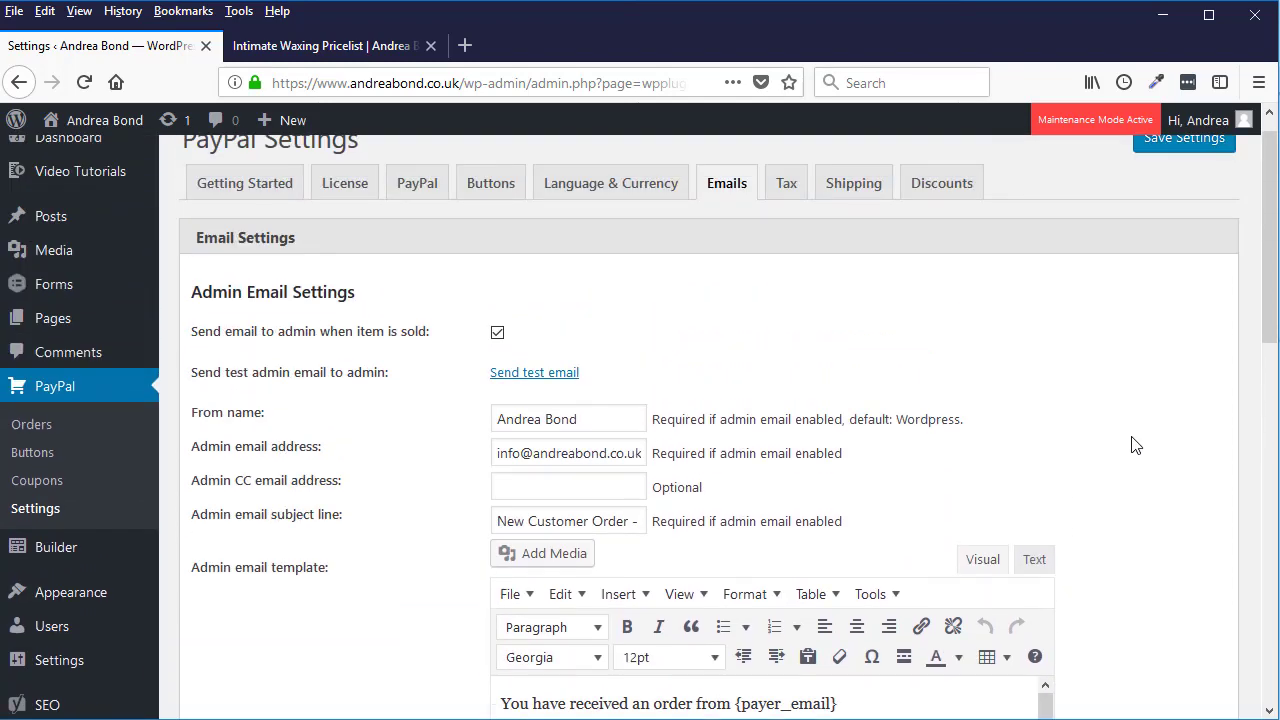
click(607, 419)
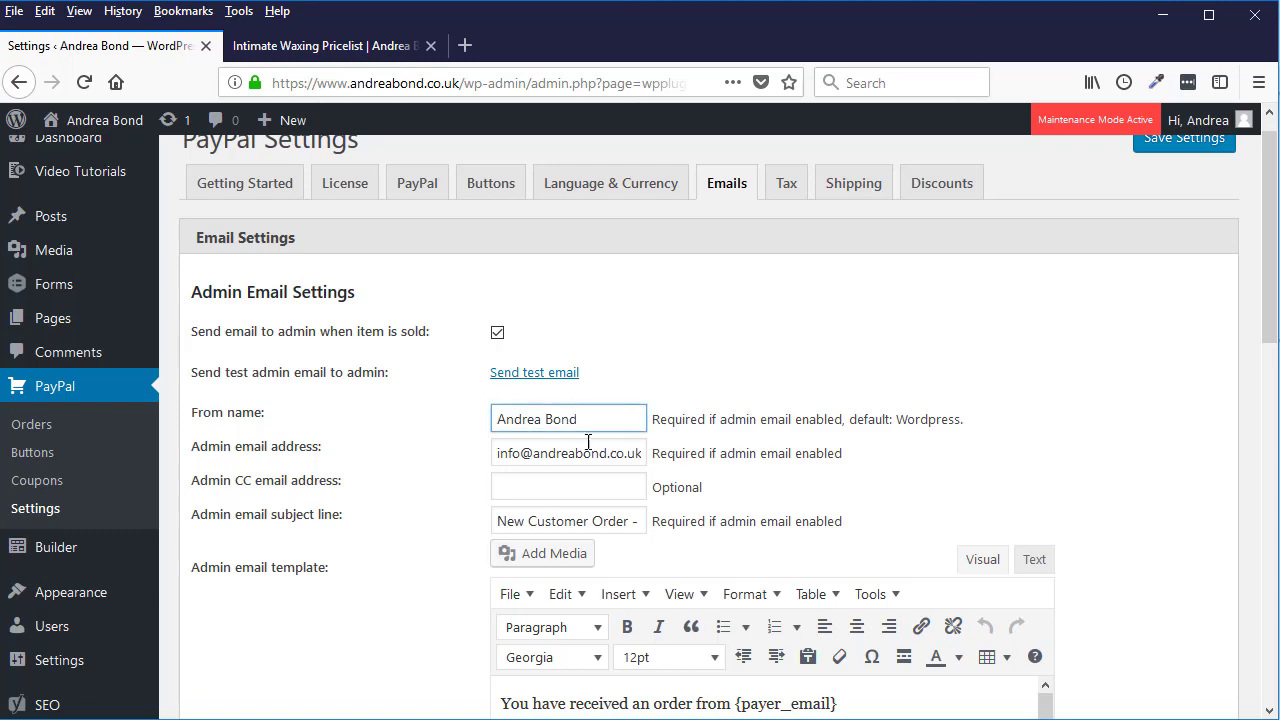
Step: Examine the customer email settings and enlarge the customer email template editor to show the full message
scroll(1074, 503, down, 10)
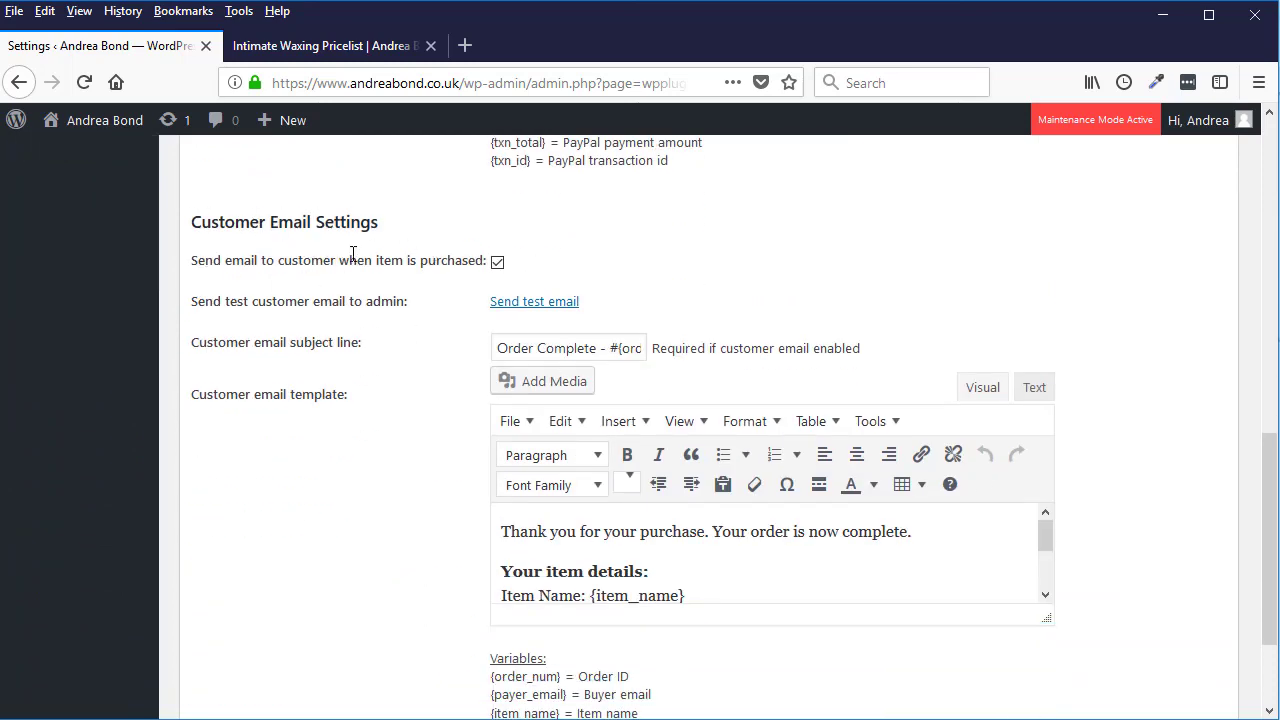
click(497, 262)
click(498, 263)
scroll(700, 272, down, 2)
drag(1042, 455, 1043, 459)
drag(1047, 532, 1060, 707)
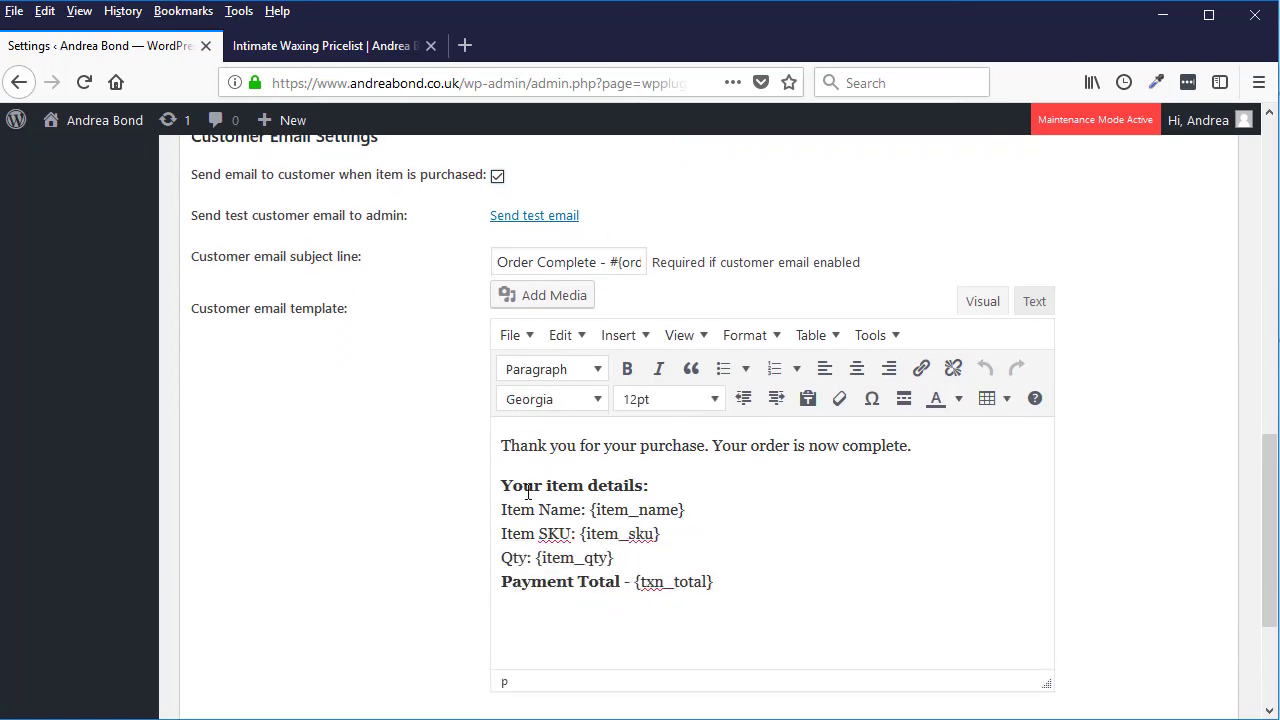
scroll(922, 534, down, 3)
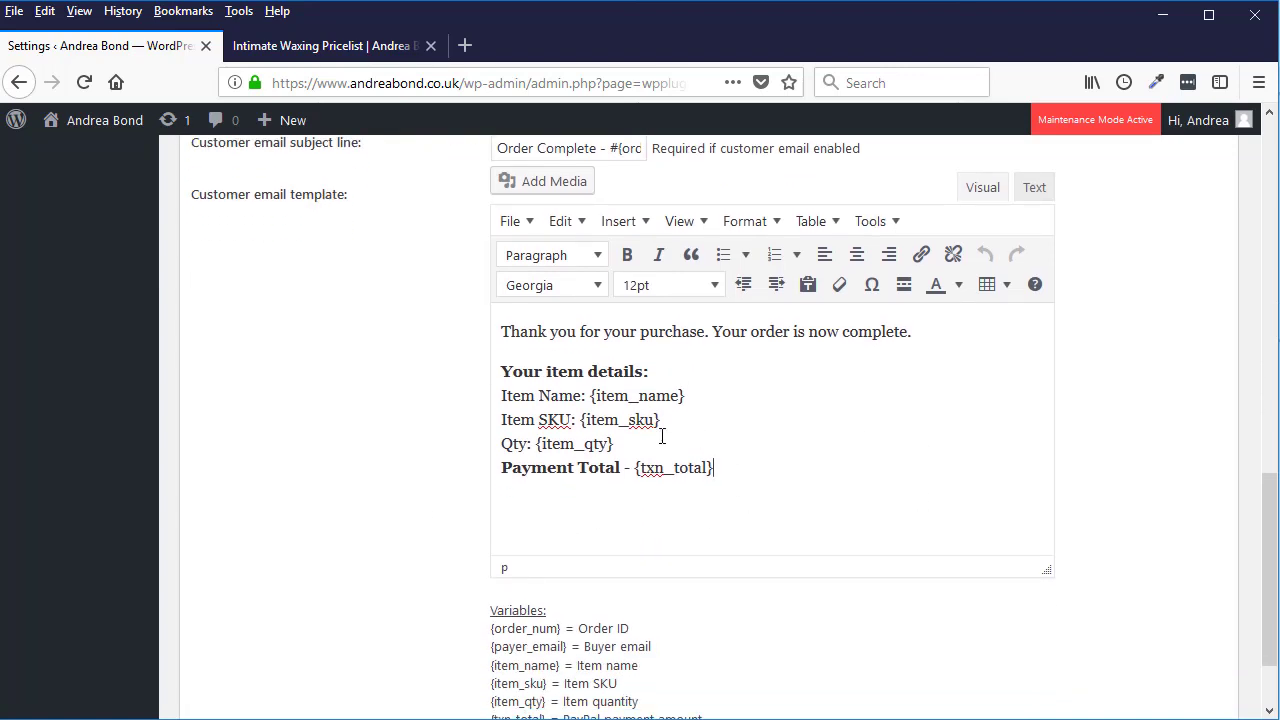
Step: Examine the item name, SKU, quantity and payment total variables in the customer email template
drag(688, 395, 590, 396)
drag(672, 422, 580, 421)
click(626, 447)
drag(715, 467, 633, 461)
click(720, 471)
scroll(843, 434, down, 1)
scroll(843, 440, up, 6)
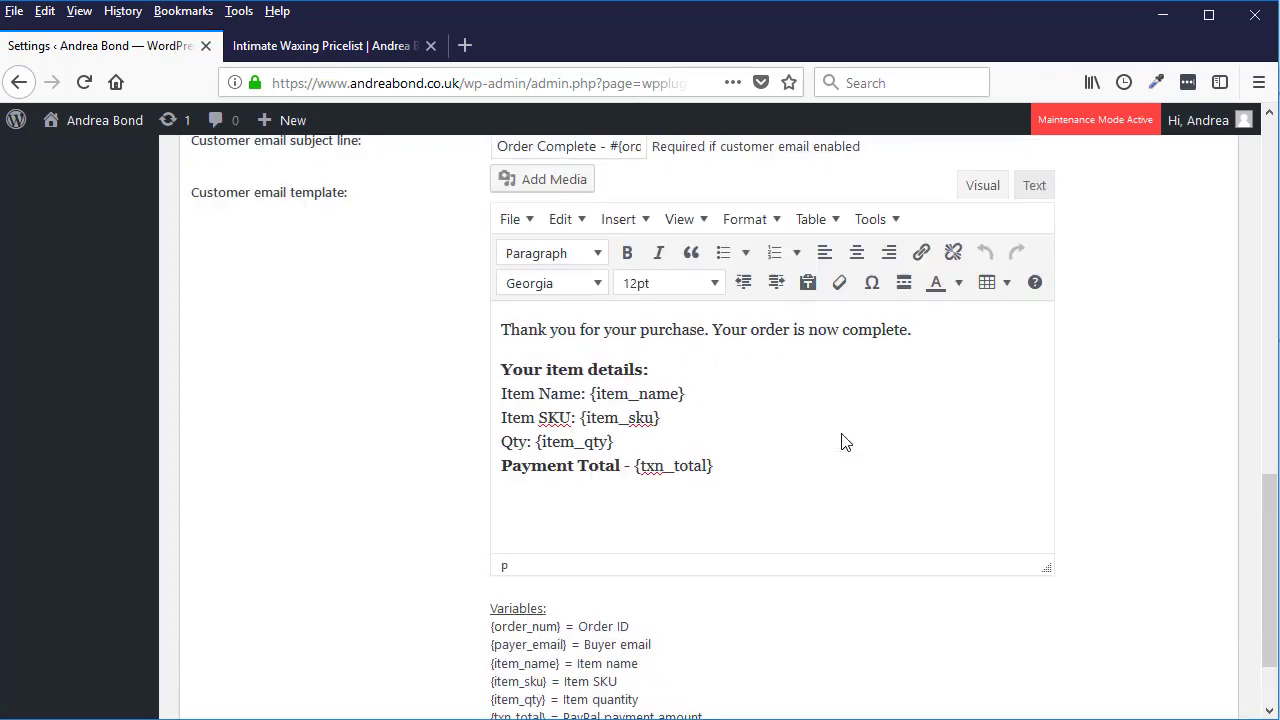
scroll(843, 442, up, 5)
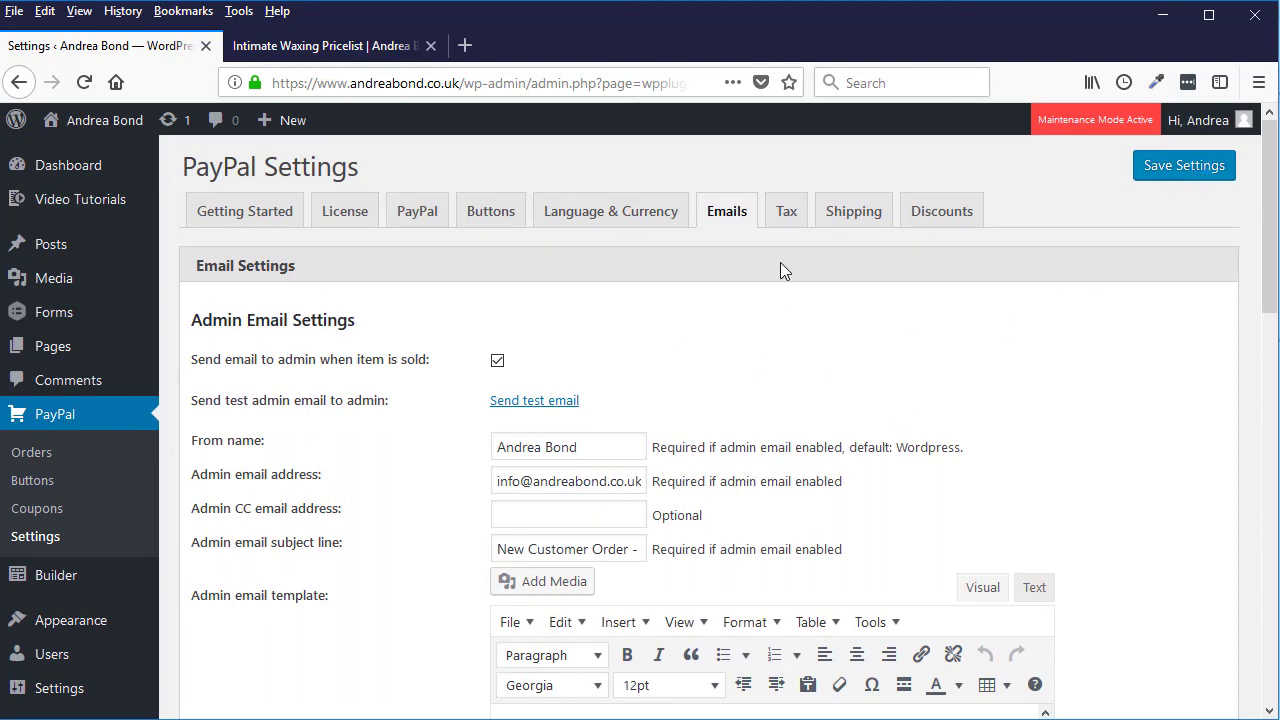
Step: Review the plugin's tax, shipping and discount settings
click(788, 220)
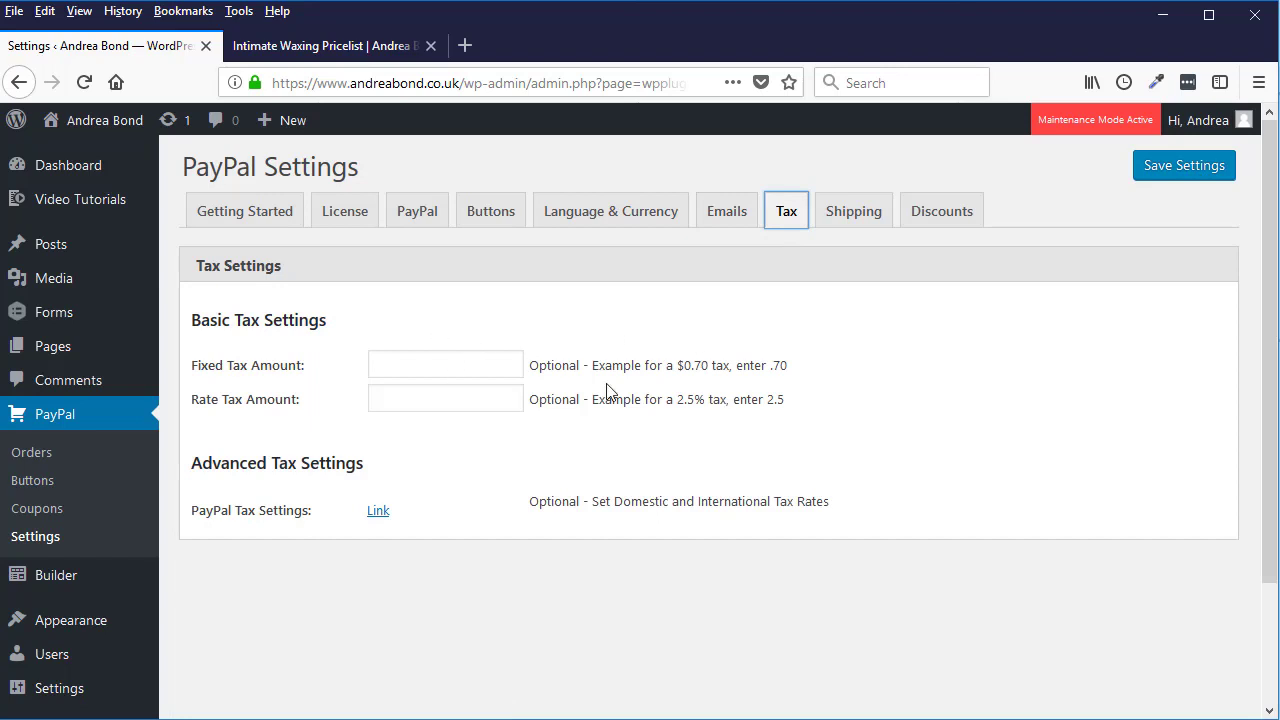
click(855, 214)
click(940, 214)
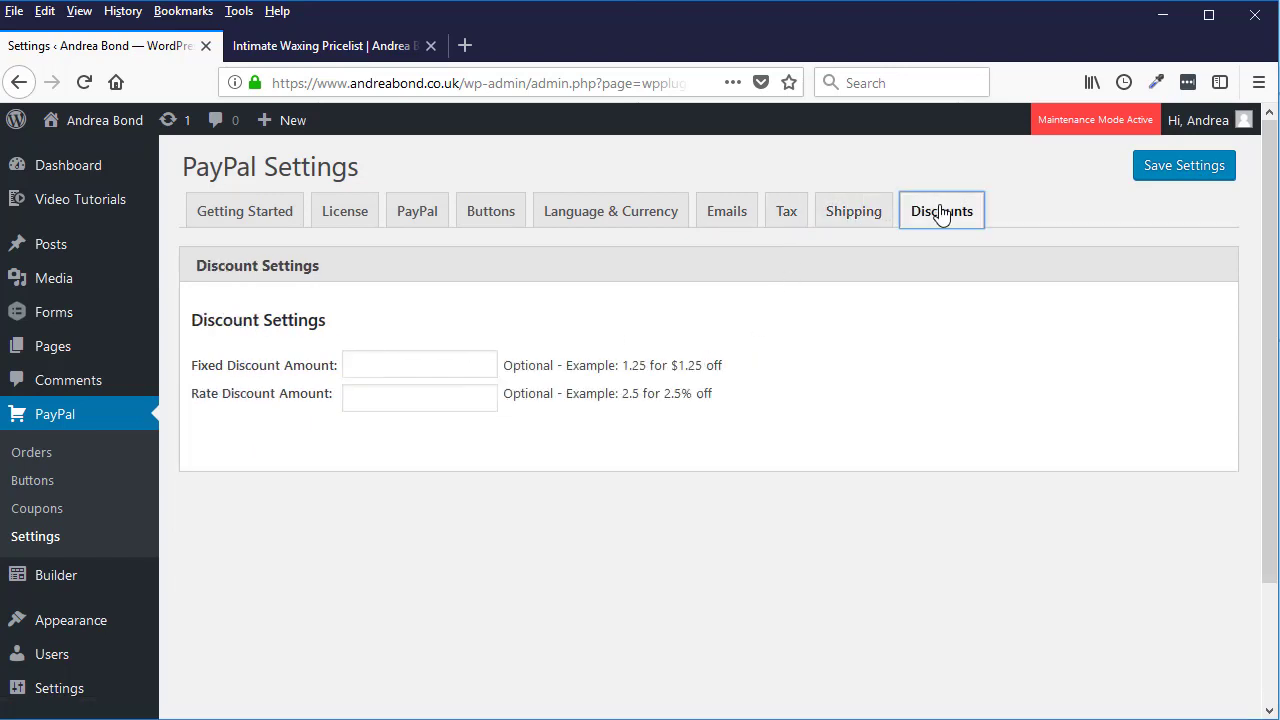
click(850, 222)
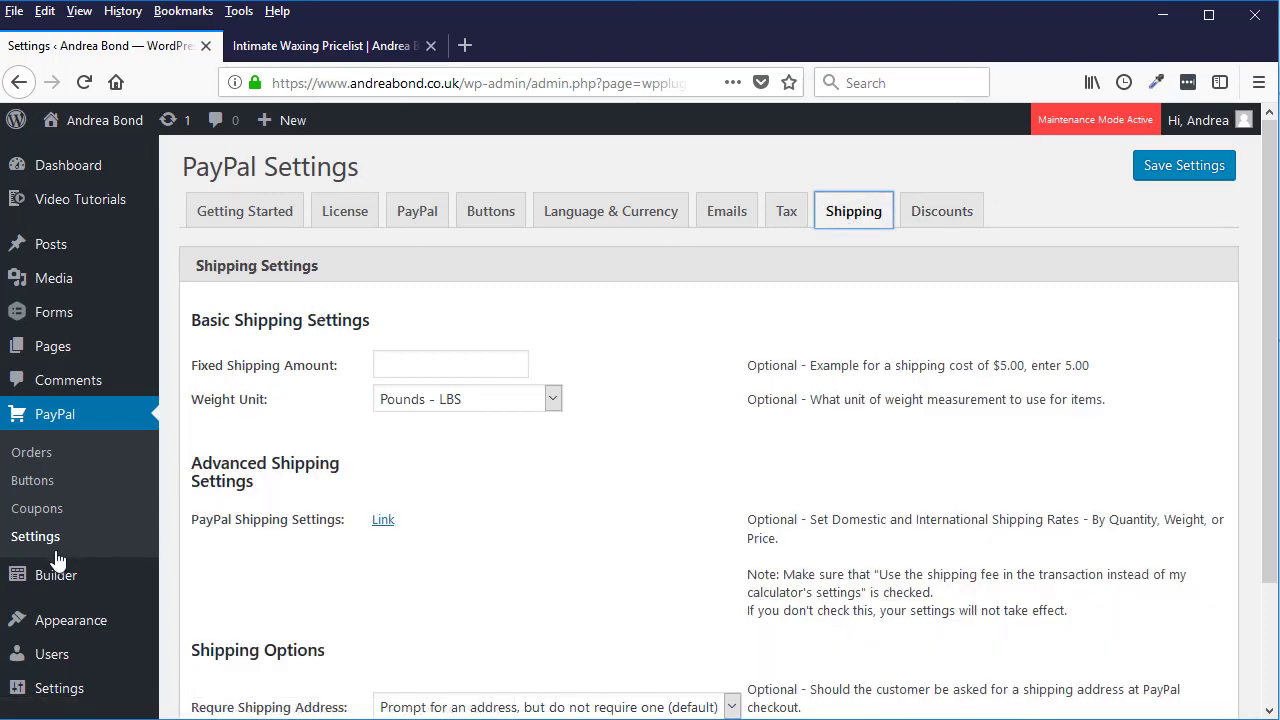
Step: Look over the PayPal orders and buttons lists, and check the discount types offered in a new coupon form
click(42, 456)
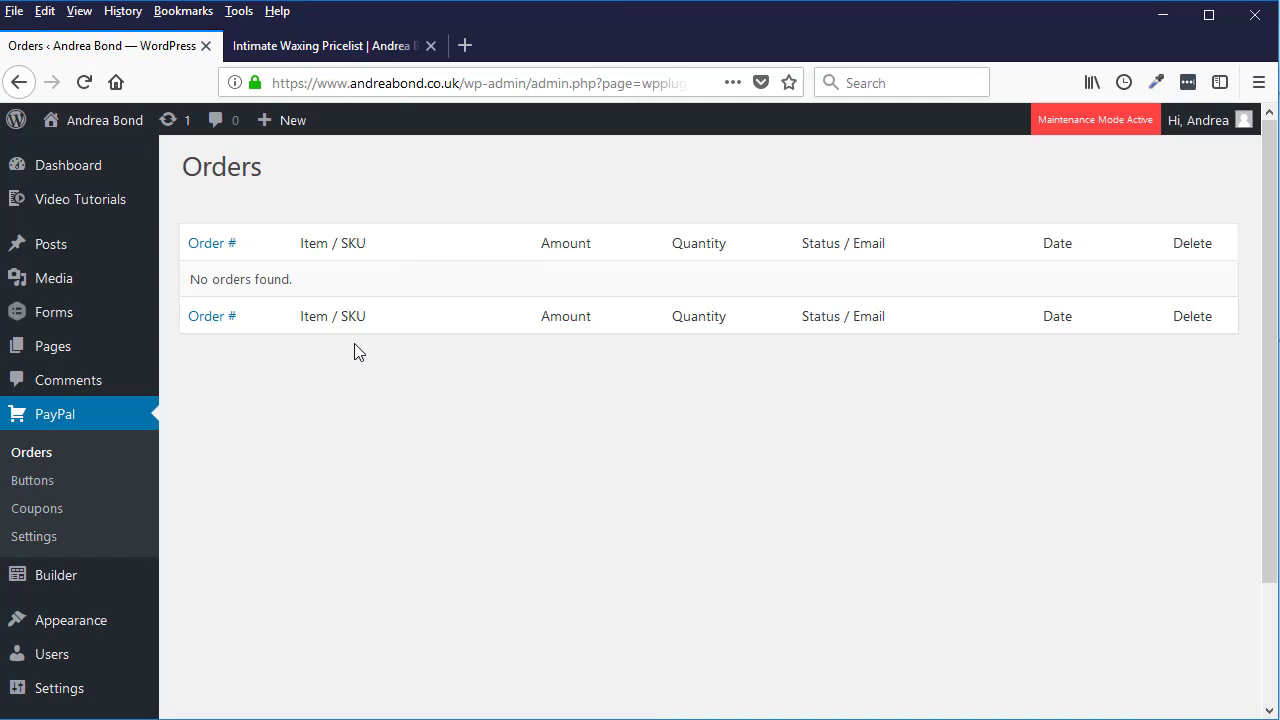
click(50, 482)
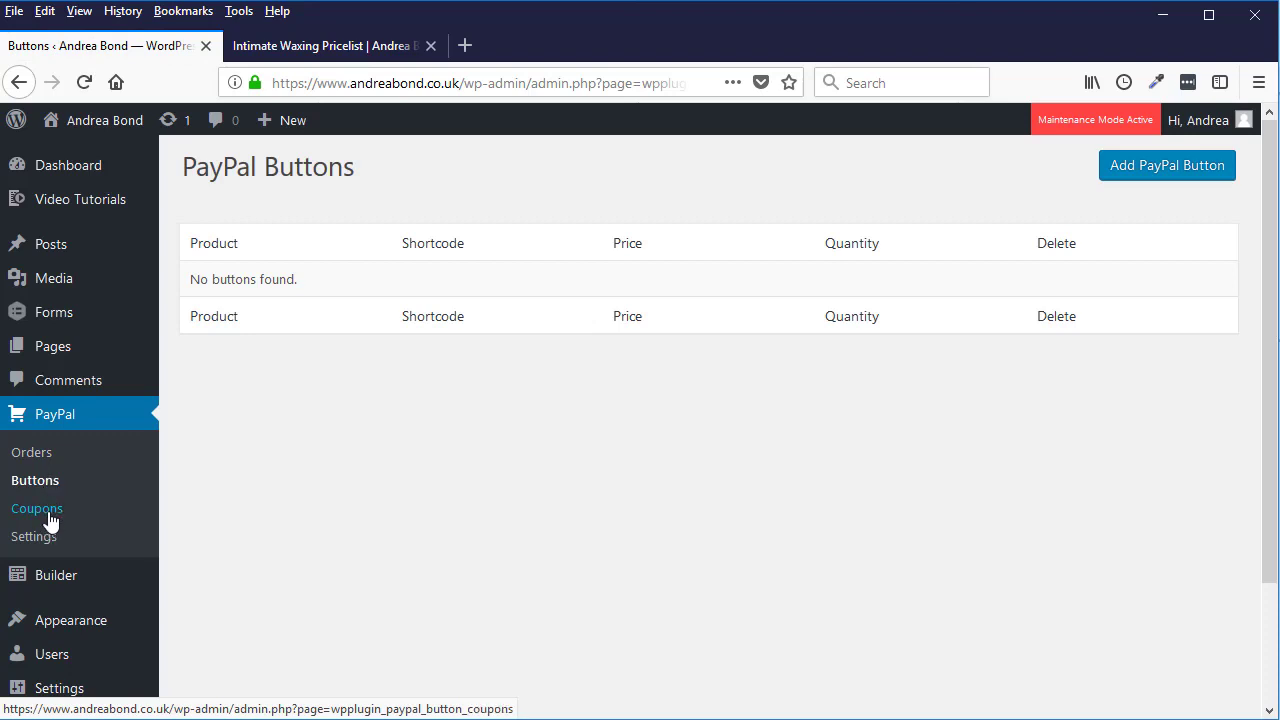
click(49, 519)
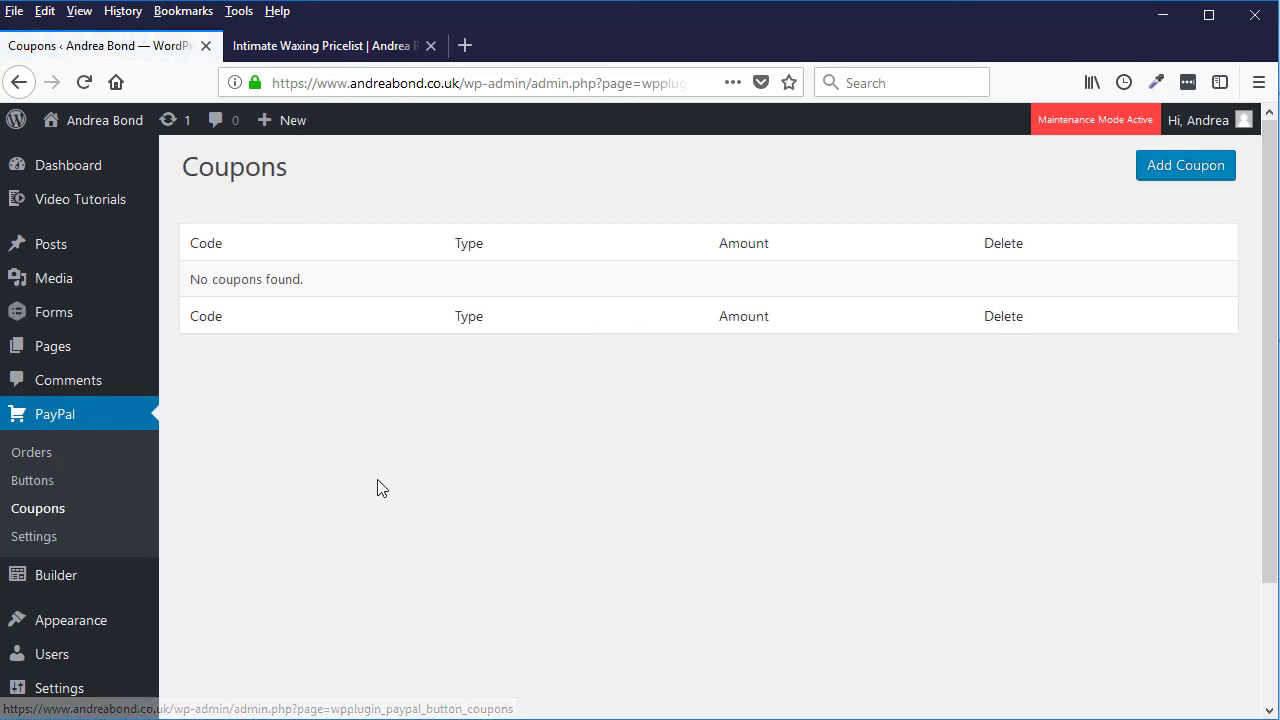
click(1183, 176)
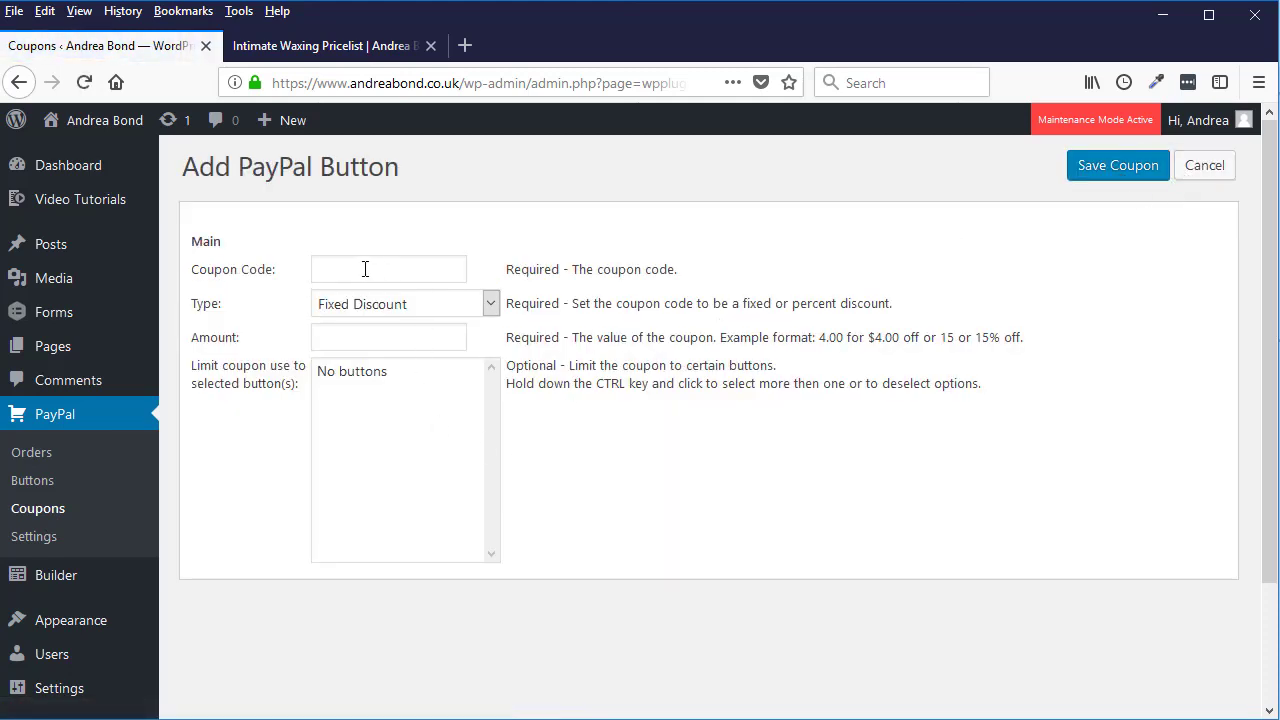
click(365, 303)
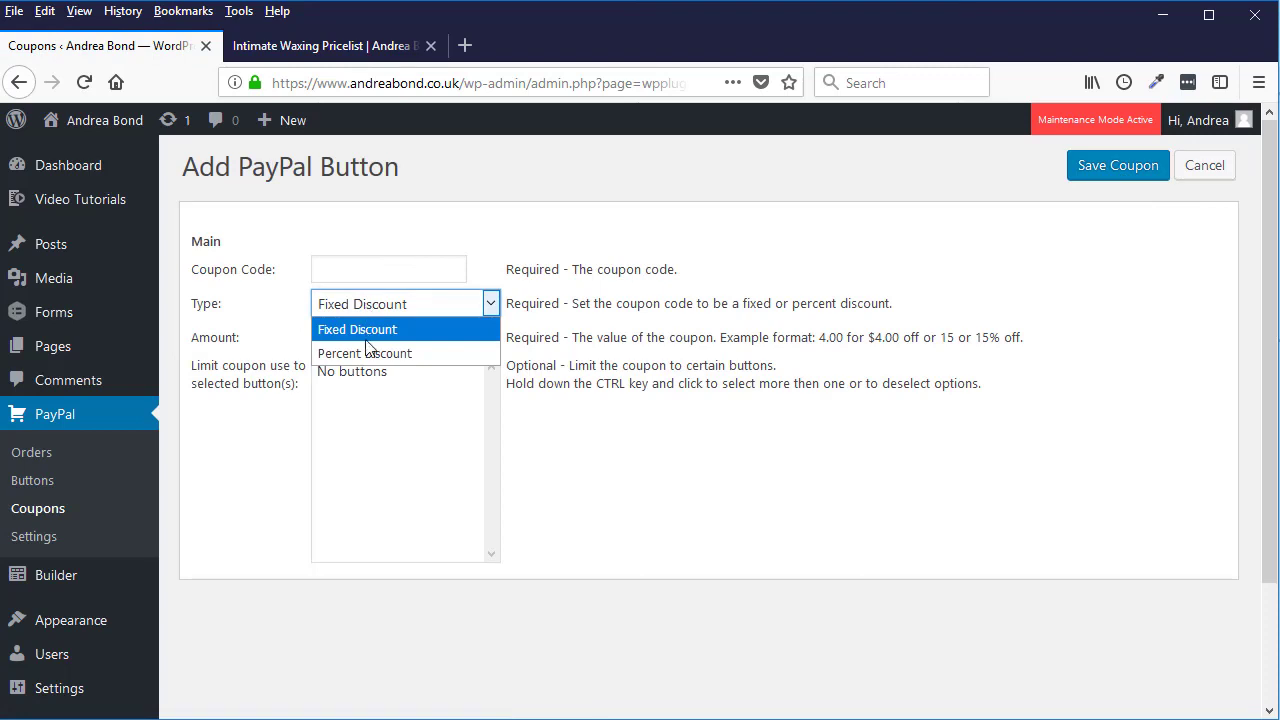
click(378, 305)
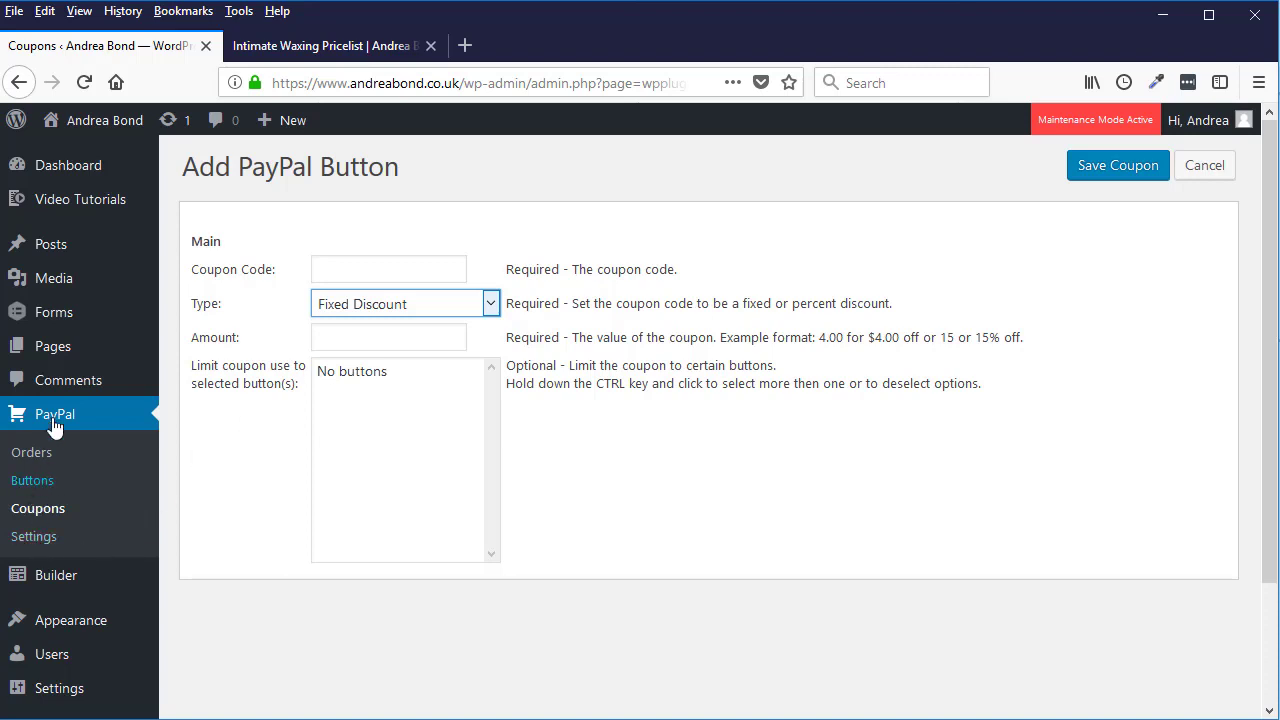
Step: Open the PayPal buttons list, and copy the "INTIMATE WAXING" heading from the Intimate Waxing Pricelist page
click(38, 484)
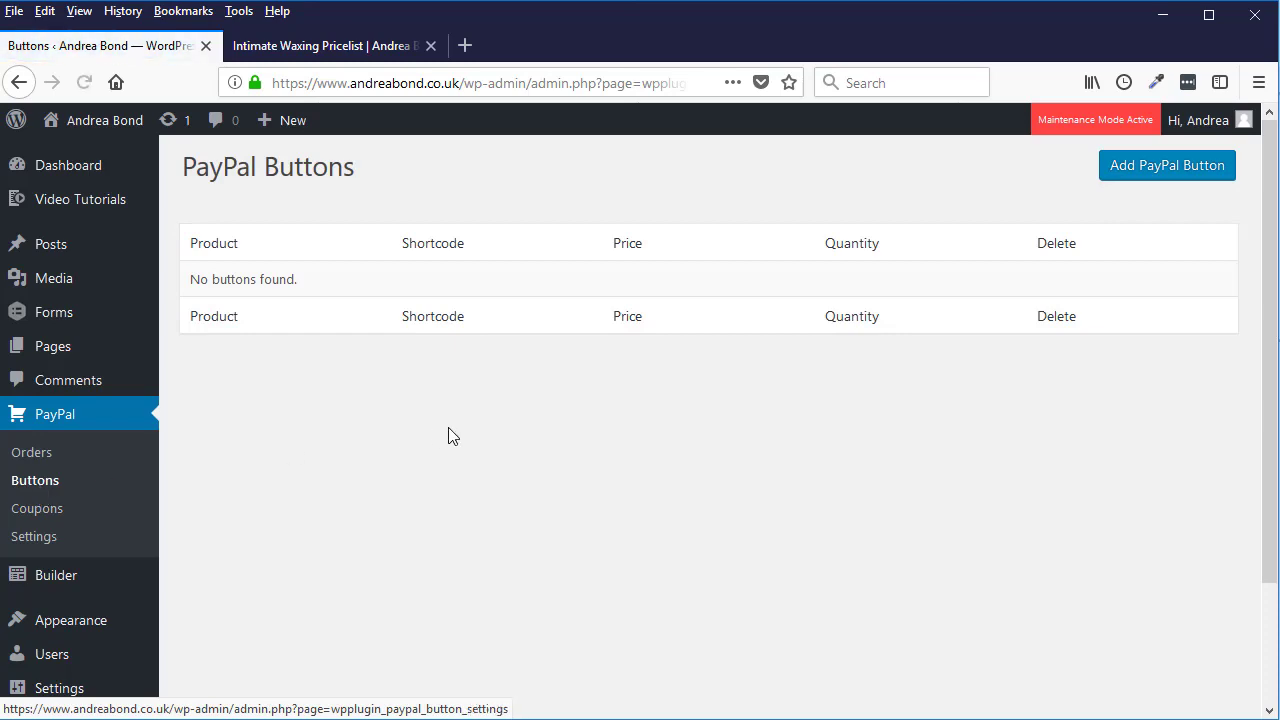
click(344, 48)
scroll(786, 365, down, 5)
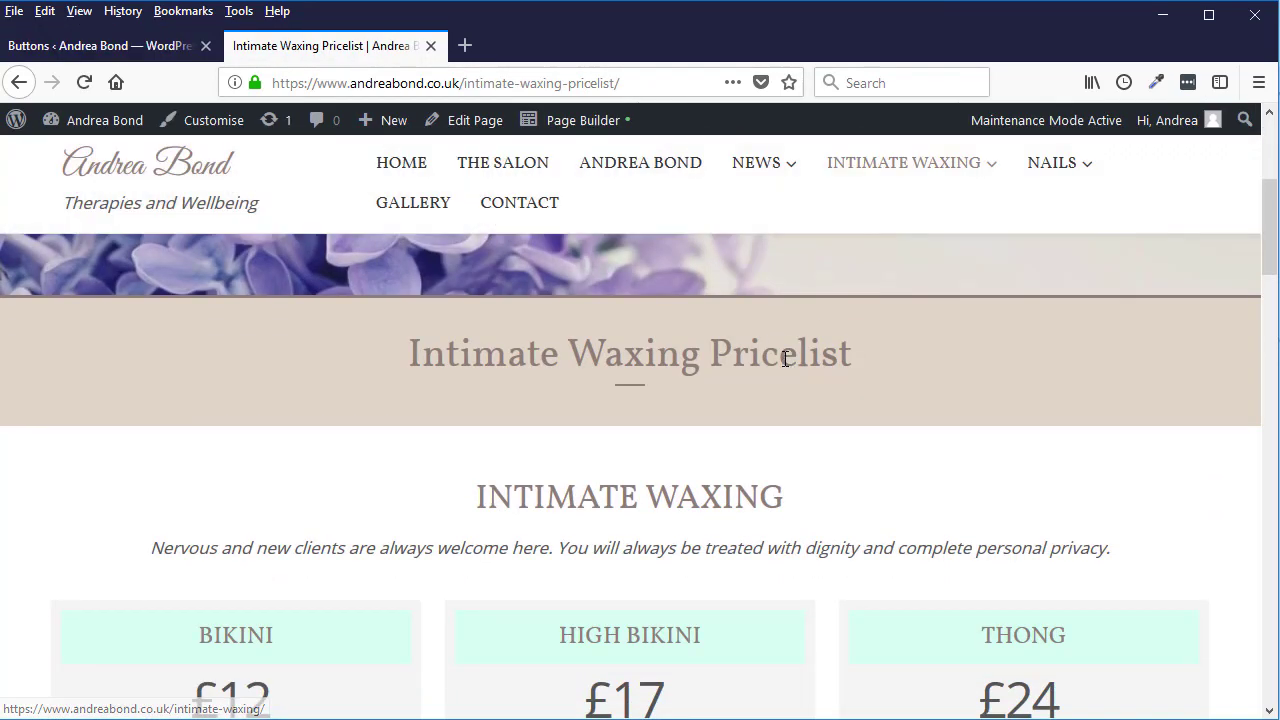
scroll(786, 366, up, 2)
scroll(788, 366, down, 2)
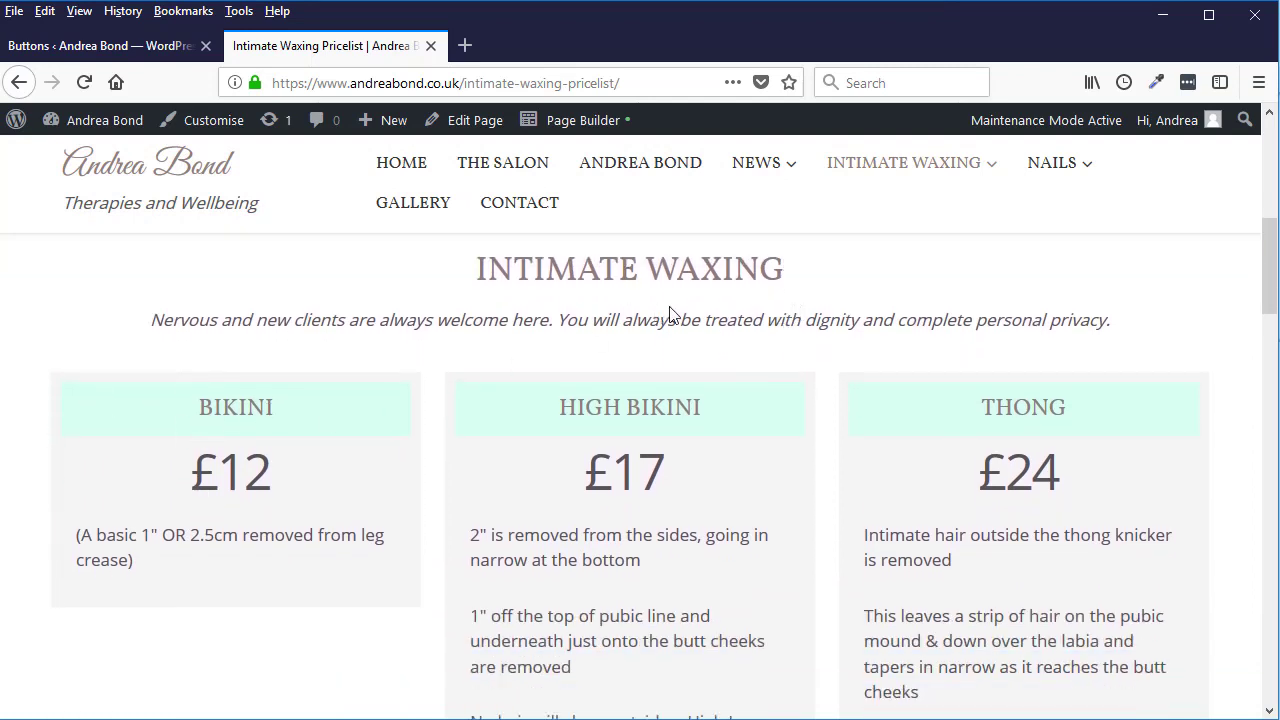
scroll(293, 470, up, 1)
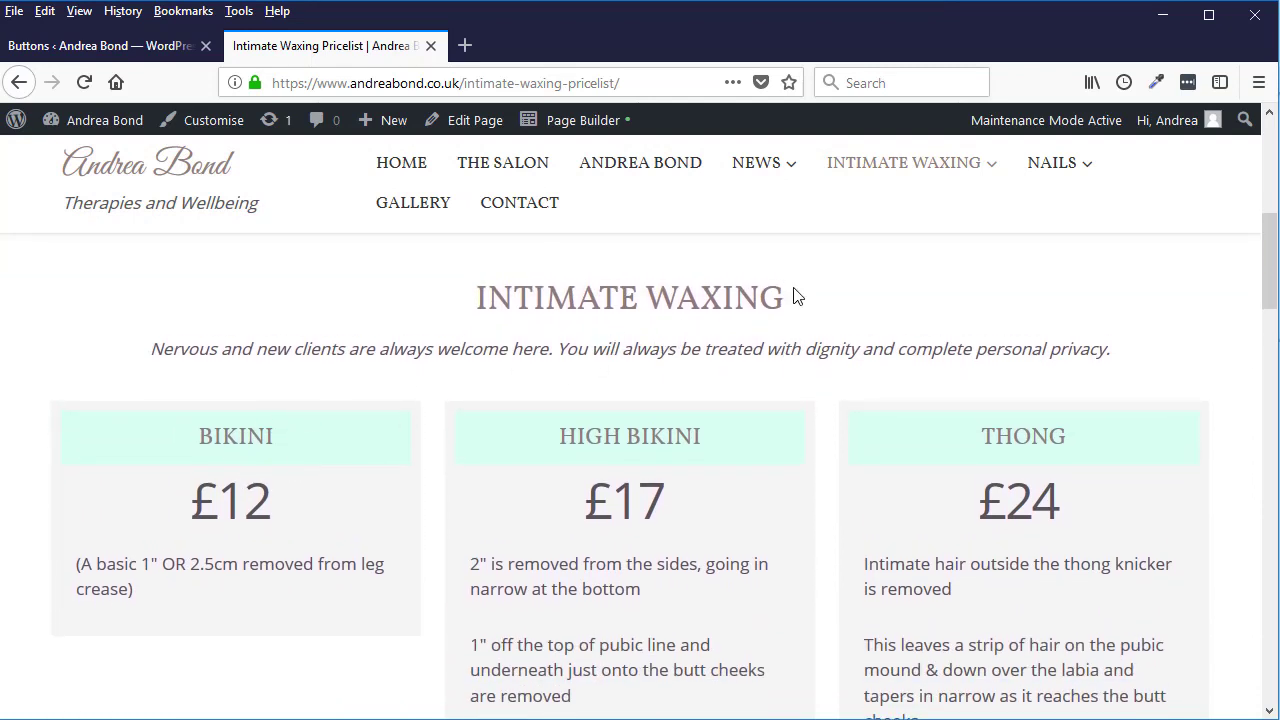
drag(796, 296, 463, 301)
key(ctrl+c)
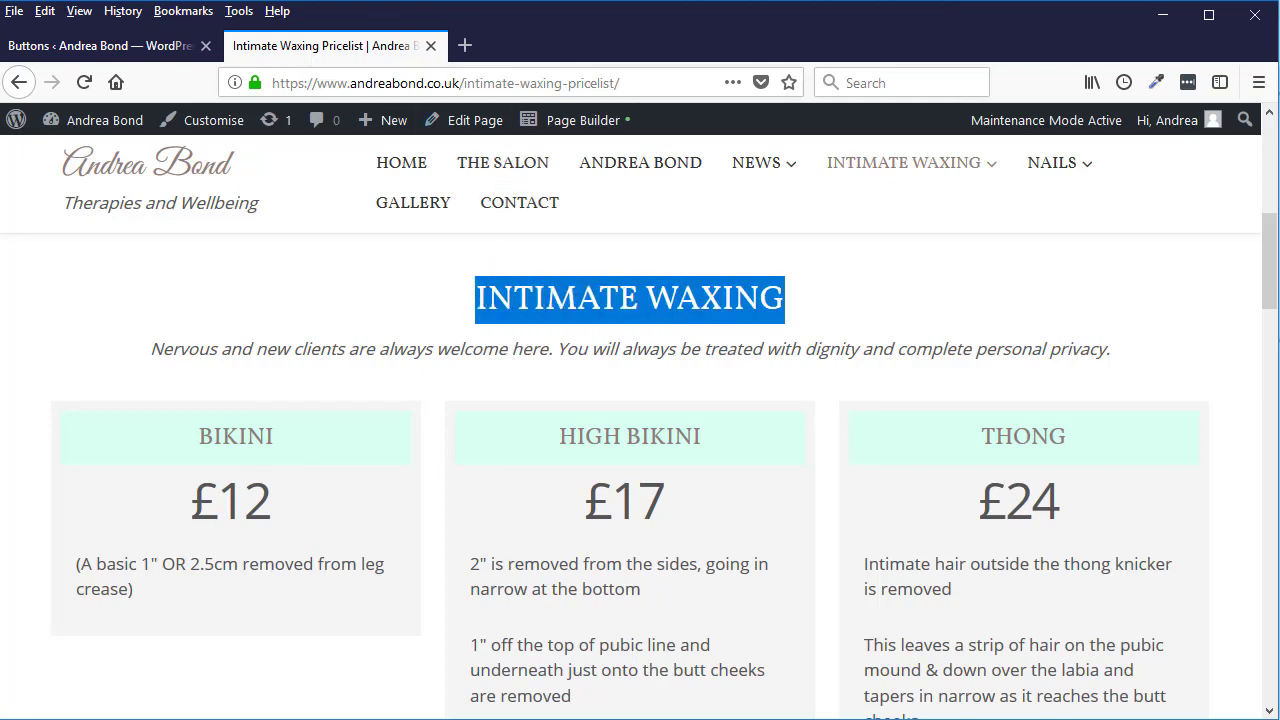
Step: Add a new PayPal button and name the item "INTIMATE WAXING - BIKINI", taking the treatment name from the pricelist page
click(150, 46)
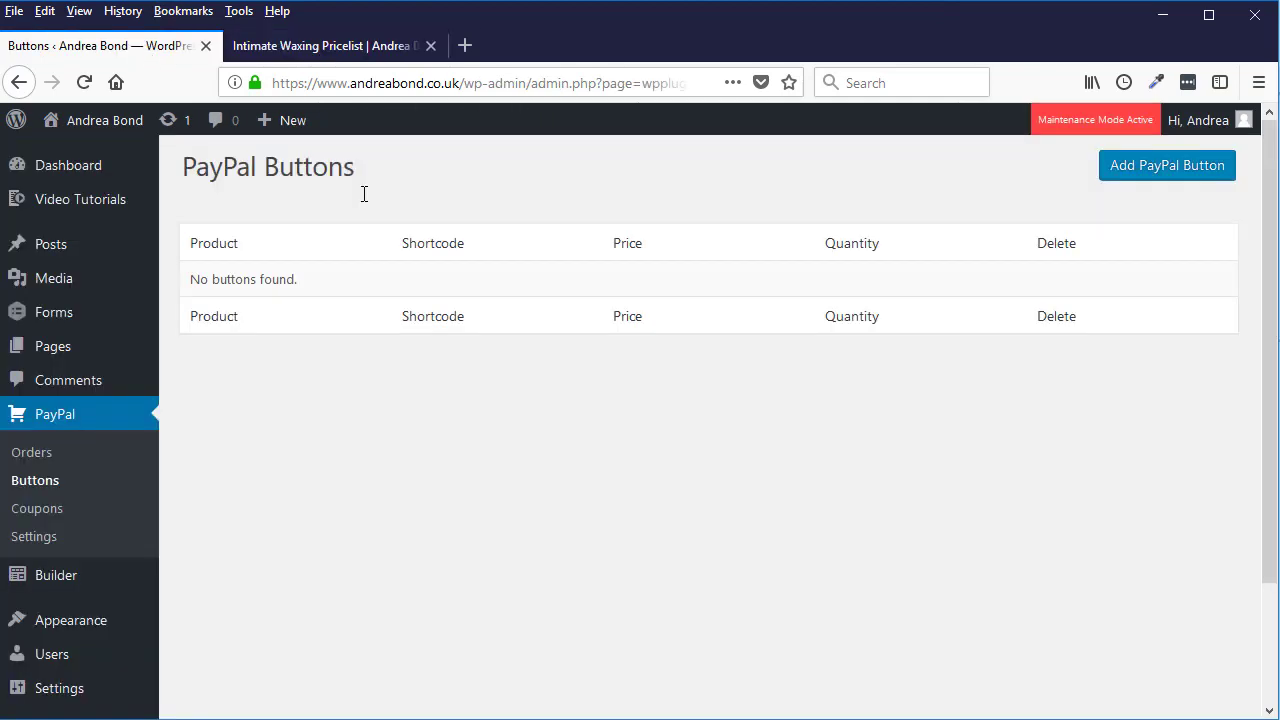
click(1151, 174)
click(370, 281)
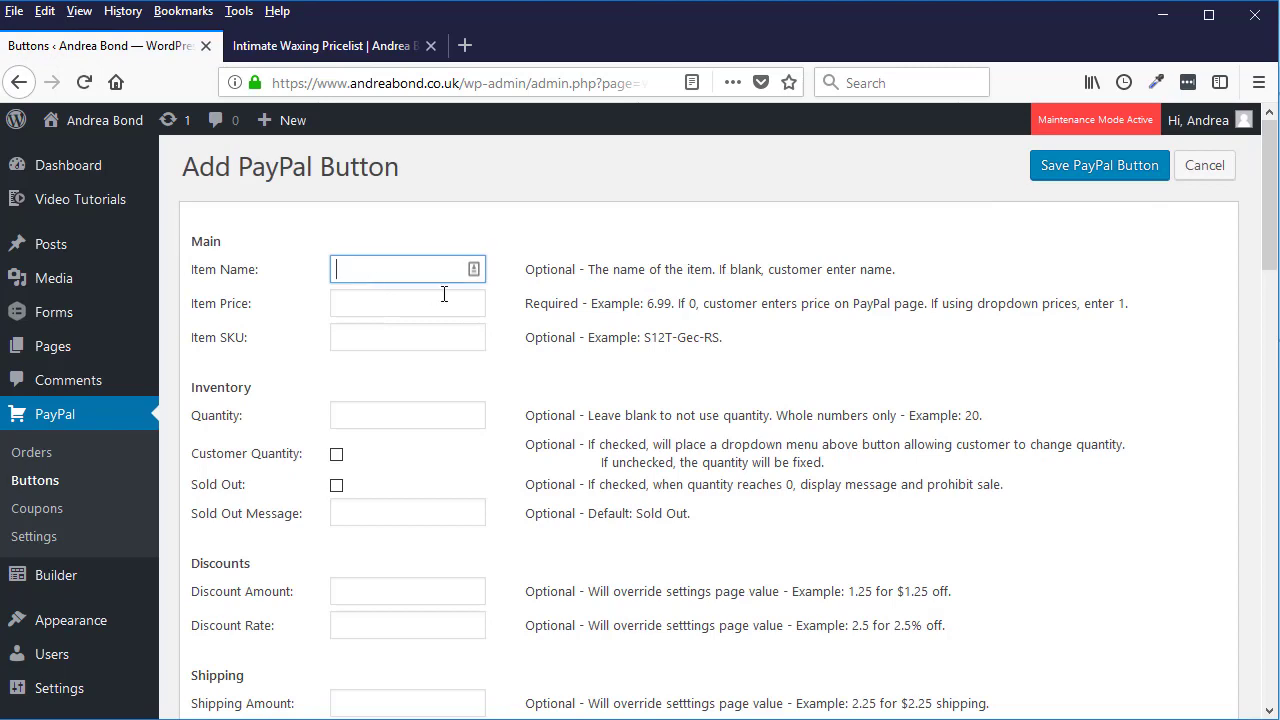
key(ctrl+v)
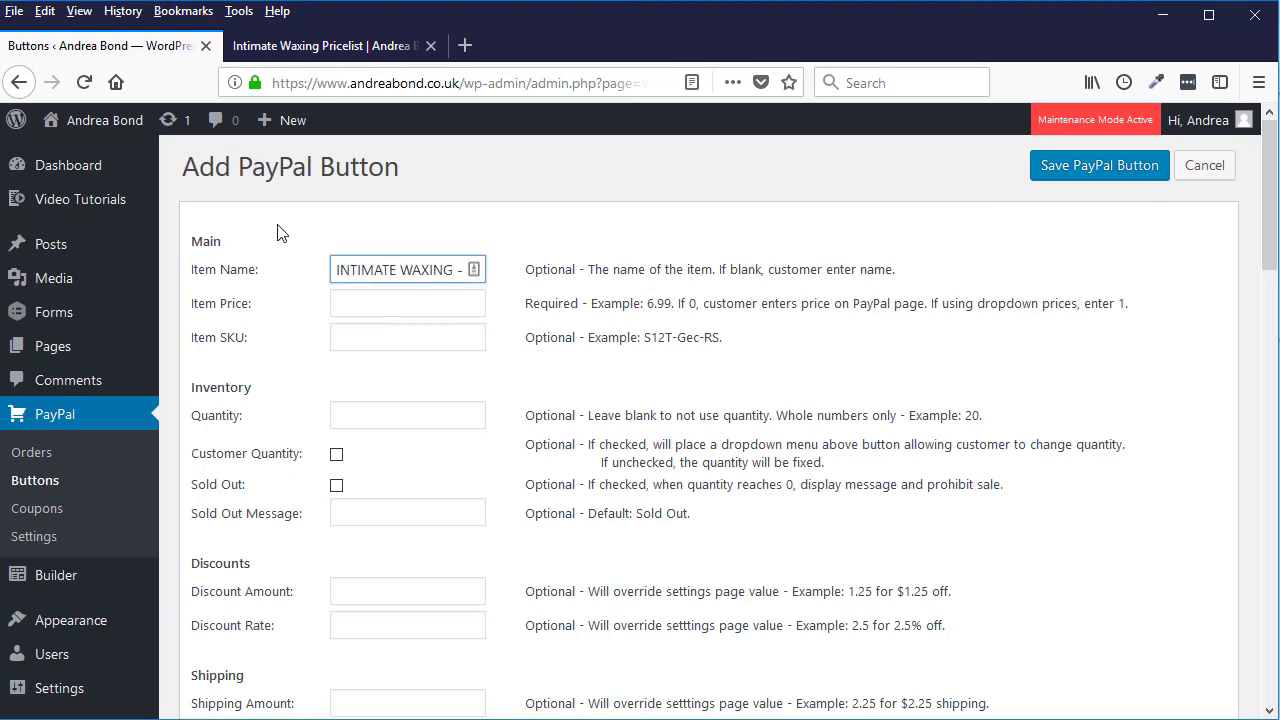
click(312, 48)
drag(273, 433, 205, 431)
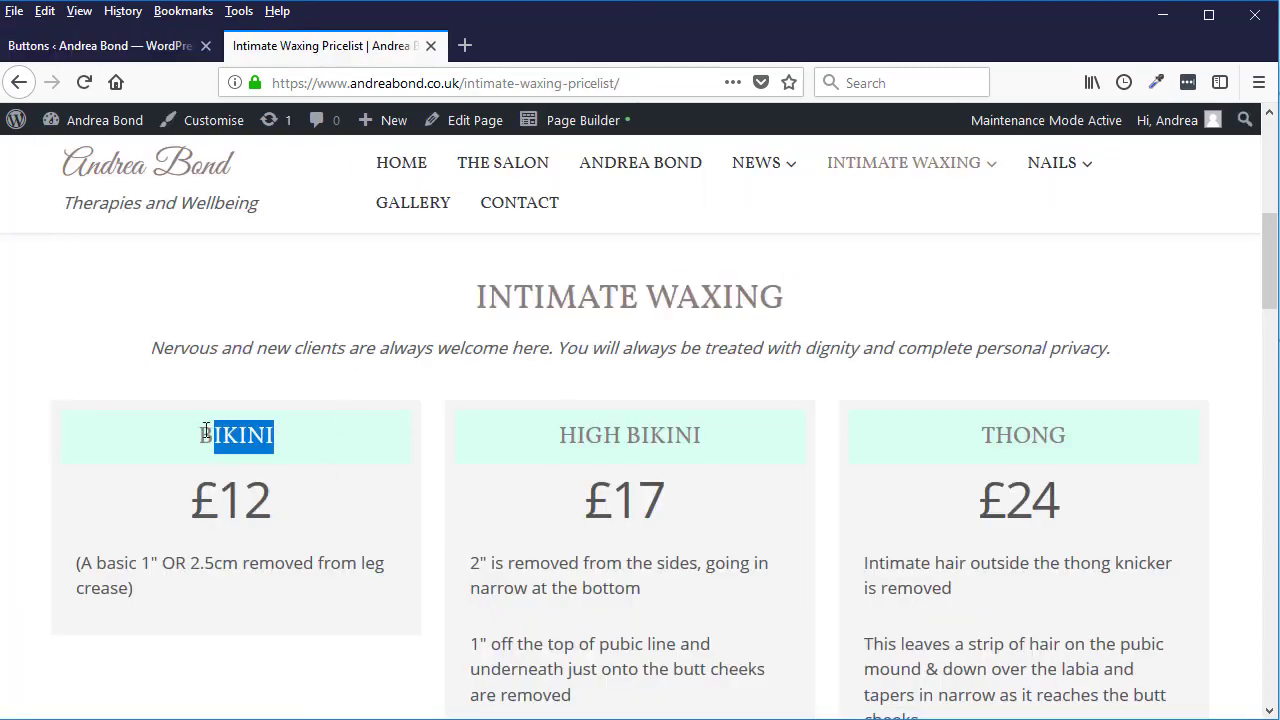
click(100, 46)
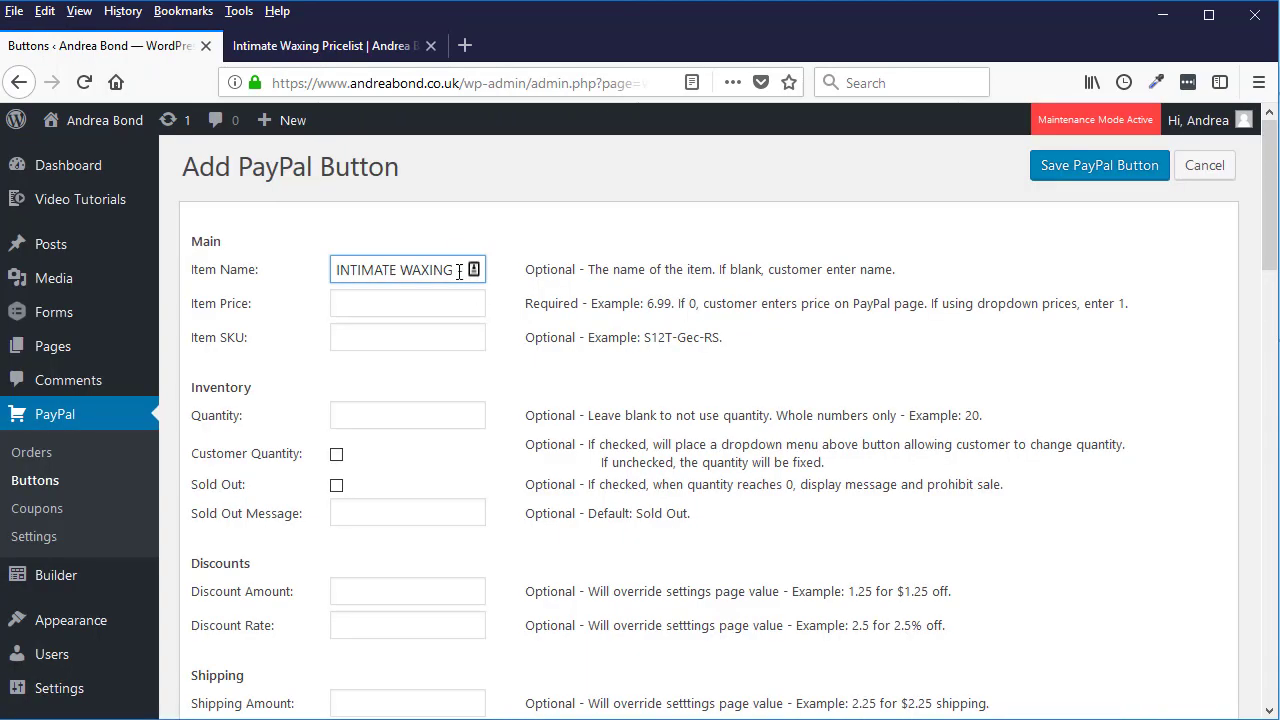
text(BIKINI)
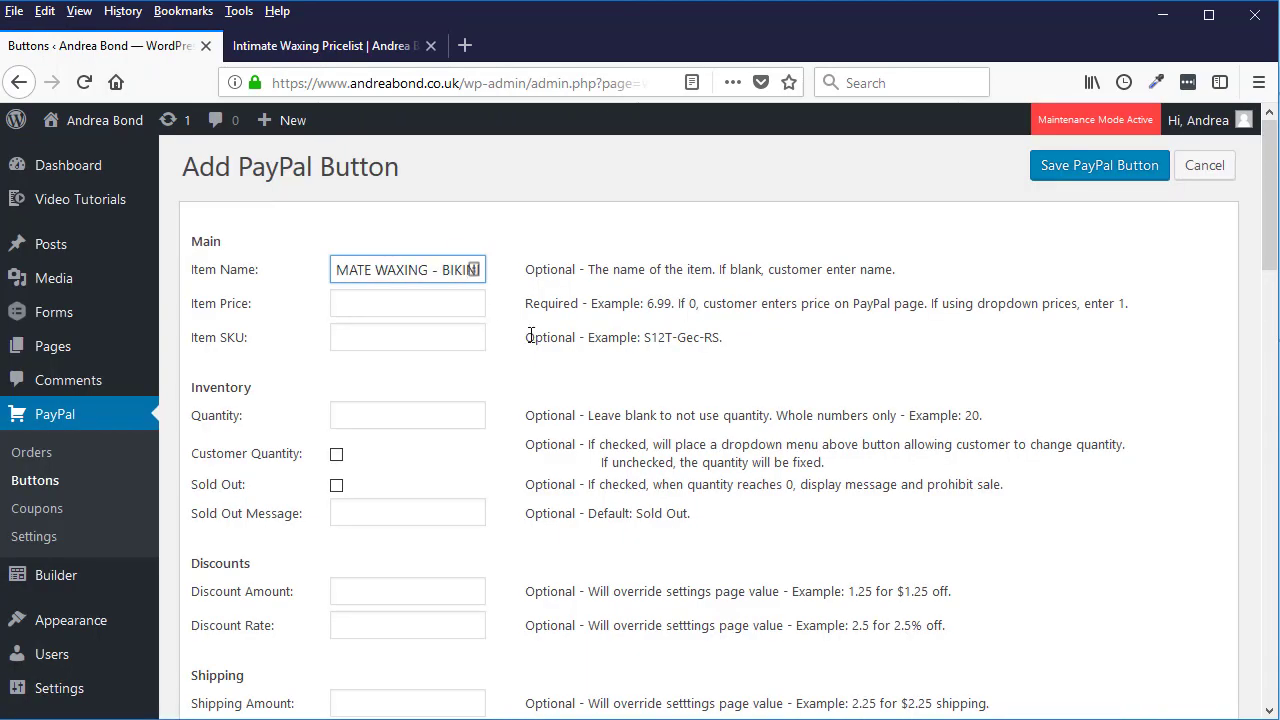
Step: Set the item price to 12, matching the Bikini price on the pricelist page
click(424, 312)
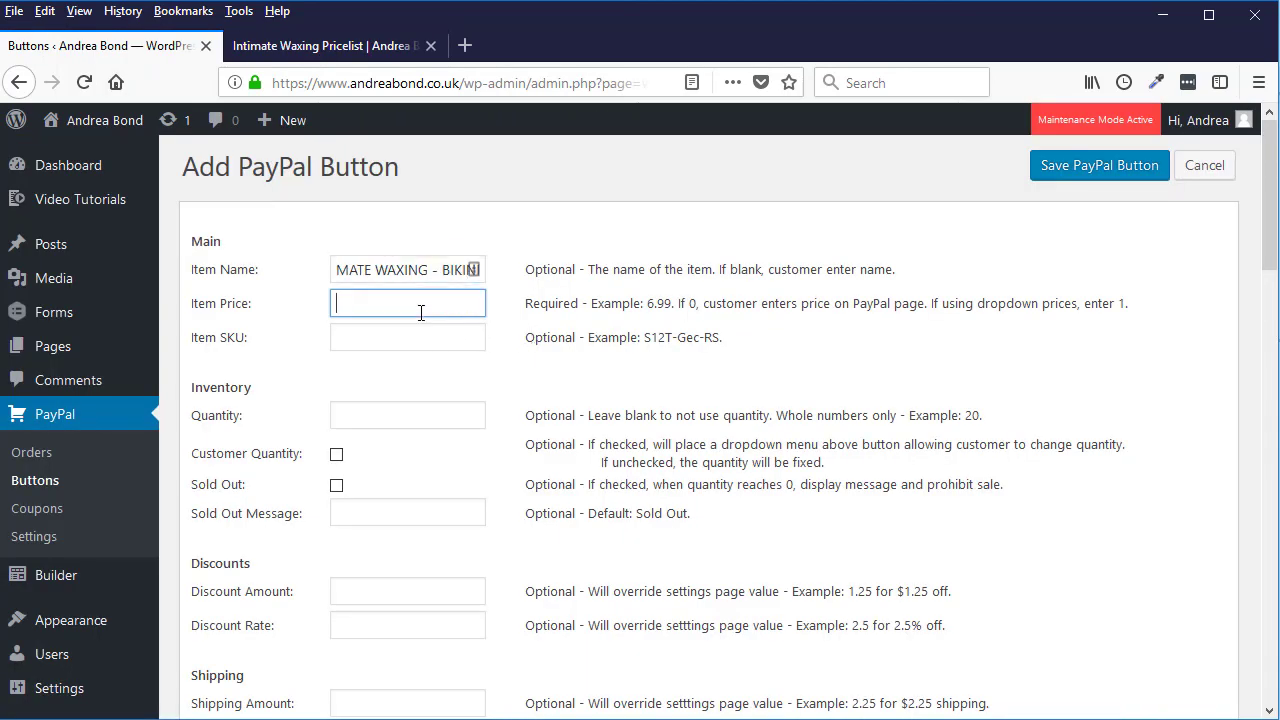
click(300, 46)
click(100, 46)
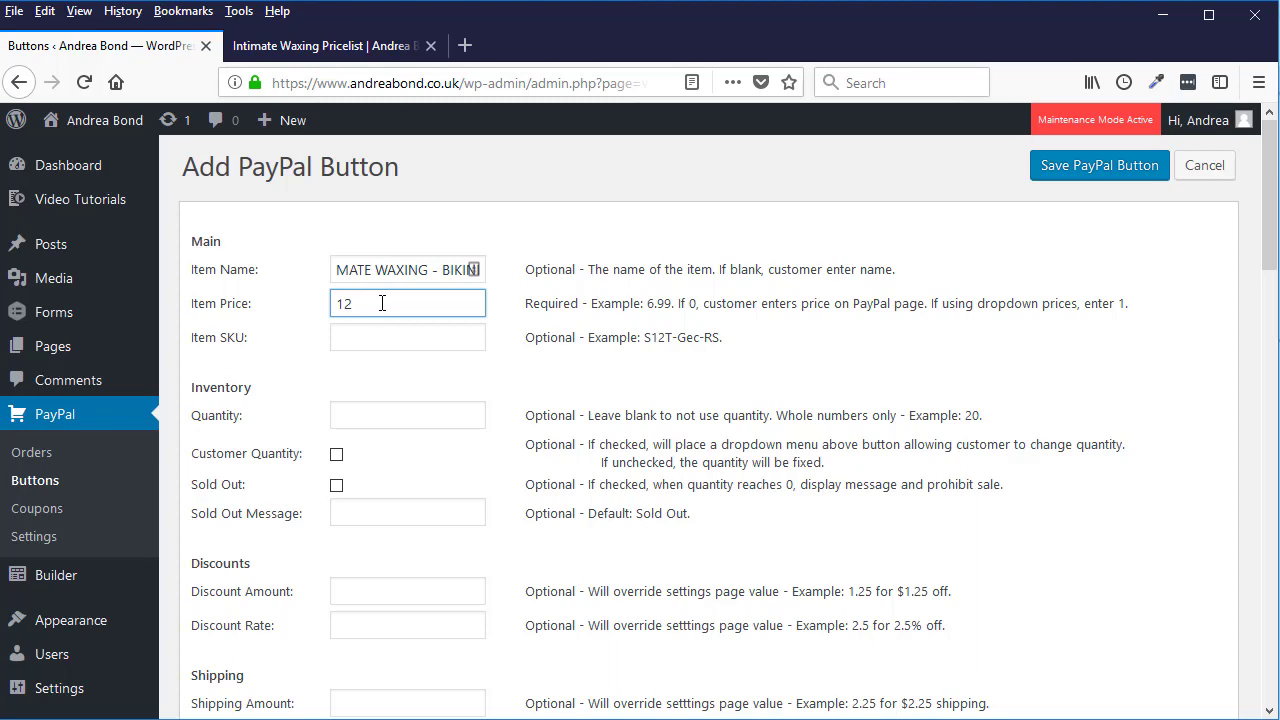
Step: Look over the form's optional fields through to the text dropdown menu, and save the Bikini PayPal button
click(409, 339)
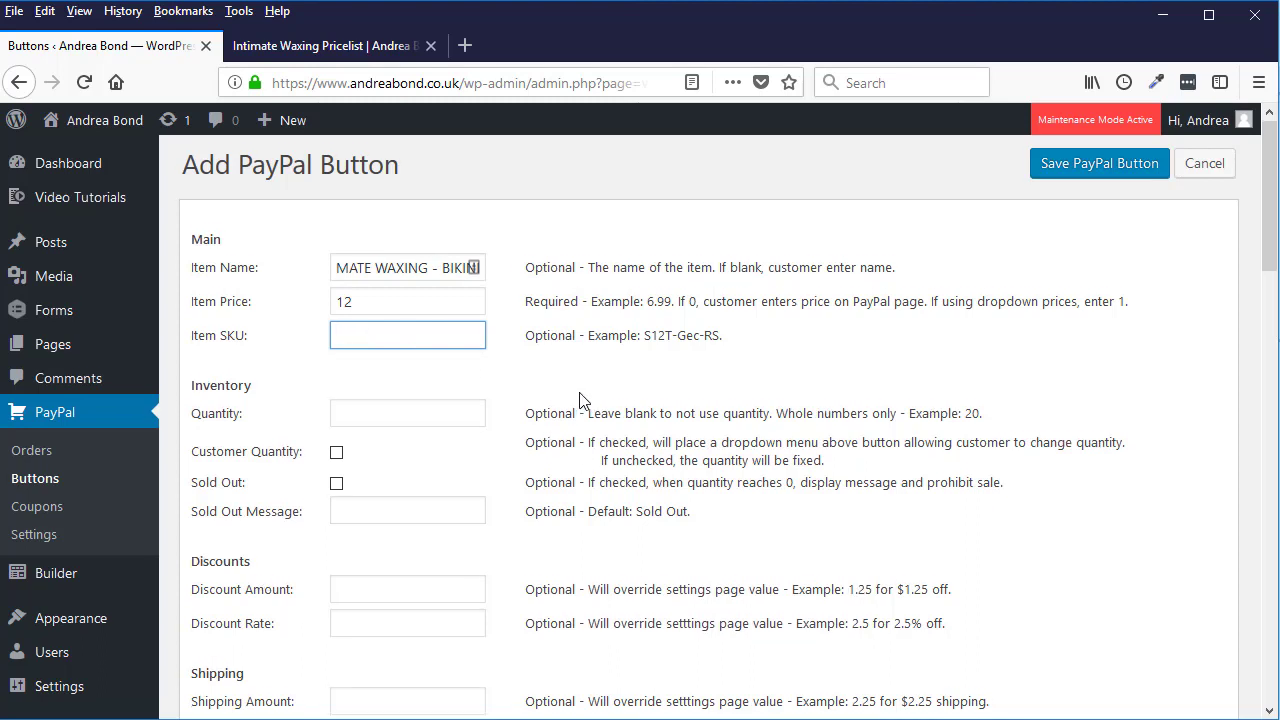
scroll(237, 331, down, 2)
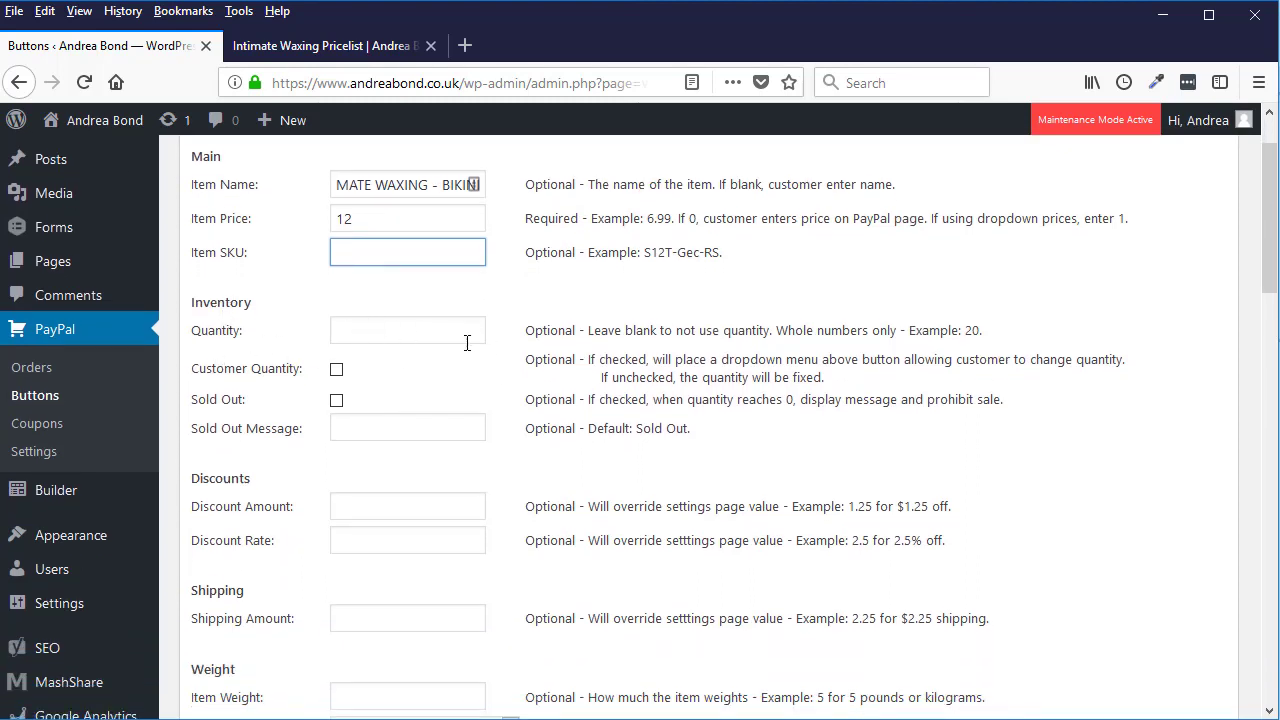
scroll(612, 360, down, 6)
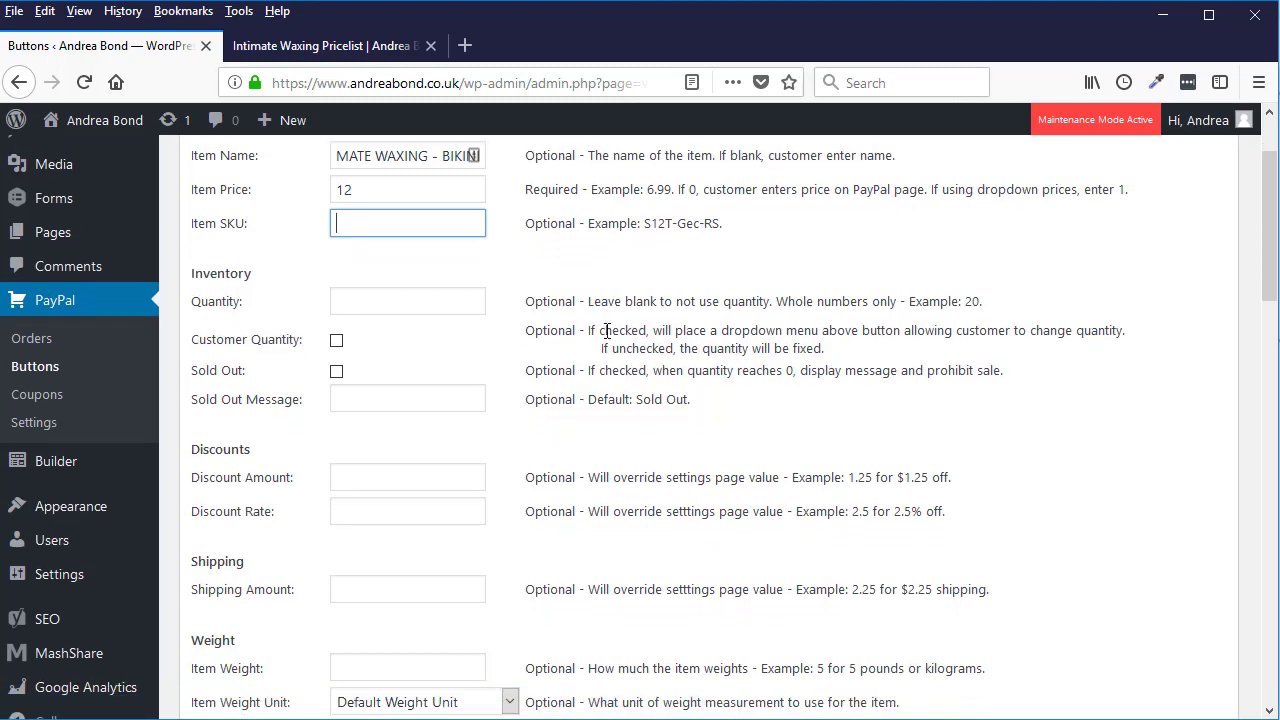
scroll(607, 335, down, 13)
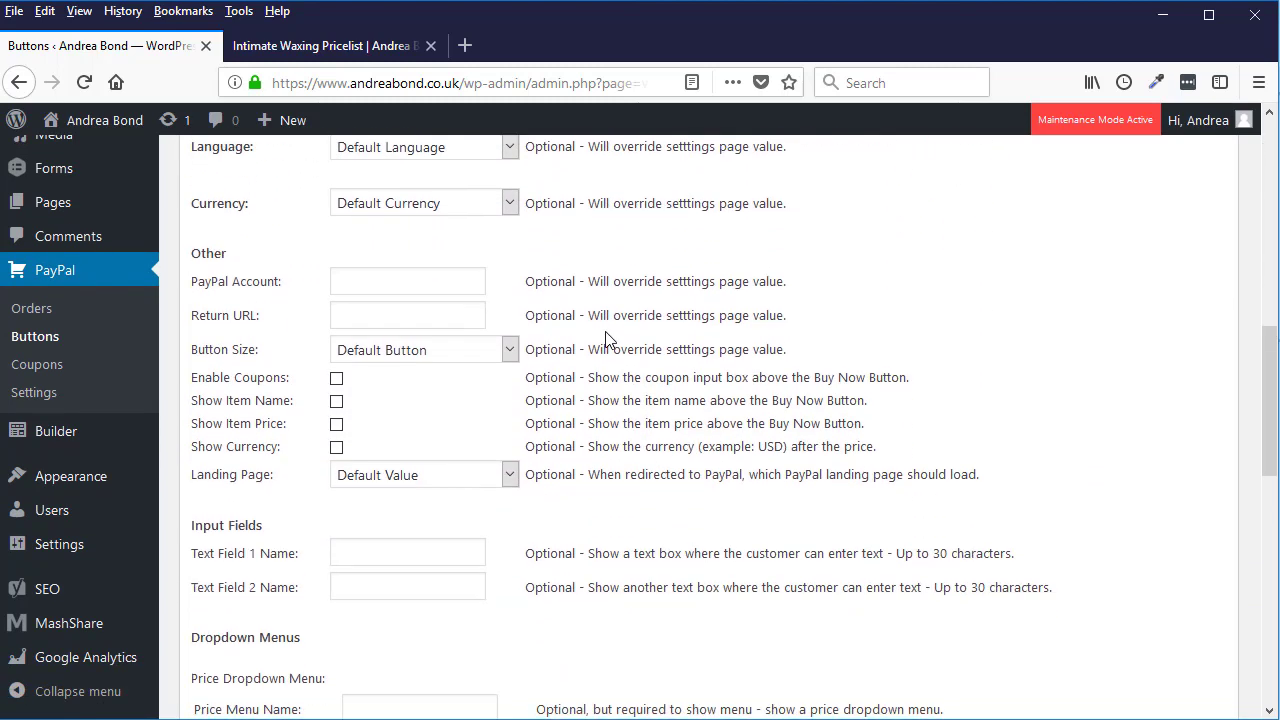
scroll(606, 337, down, 8)
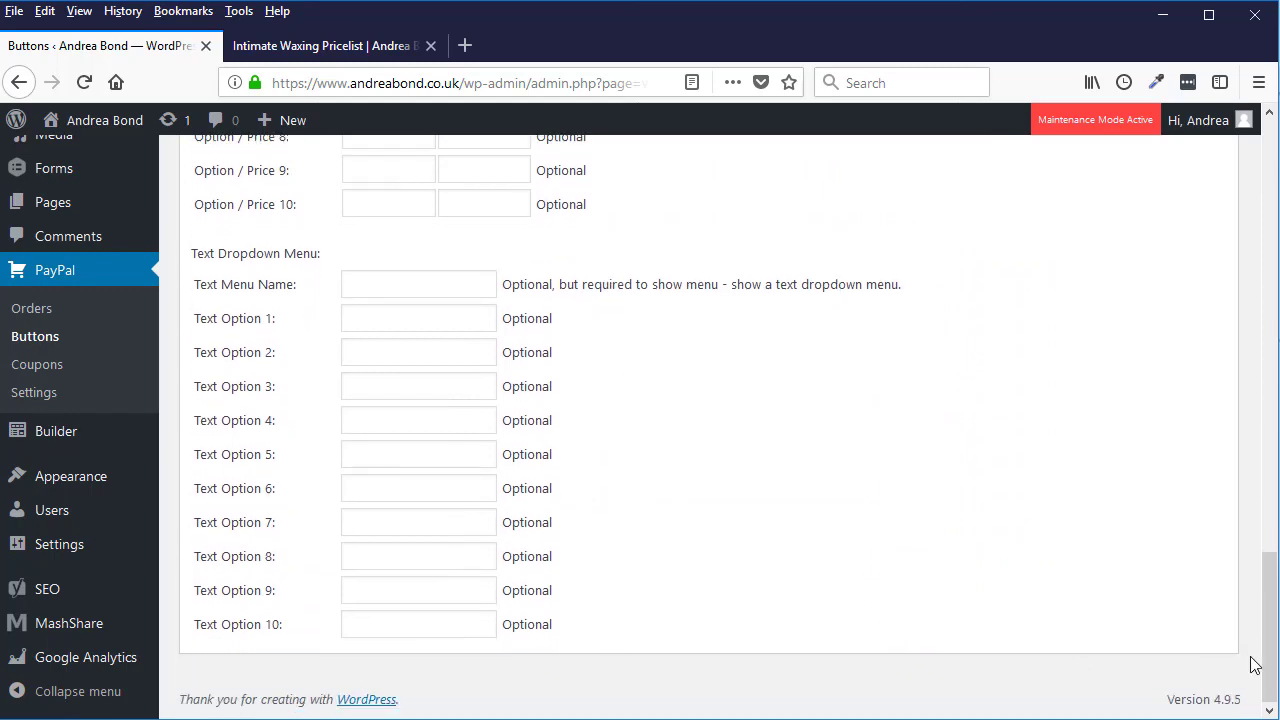
drag(1266, 634, 1268, 175)
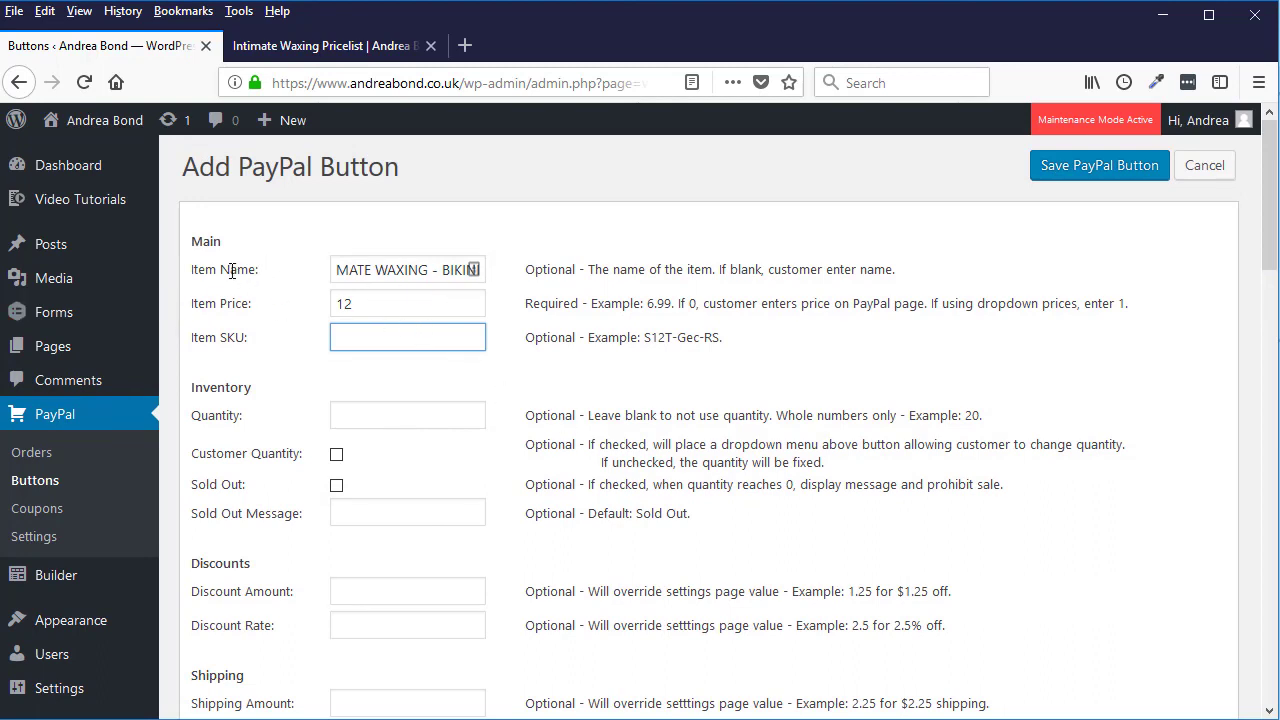
click(378, 297)
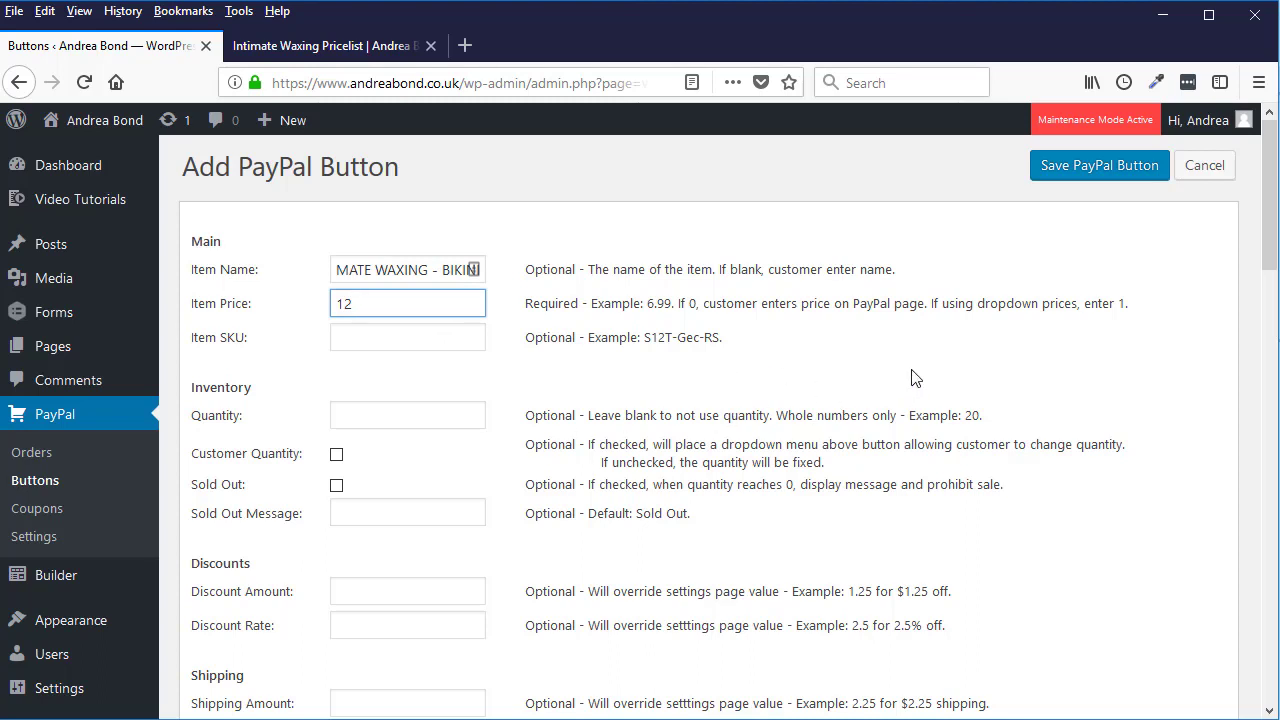
click(1085, 172)
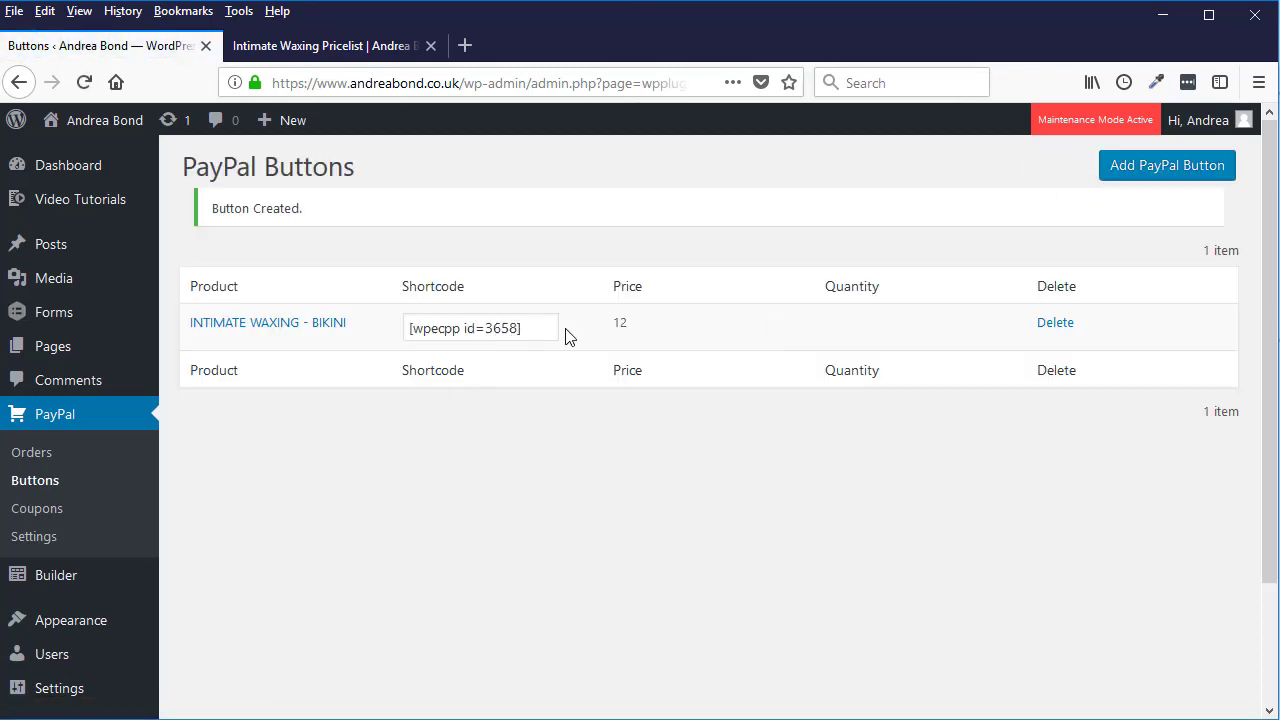
Step: Examine the shortcode of the Bikini button in the PayPal buttons list
drag(539, 334, 384, 331)
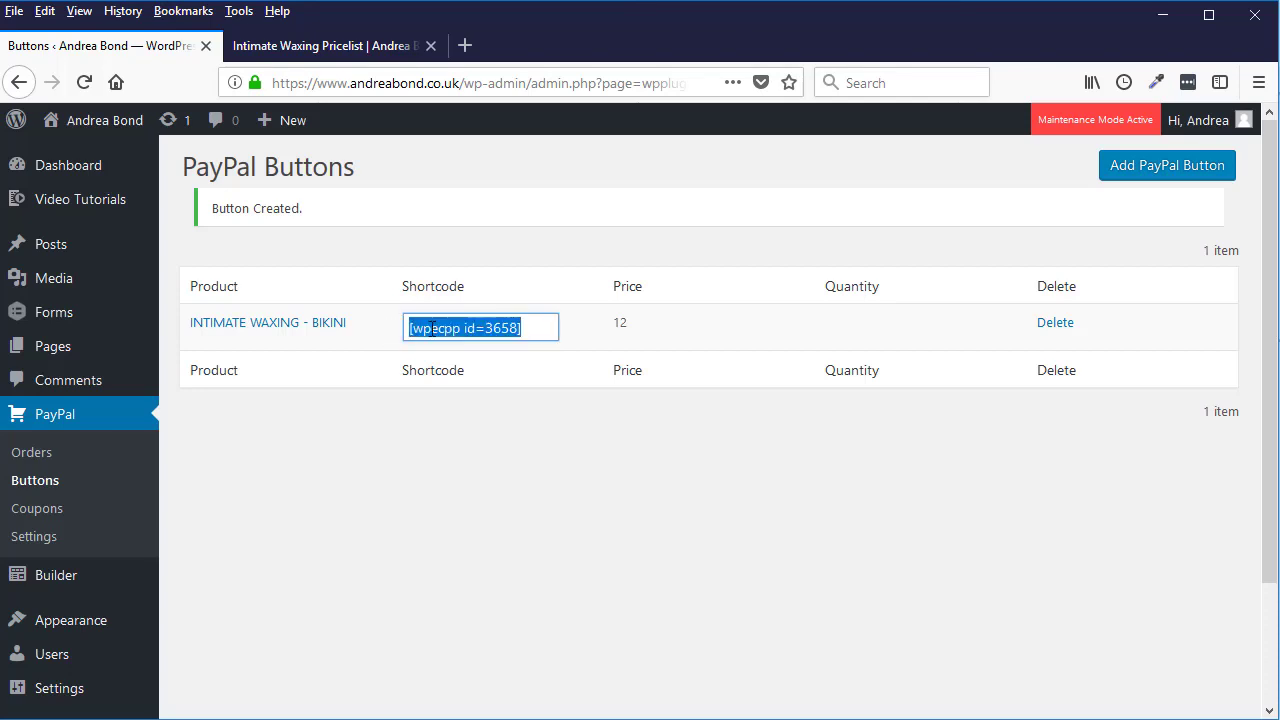
click(524, 330)
drag(541, 325, 434, 327)
click(553, 330)
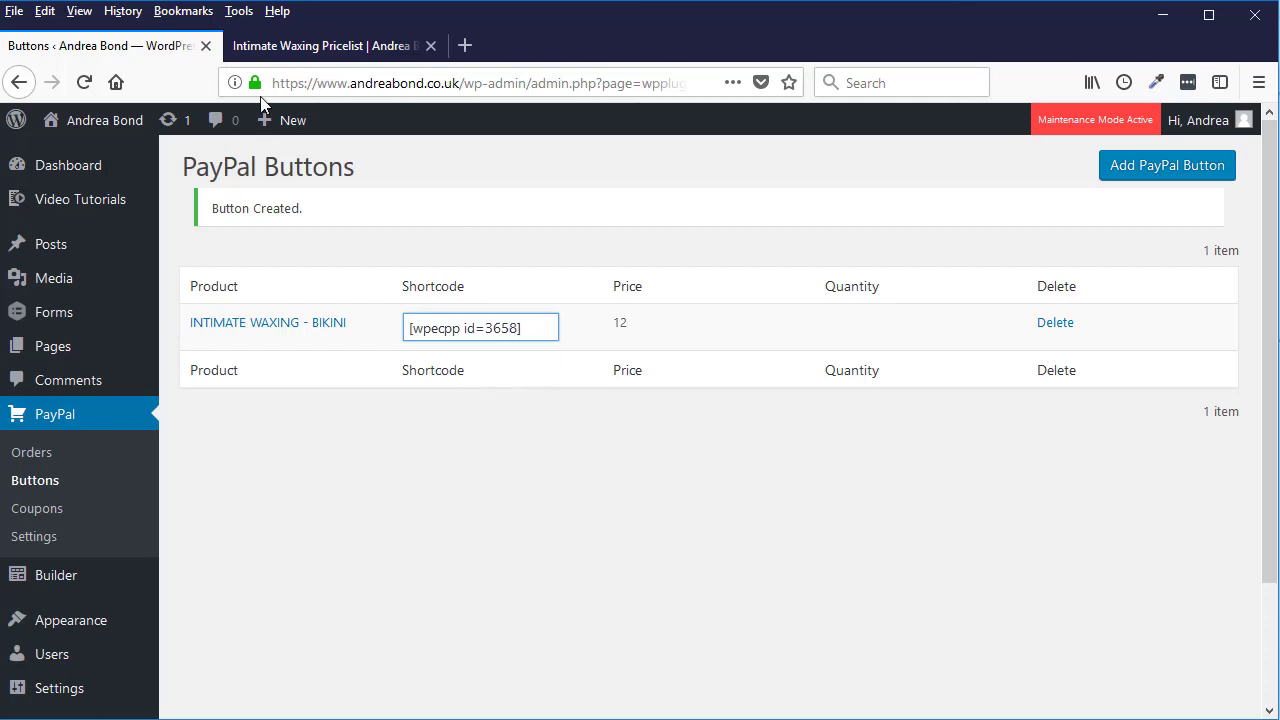
Step: Look over the treatments on the Intimate Waxing Pricelist page, and copy the "INTIMATE WAXING" heading
click(323, 46)
scroll(560, 373, down, 2)
scroll(960, 370, down, 1)
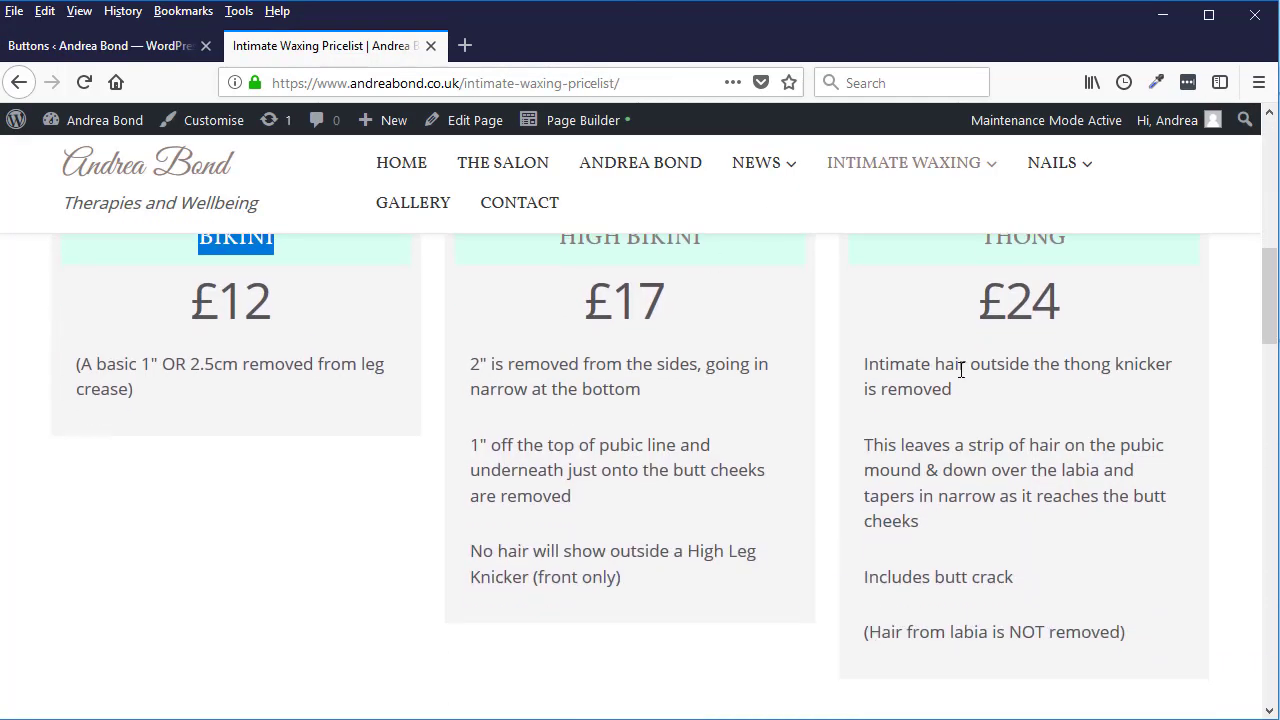
scroll(960, 369, up, 3)
scroll(787, 425, up, 1)
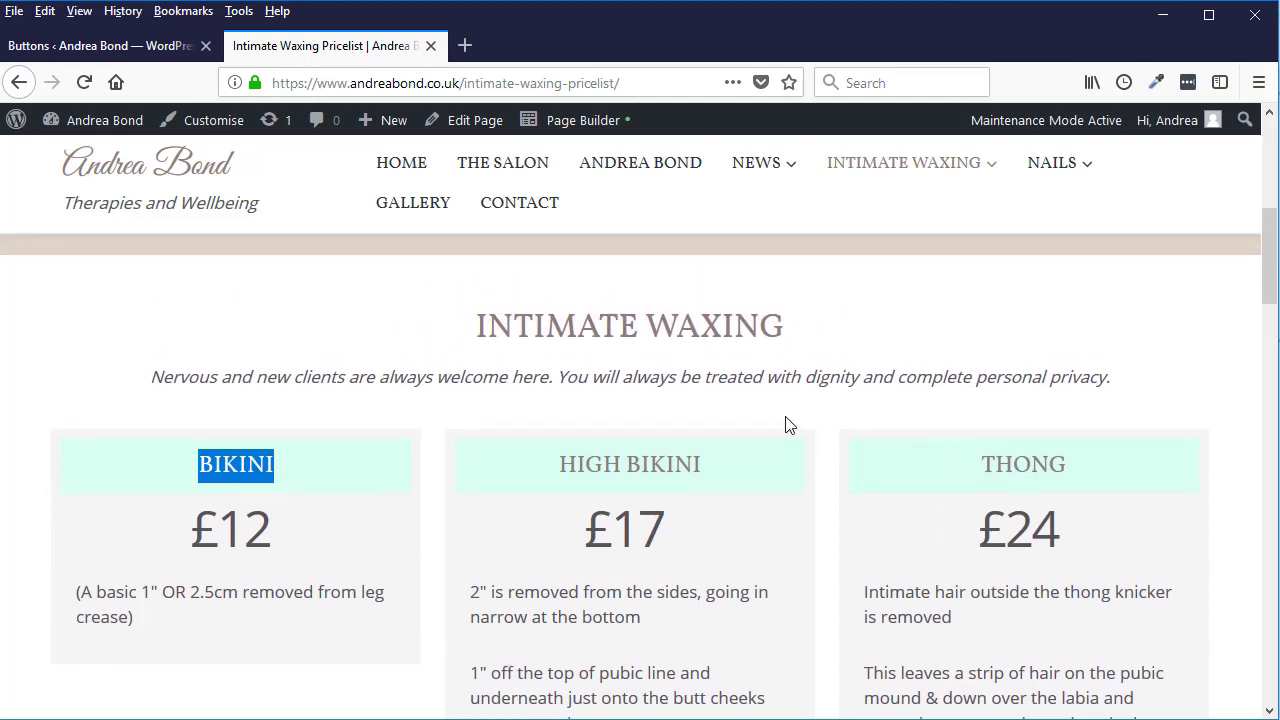
drag(790, 338, 404, 334)
key(ctrl+c)
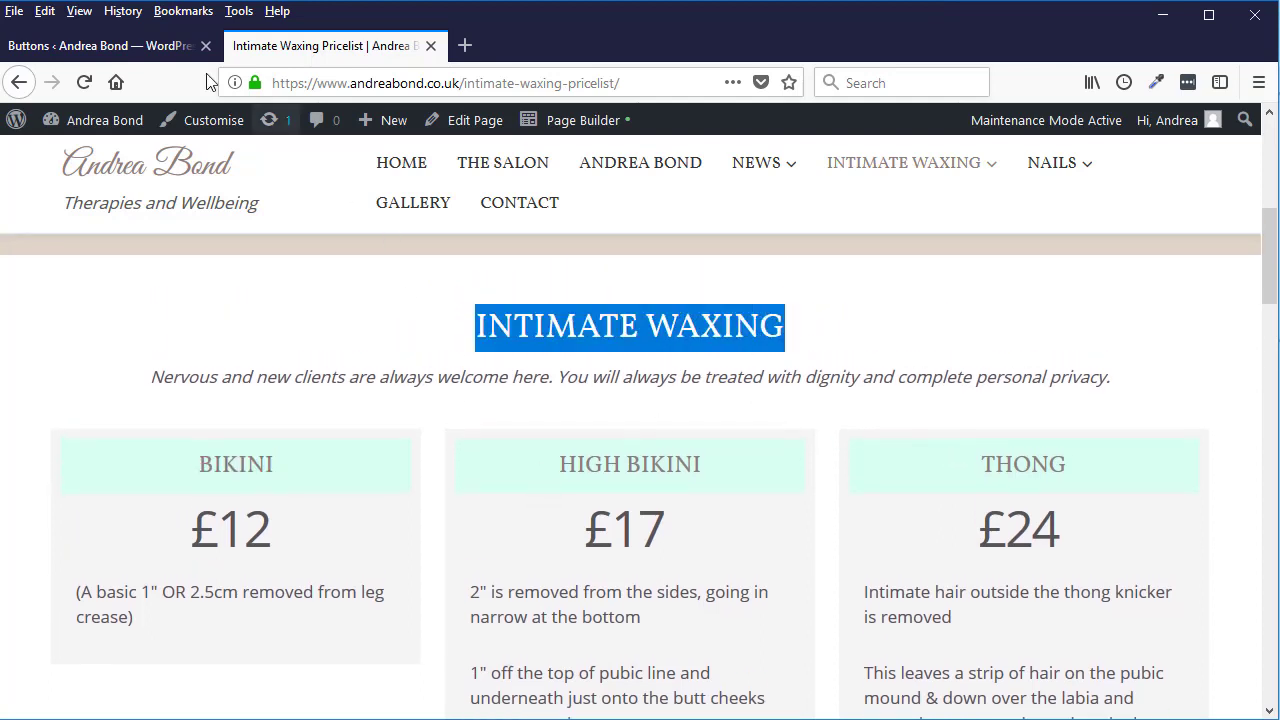
Step: Add a second PayPal button and begin its item name with "INTIMATE WAXING - "
click(131, 46)
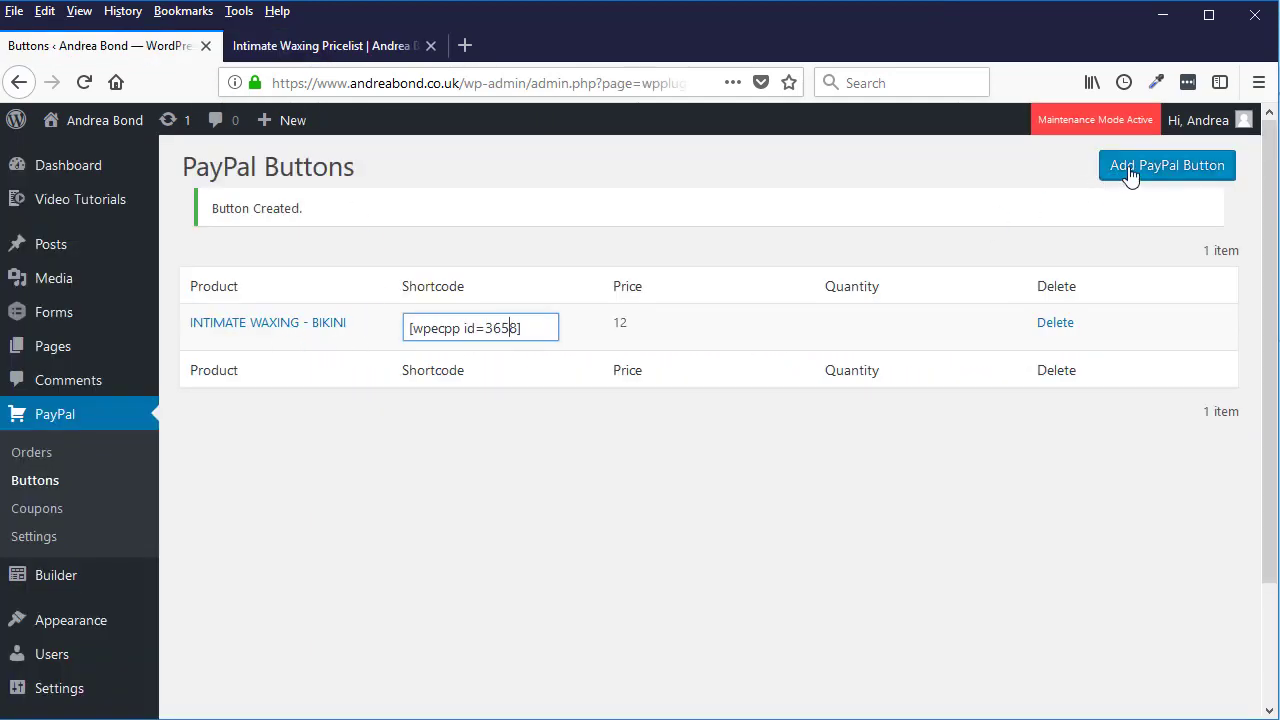
click(1129, 172)
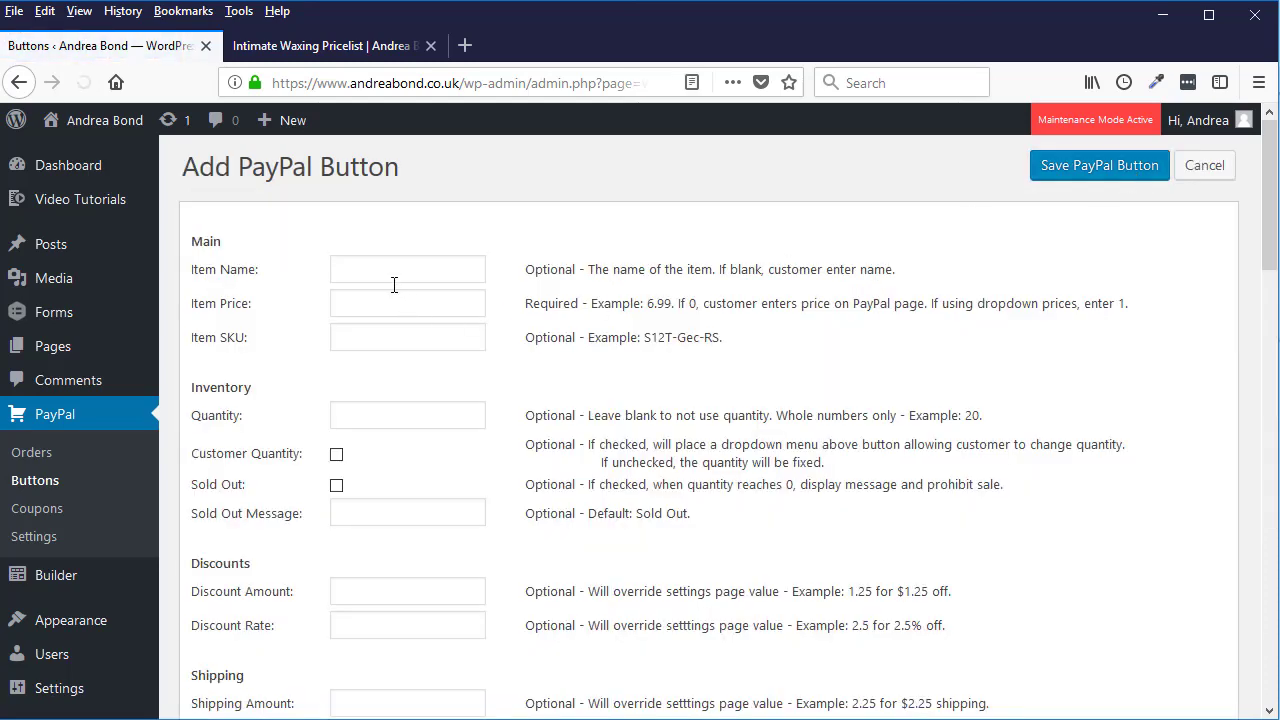
click(380, 268)
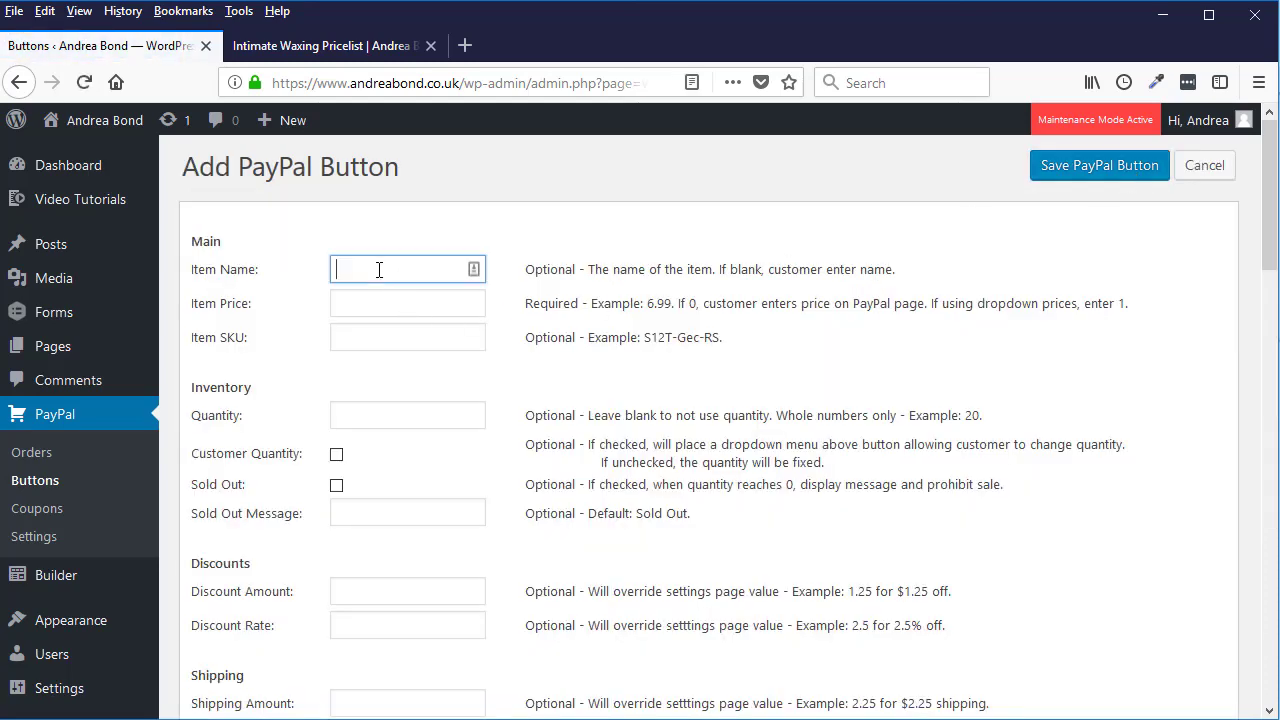
key(ctrl+v)
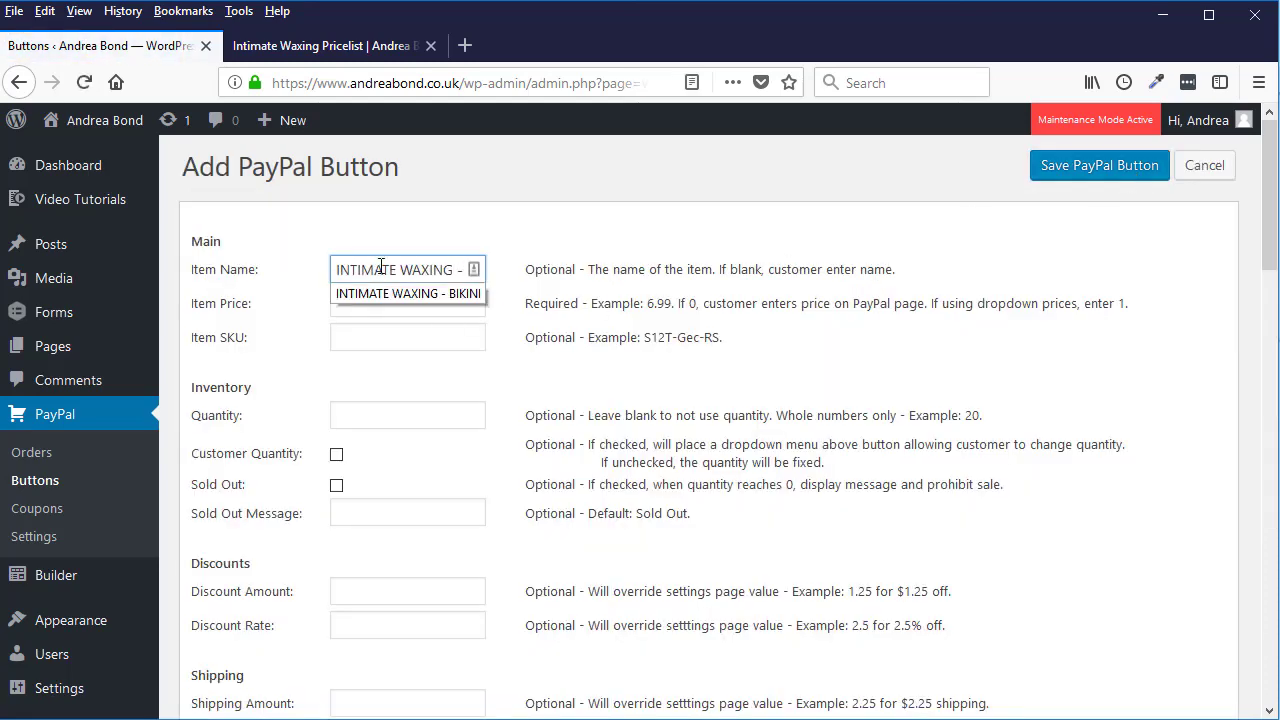
Step: Complete the item name with "HIGH BIKINI", copied from the treatment heading on the pricelist page
click(280, 46)
drag(693, 477, 547, 462)
key(ctrl+c)
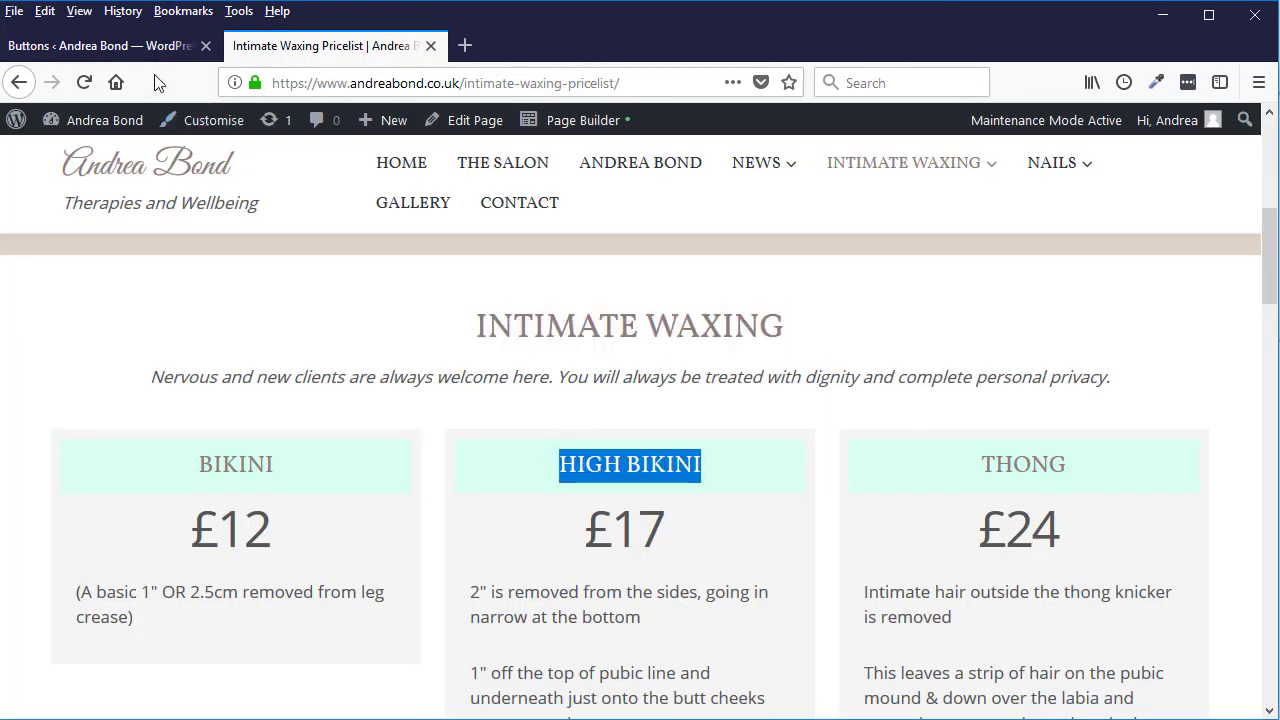
click(100, 46)
click(448, 270)
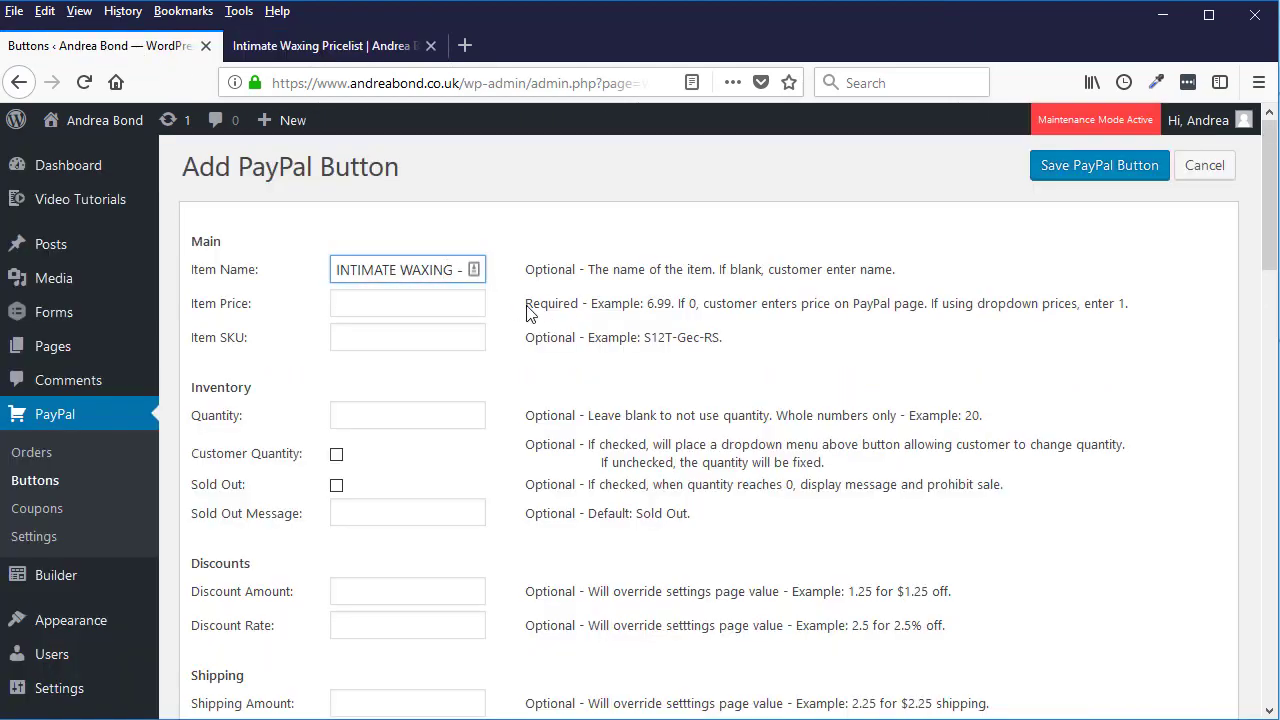
key(ctrl+v)
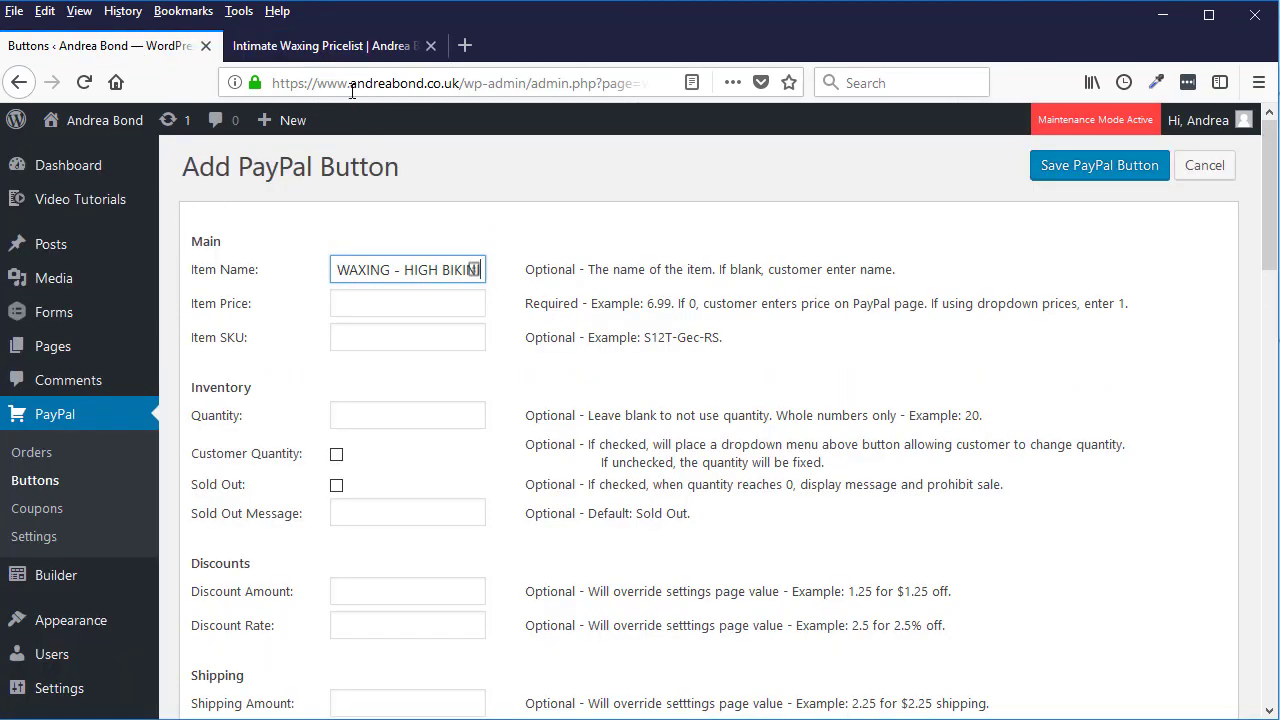
Step: Set the item price to 17, copied from the High Bikini price on the pricelist page, and save the button
click(338, 50)
double_click(640, 528)
key(ctrl+c)
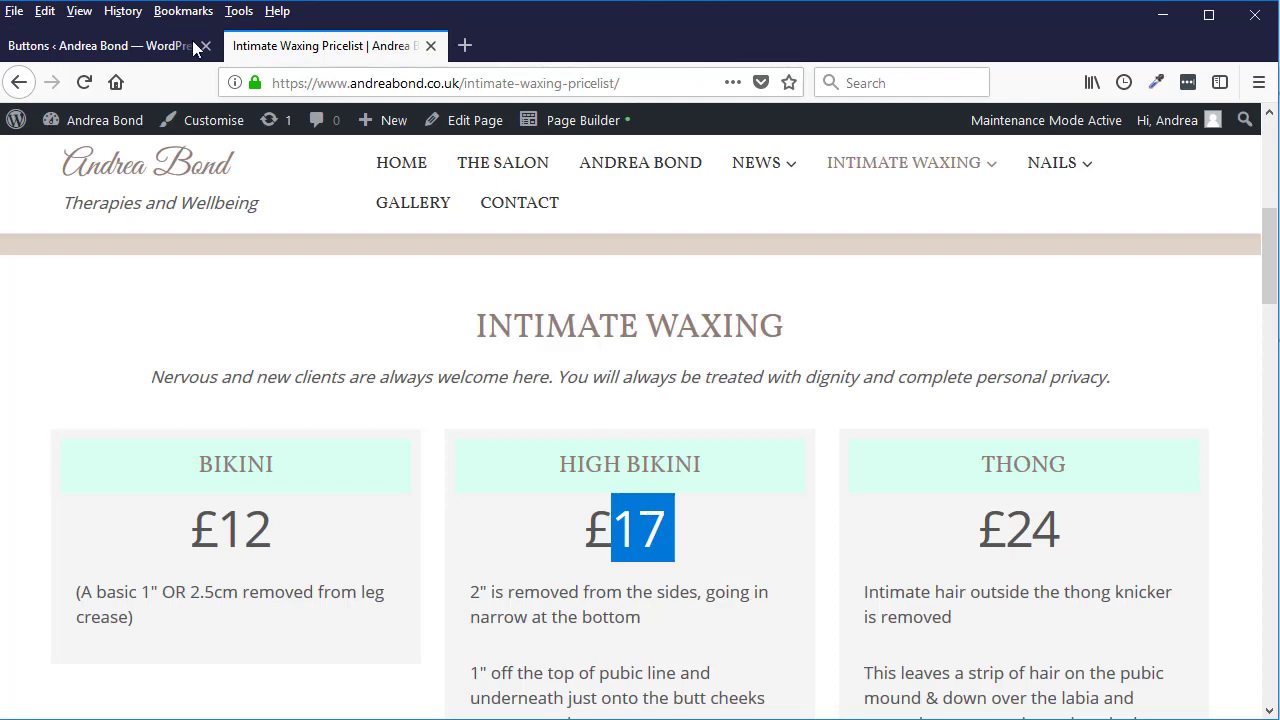
click(100, 45)
click(376, 313)
key(ctrl+v)
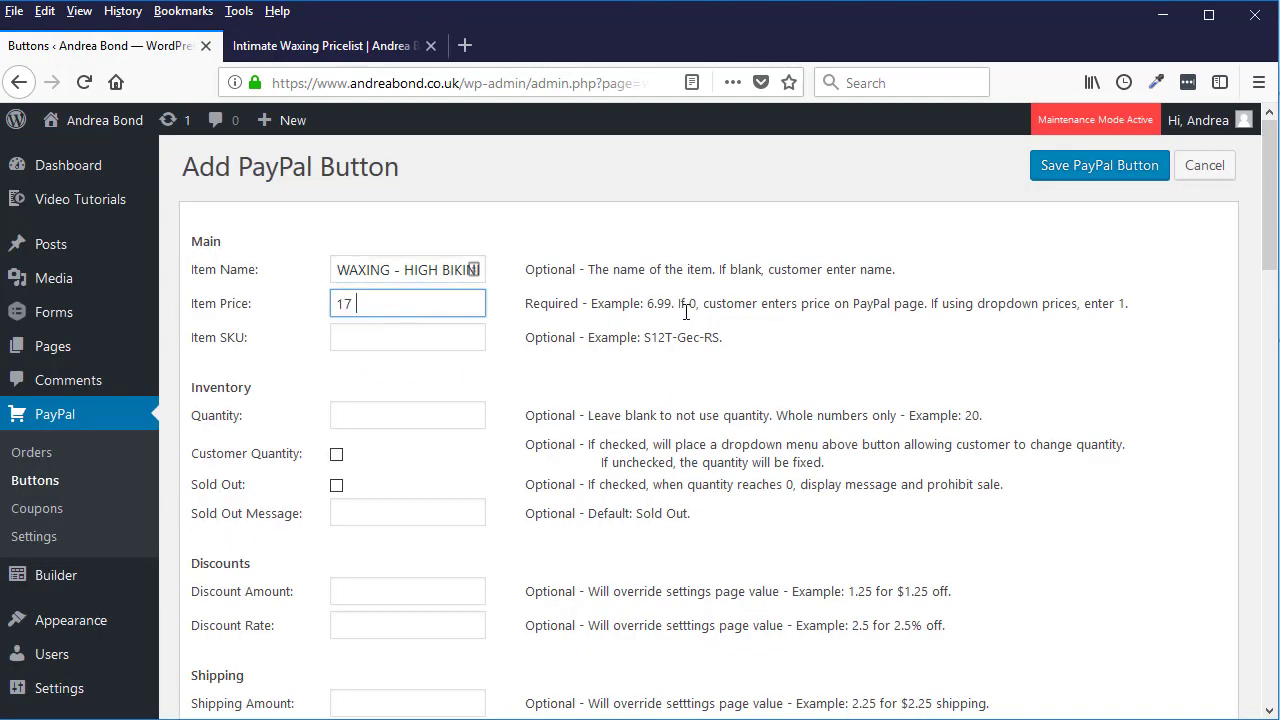
double_click(378, 307)
click(1095, 172)
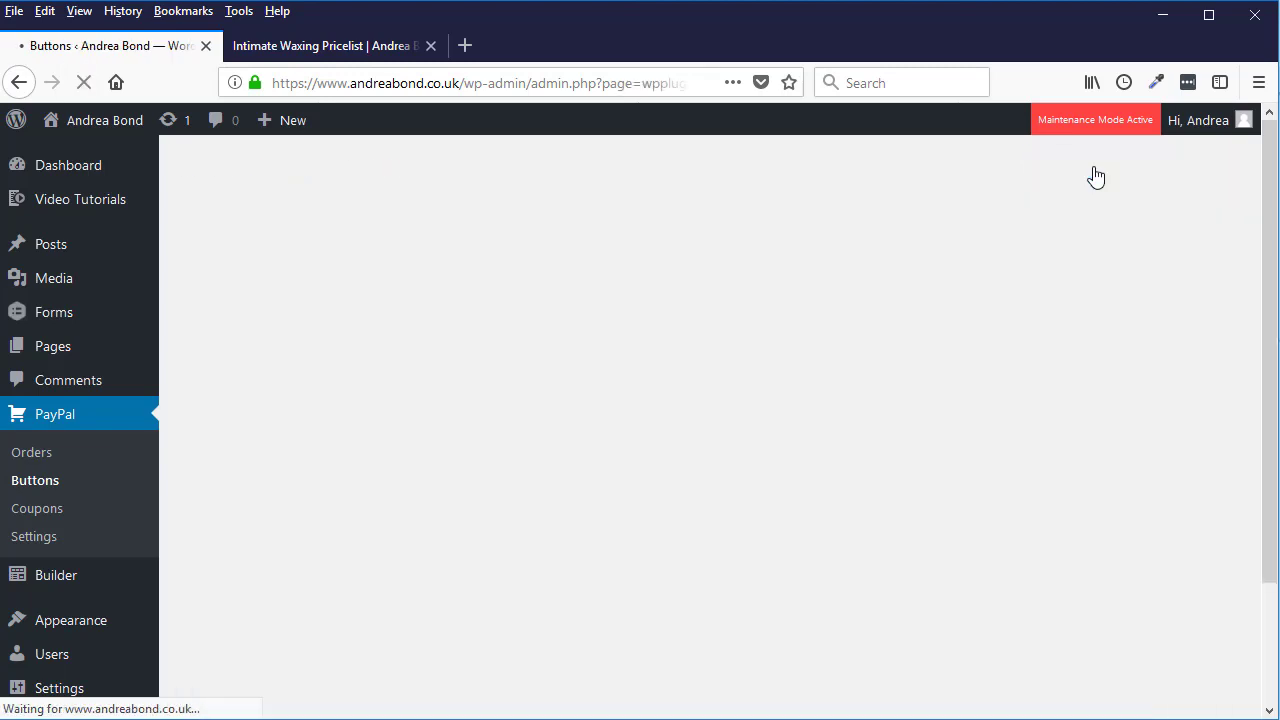
Step: Copy the "INTIMATE WAXING" heading from the pricelist page, and start a third PayPal button with the item name "INTIMATE WAXING - "
click(340, 47)
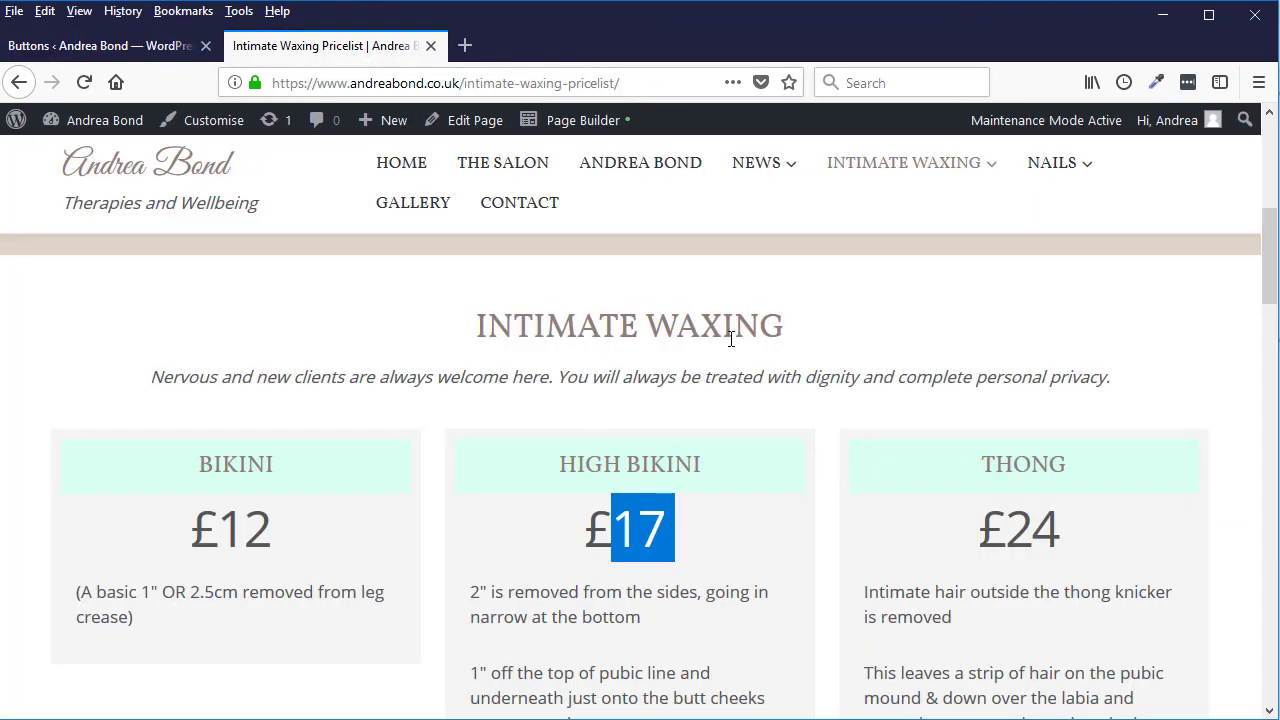
drag(786, 327, 461, 279)
key(ctrl+c)
click(160, 47)
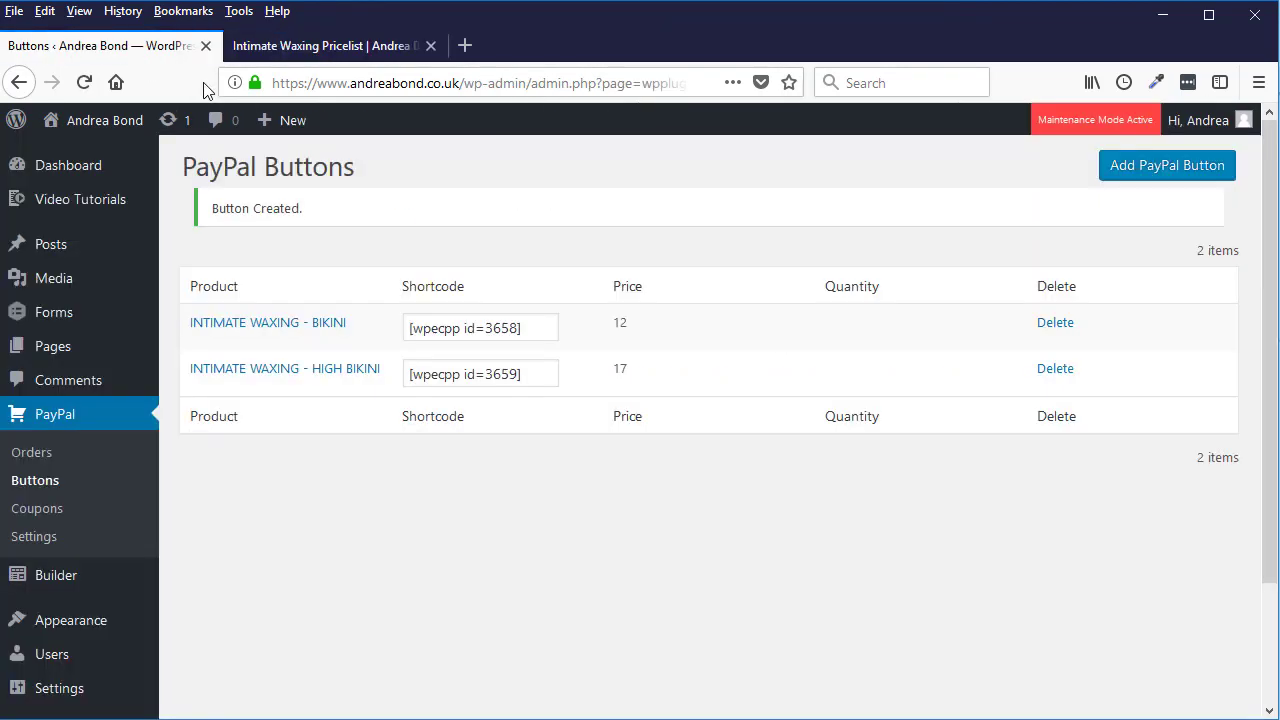
click(1147, 178)
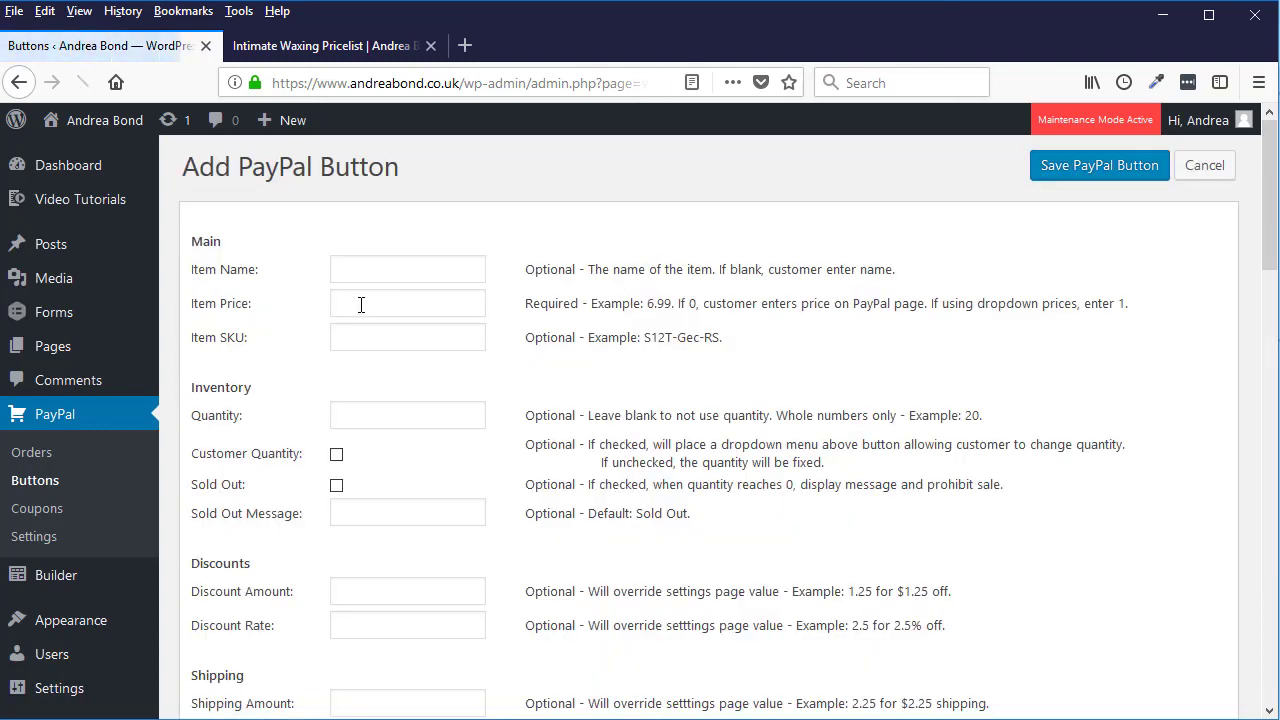
click(377, 269)
key(ctrl+v)
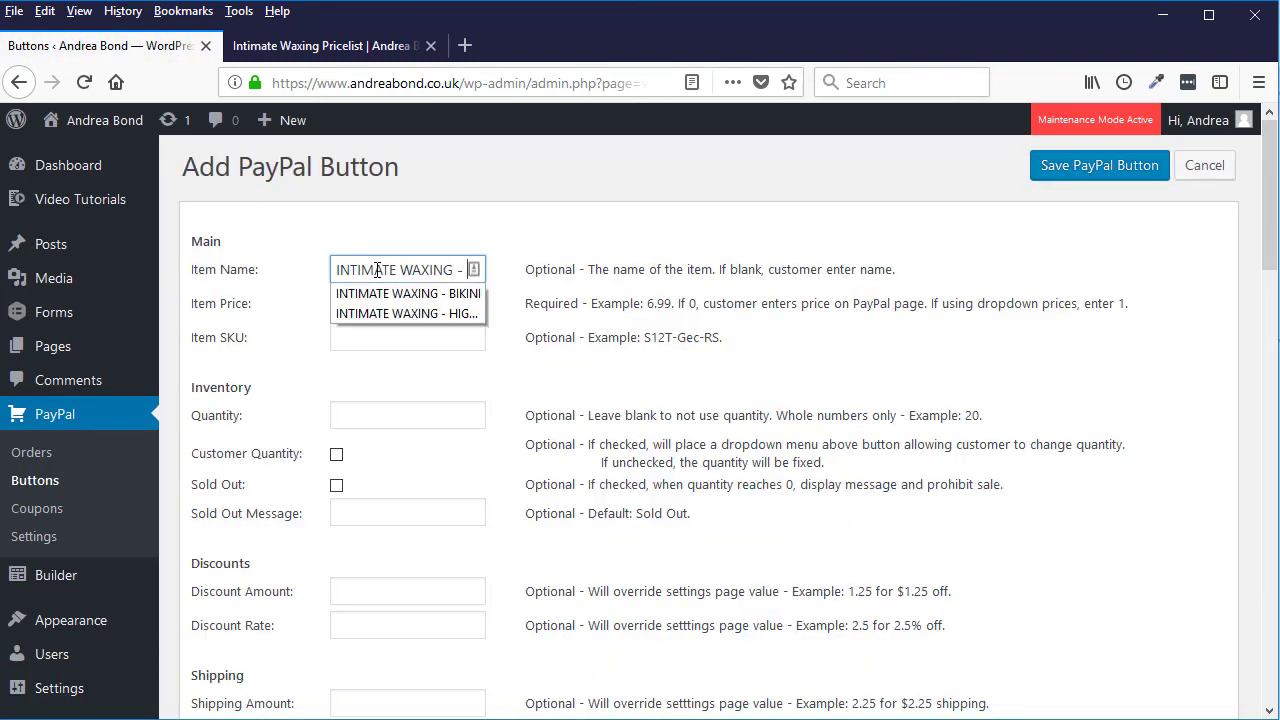
Step: Complete the third button's item name with "THONG", copied from the treatment heading on the pricelist page
click(312, 46)
double_click(1040, 466)
key(ctrl+c)
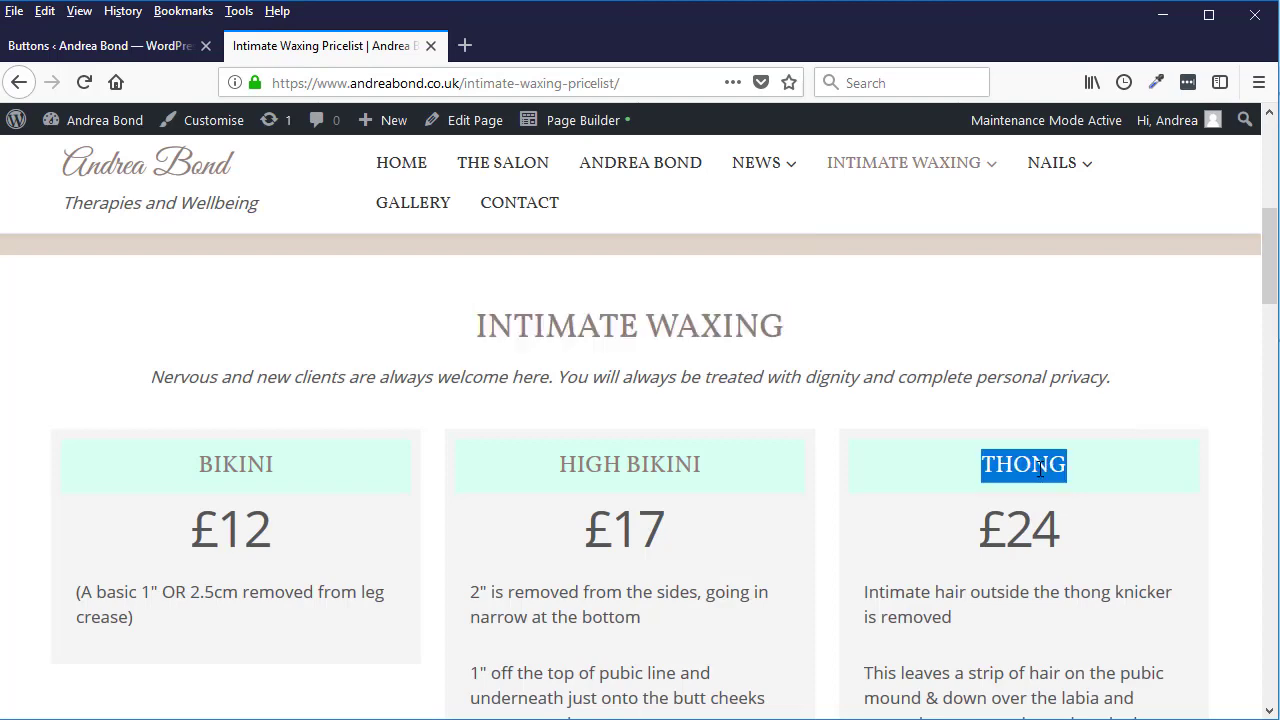
click(45, 46)
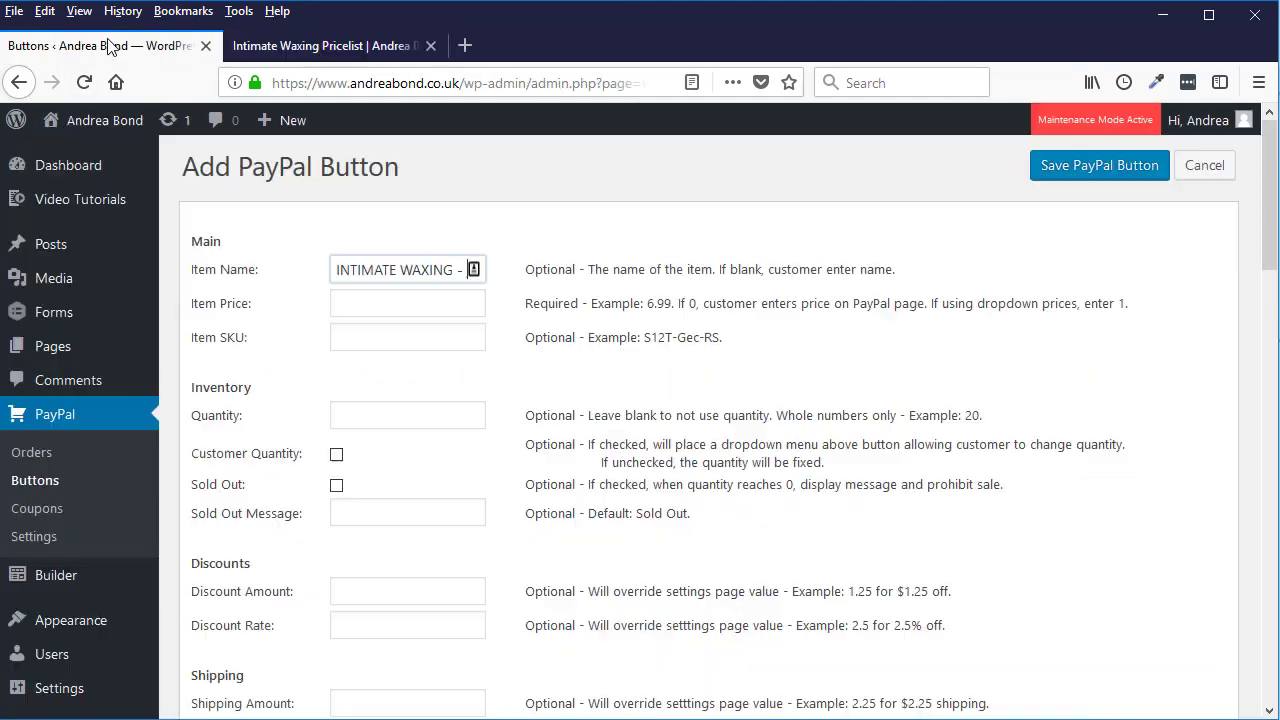
click(466, 268)
key(ctrl+v)
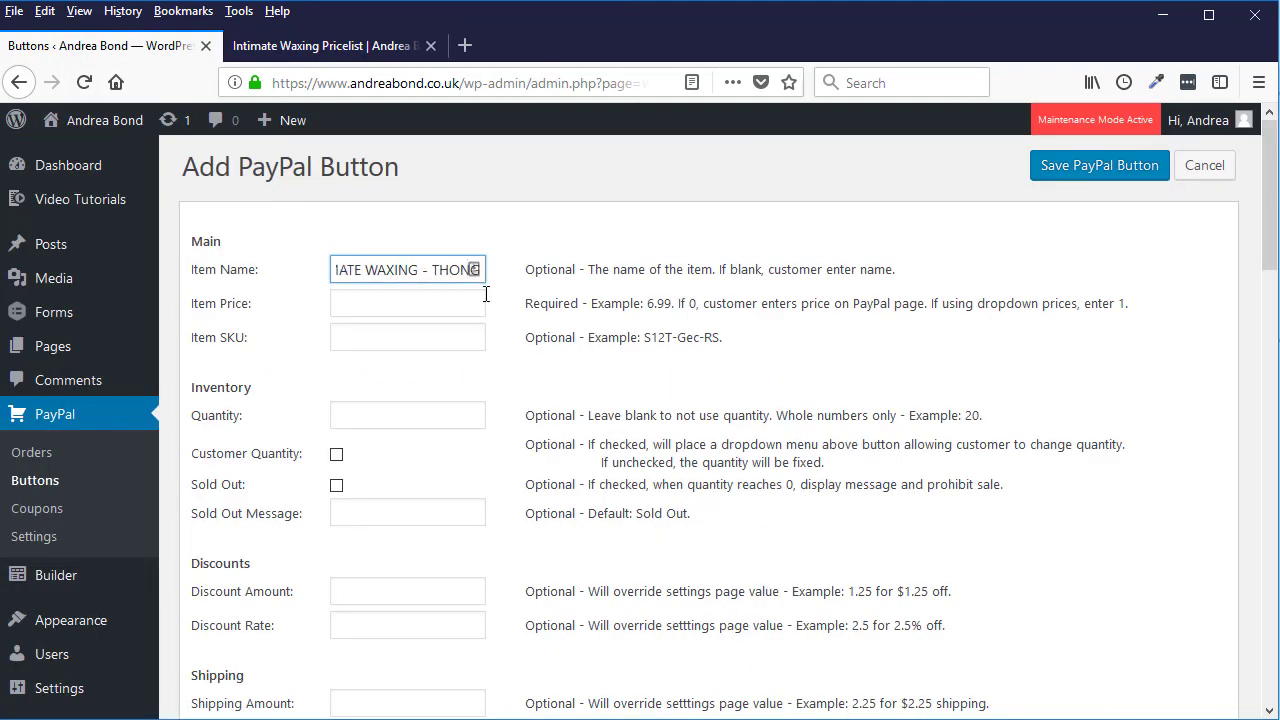
Step: Set the item price to 24, copied from the Thong price on the pricelist page, and save the button
click(320, 46)
double_click(1040, 528)
key(ctrl+c)
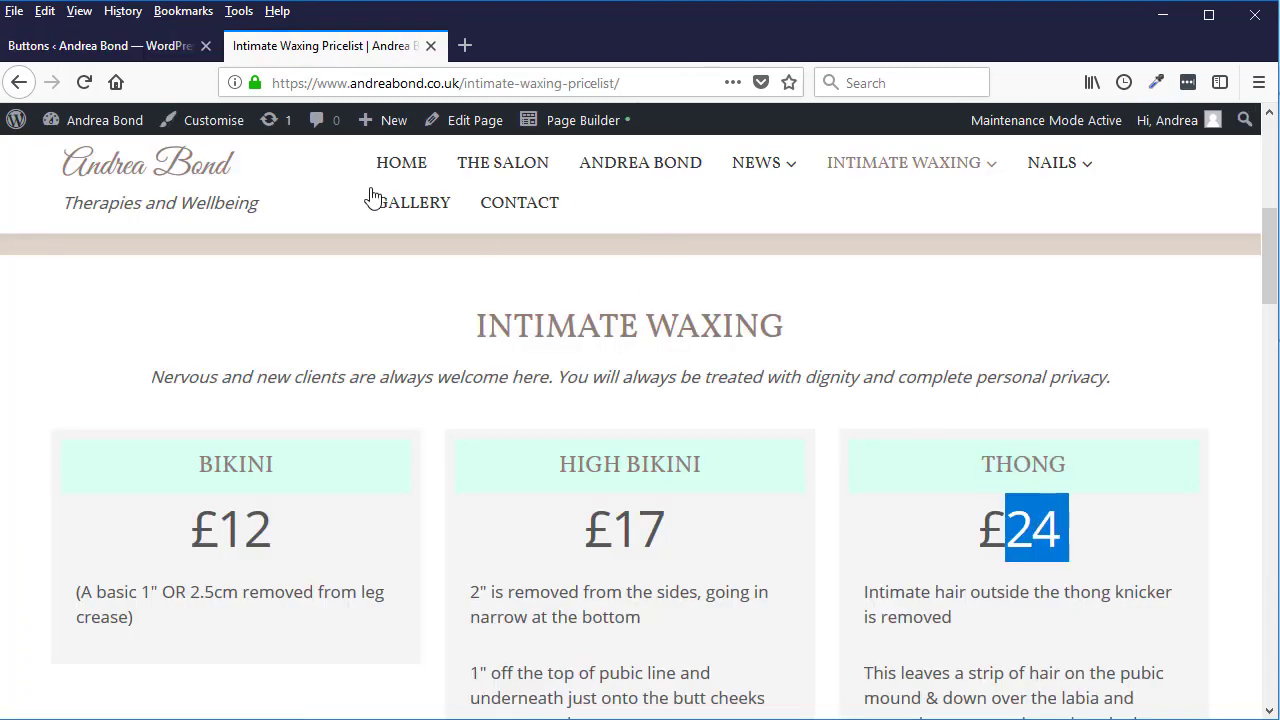
click(141, 53)
click(392, 308)
key(ctrl+v)
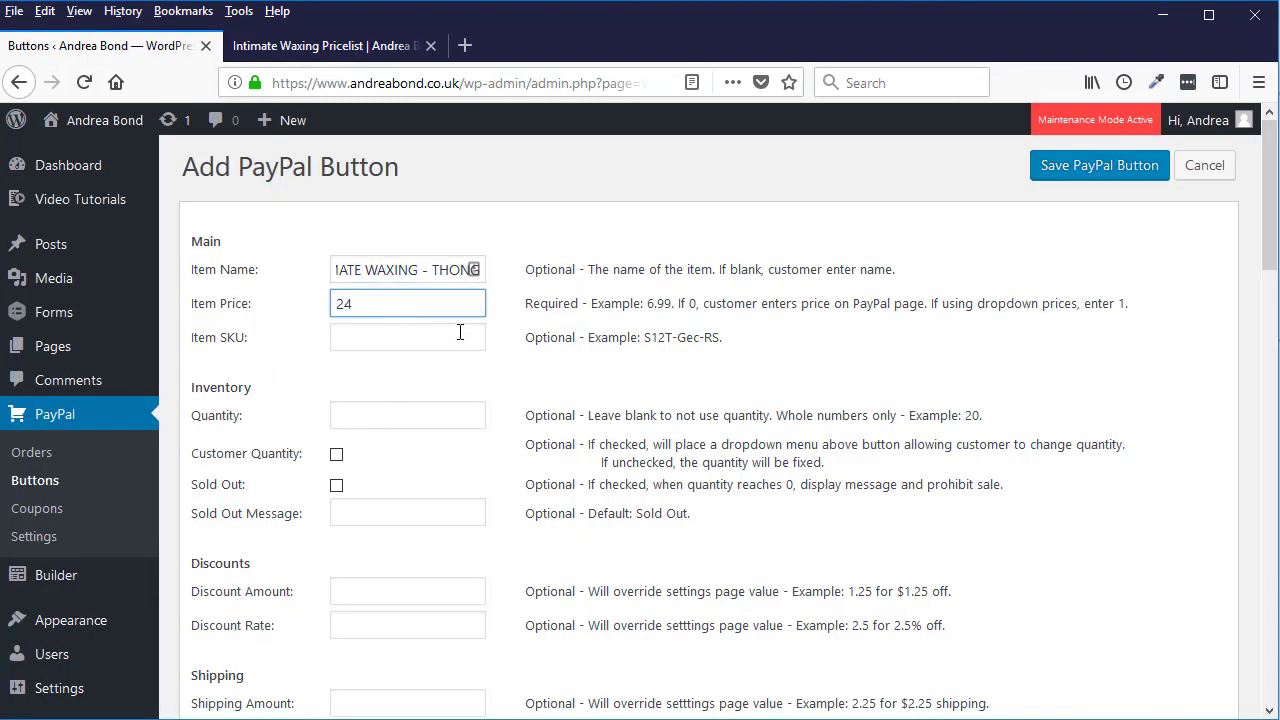
click(1072, 168)
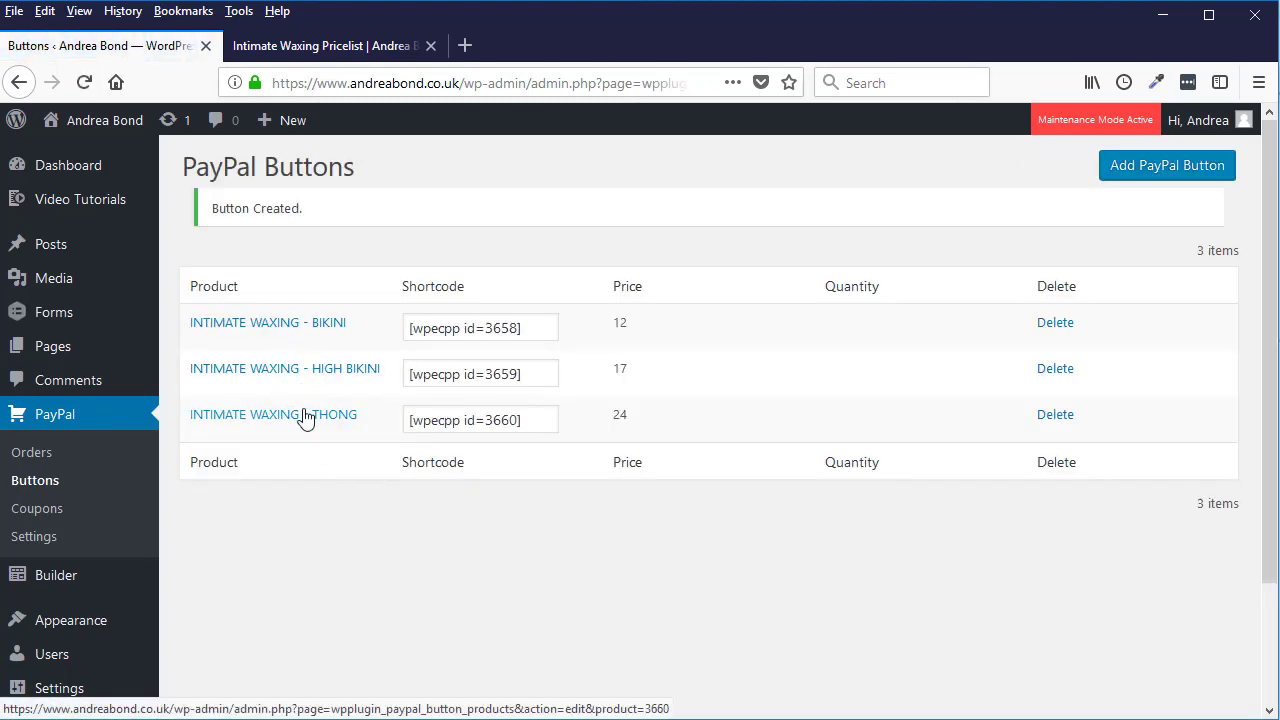
Step: Examine the shortcodes of the three PayPal buttons in the list
click(533, 365)
drag(543, 327, 377, 325)
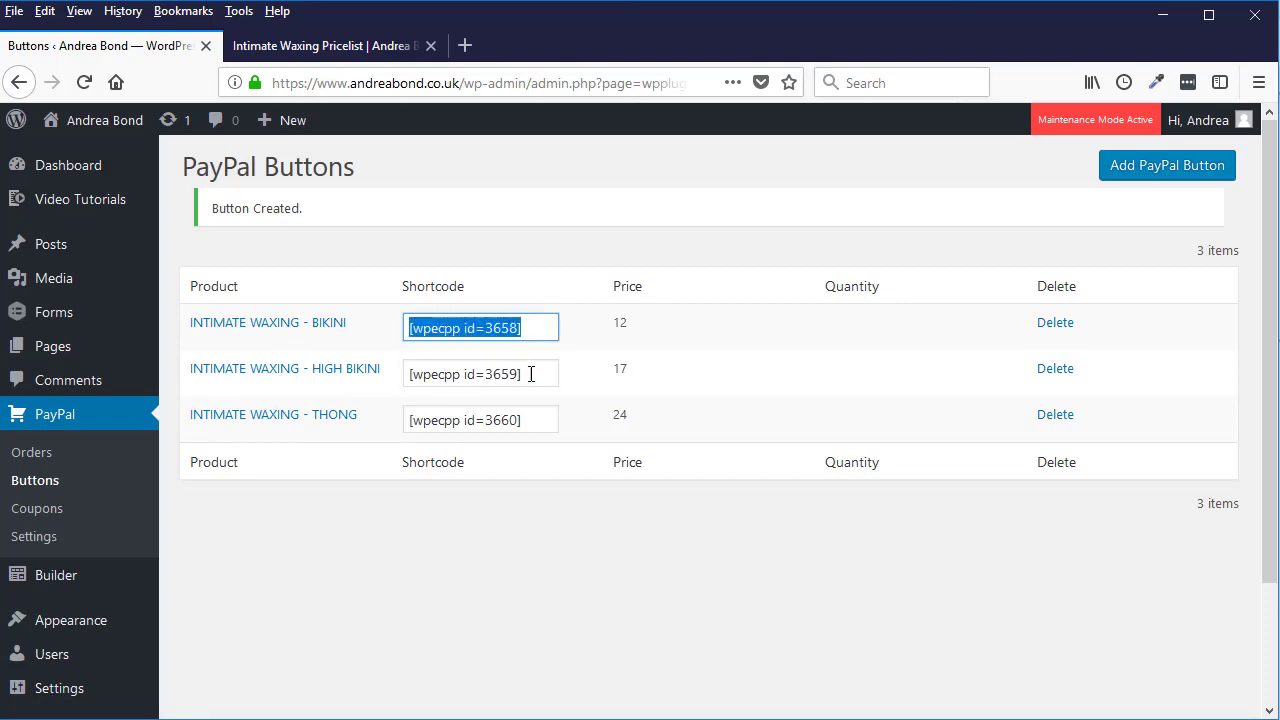
drag(542, 373, 377, 364)
click(548, 420)
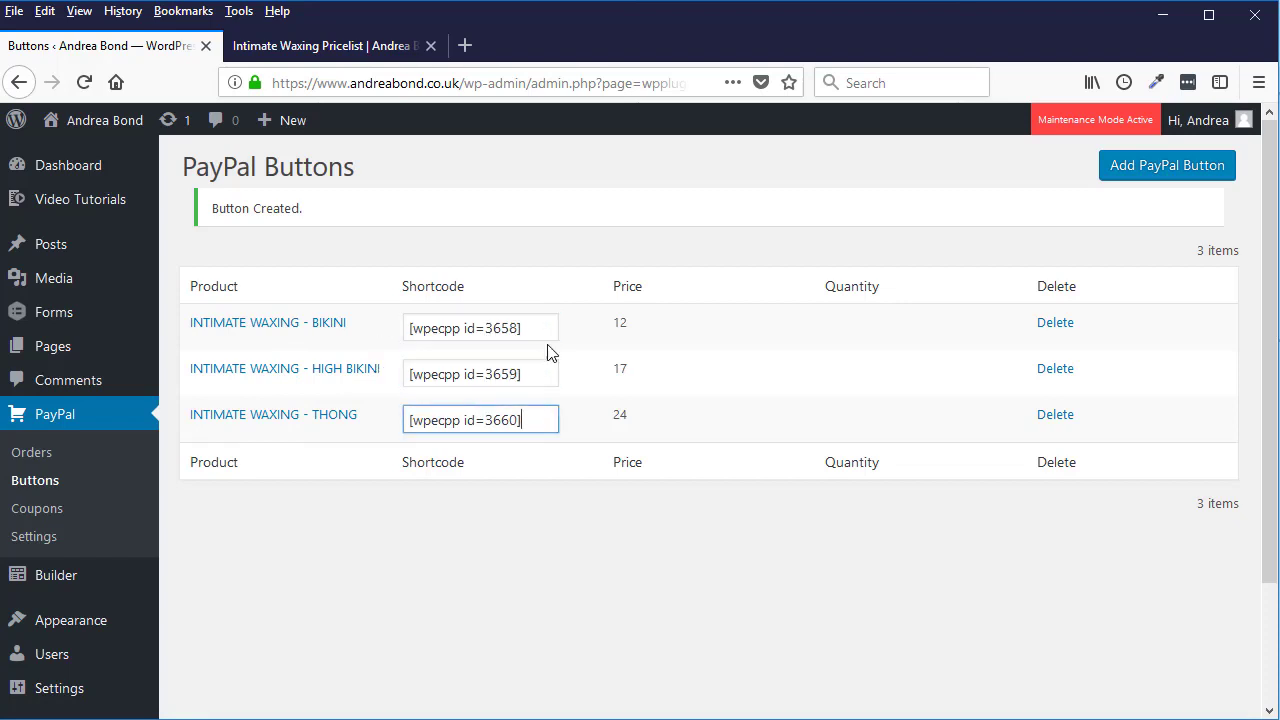
Step: Open the Intimate Waxing Pricelist page for editing in Page Builder and go to the treatment price cards
click(389, 46)
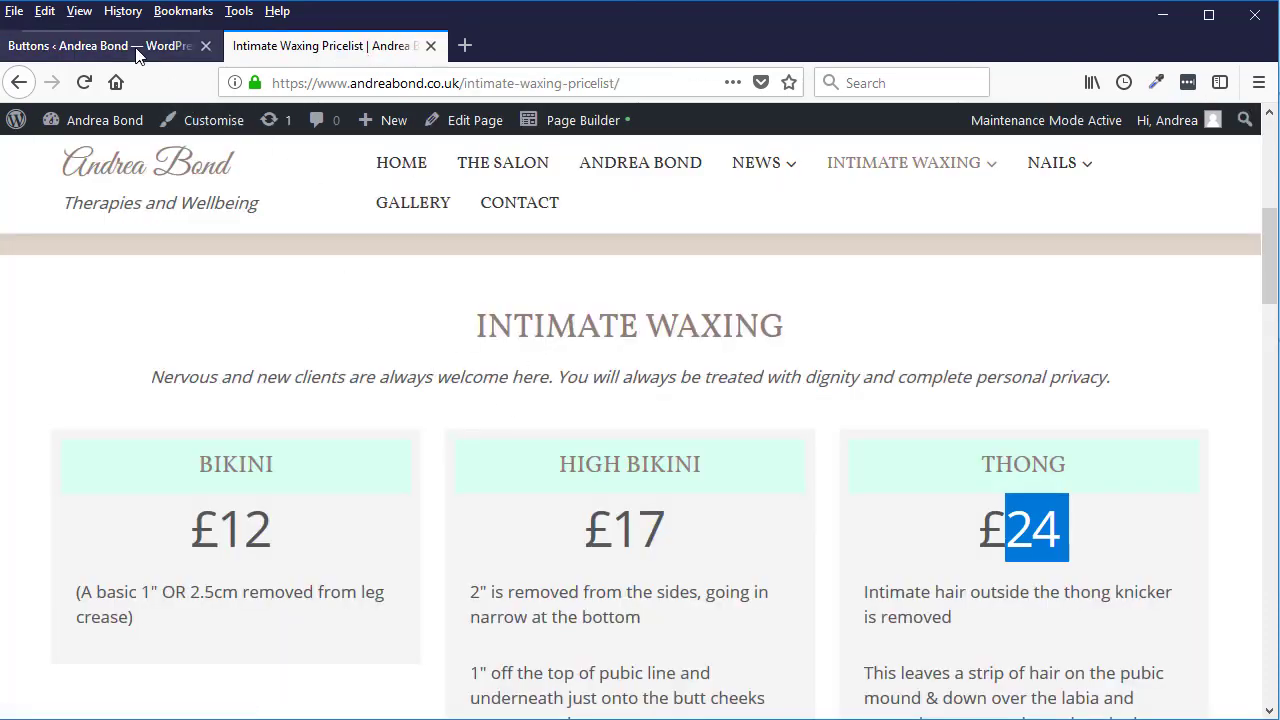
scroll(618, 388, up, 1)
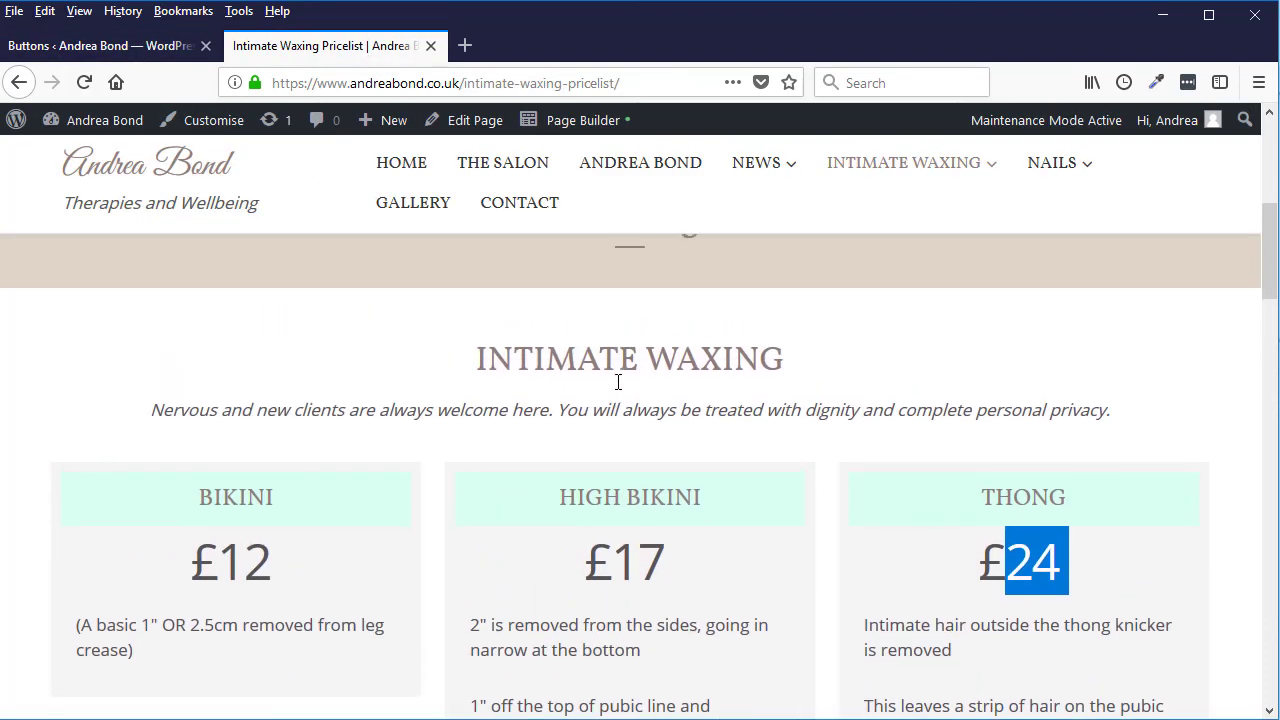
click(480, 121)
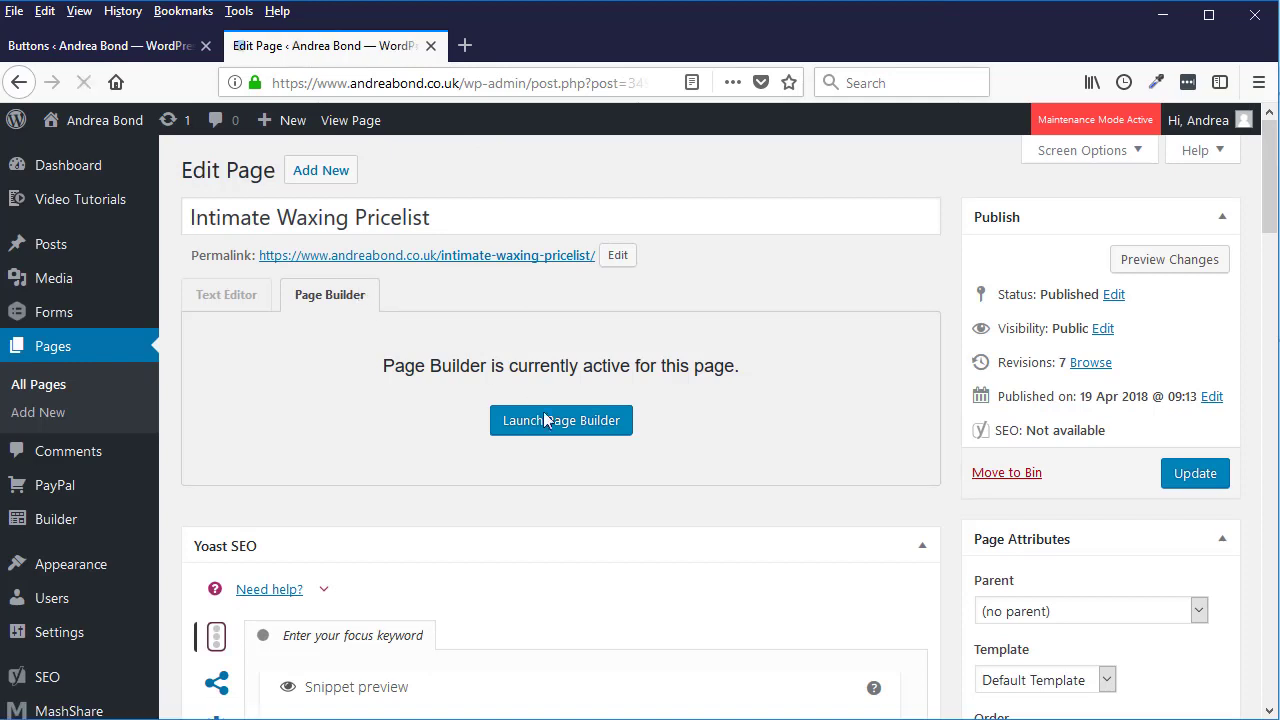
click(595, 424)
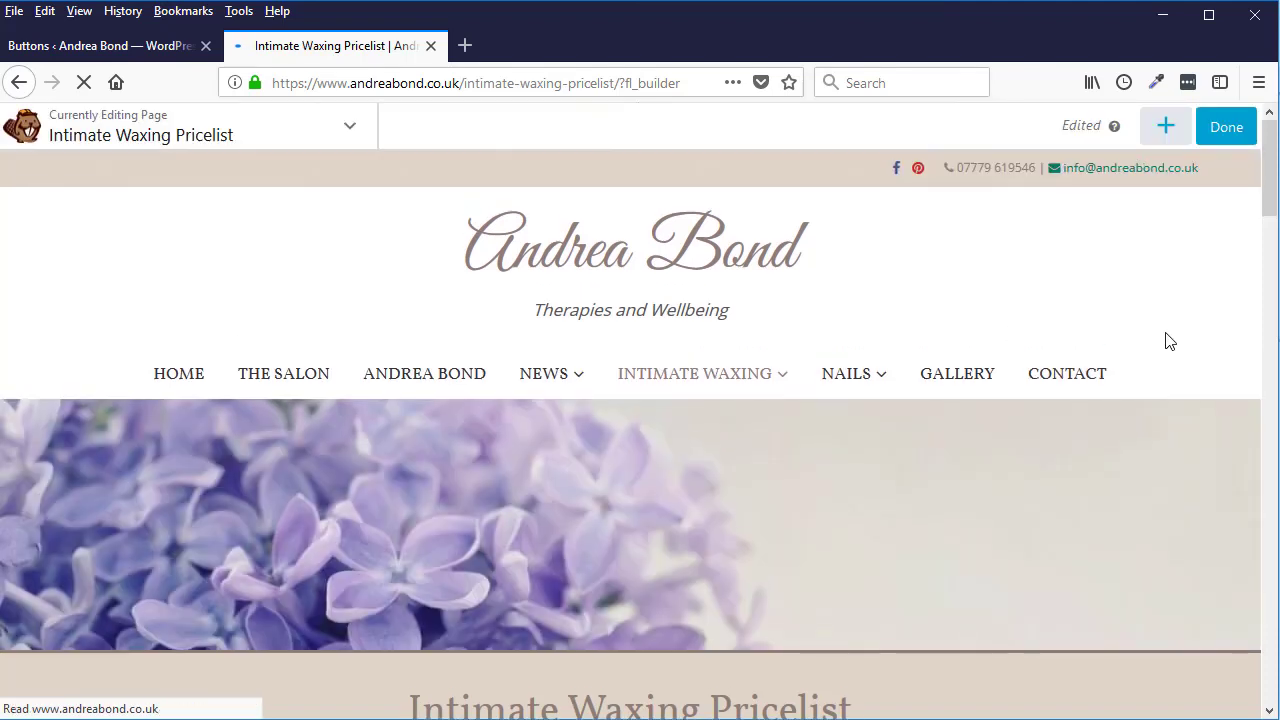
drag(1270, 170, 1268, 340)
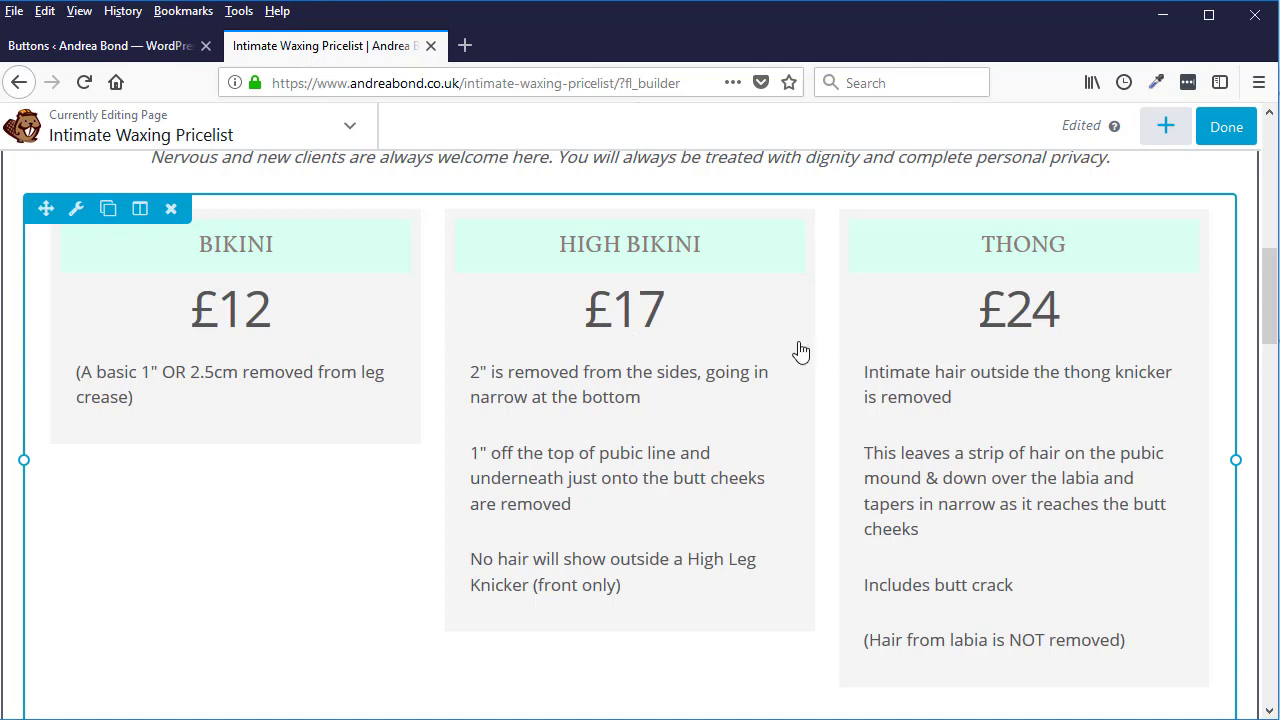
drag(1268, 288, 1272, 265)
scroll(1272, 265, up, 2)
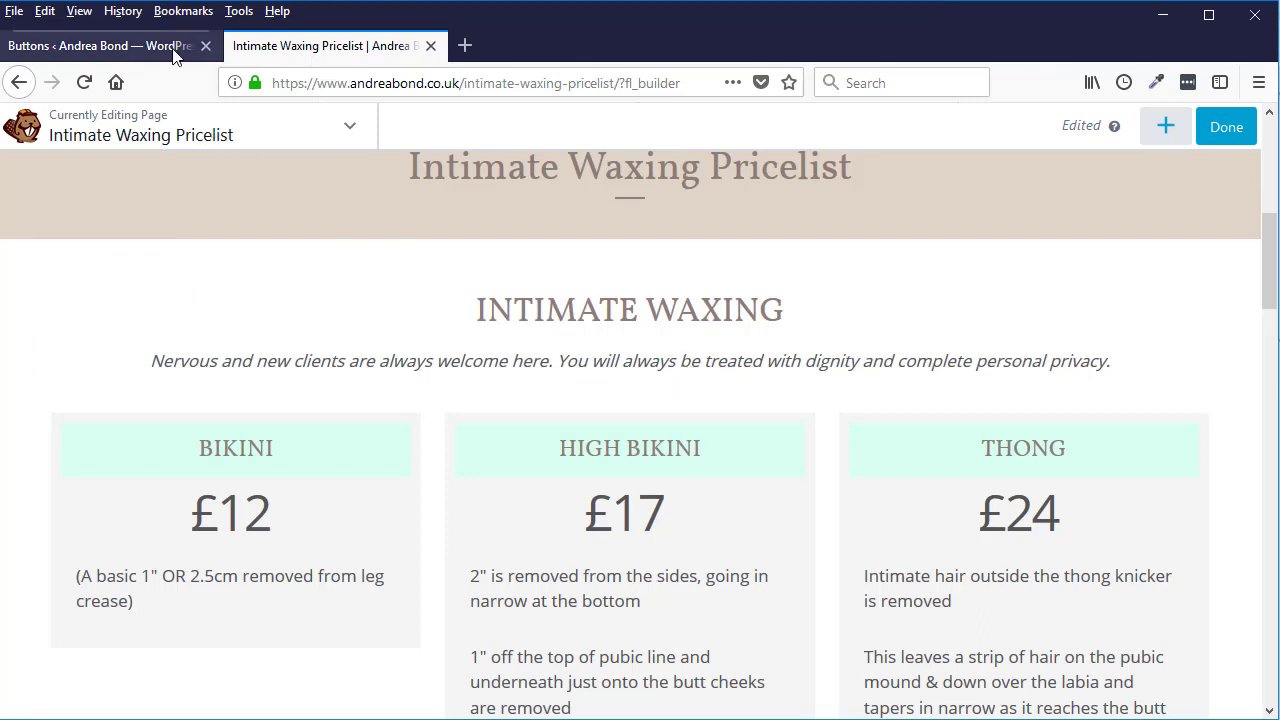
Step: Copy the shortcode of the "INTIMATE WAXING - BIKINI" button from the PayPal buttons list
click(100, 45)
drag(529, 331, 366, 332)
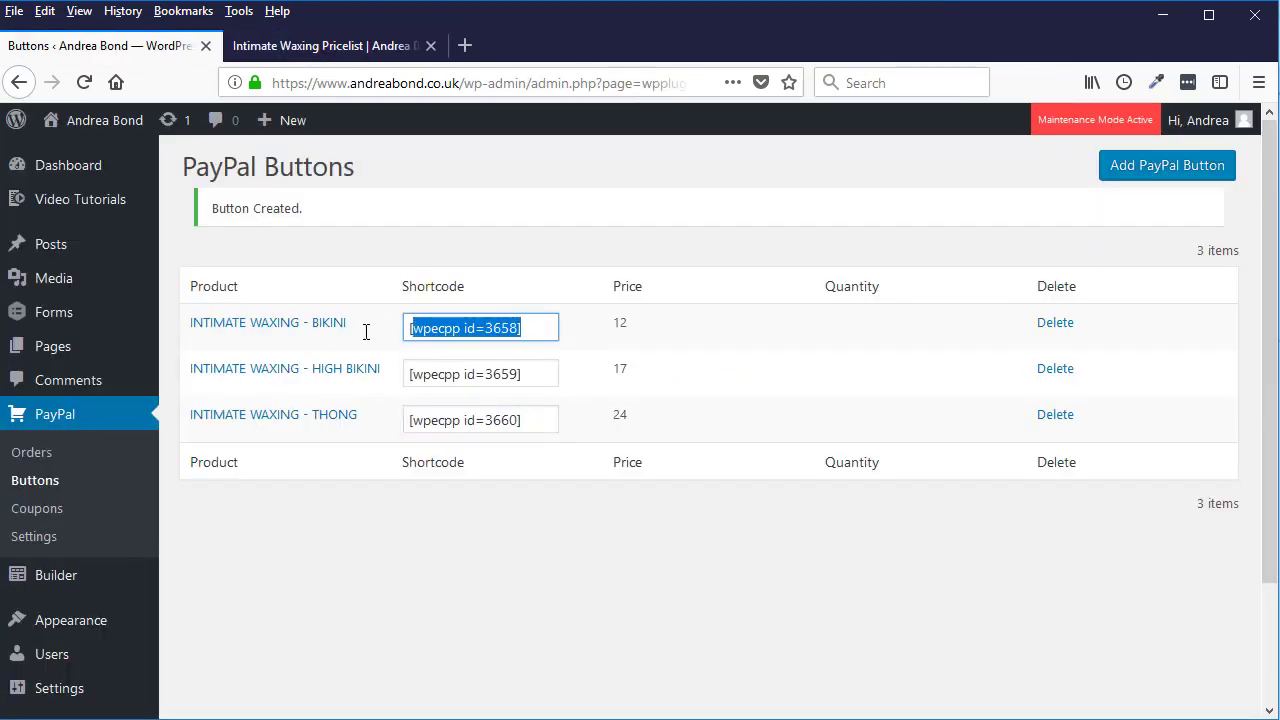
right_click(455, 328)
click(504, 392)
Step: Add the shortcode [wpecpp id=3658] on a new line below the INTIMATE WAXING heading's description and save the heading module
click(345, 46)
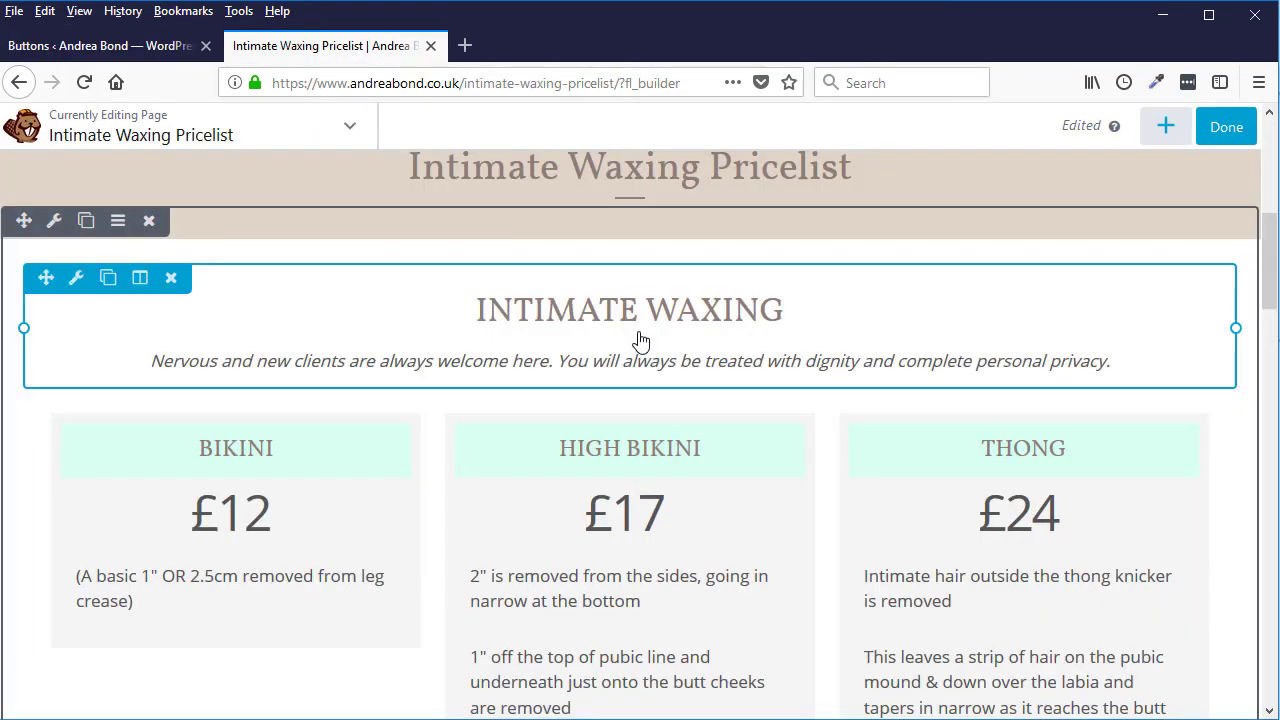
click(775, 332)
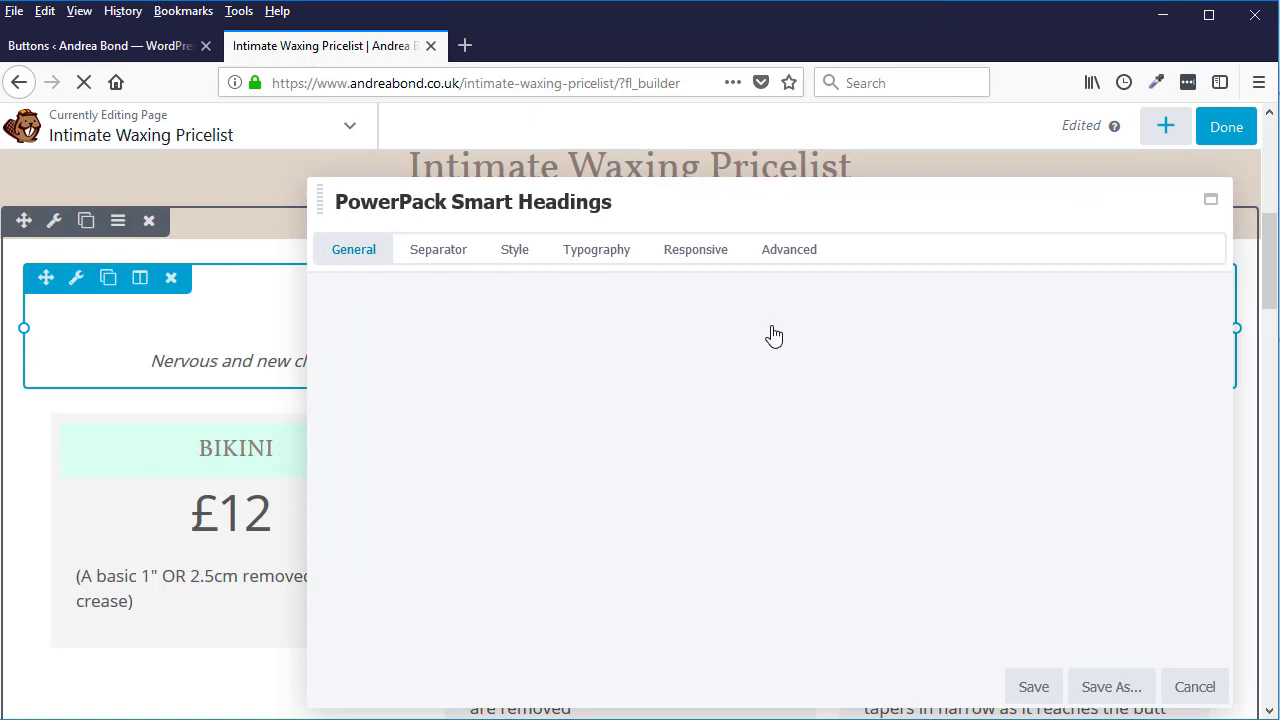
scroll(1022, 460, down, 5)
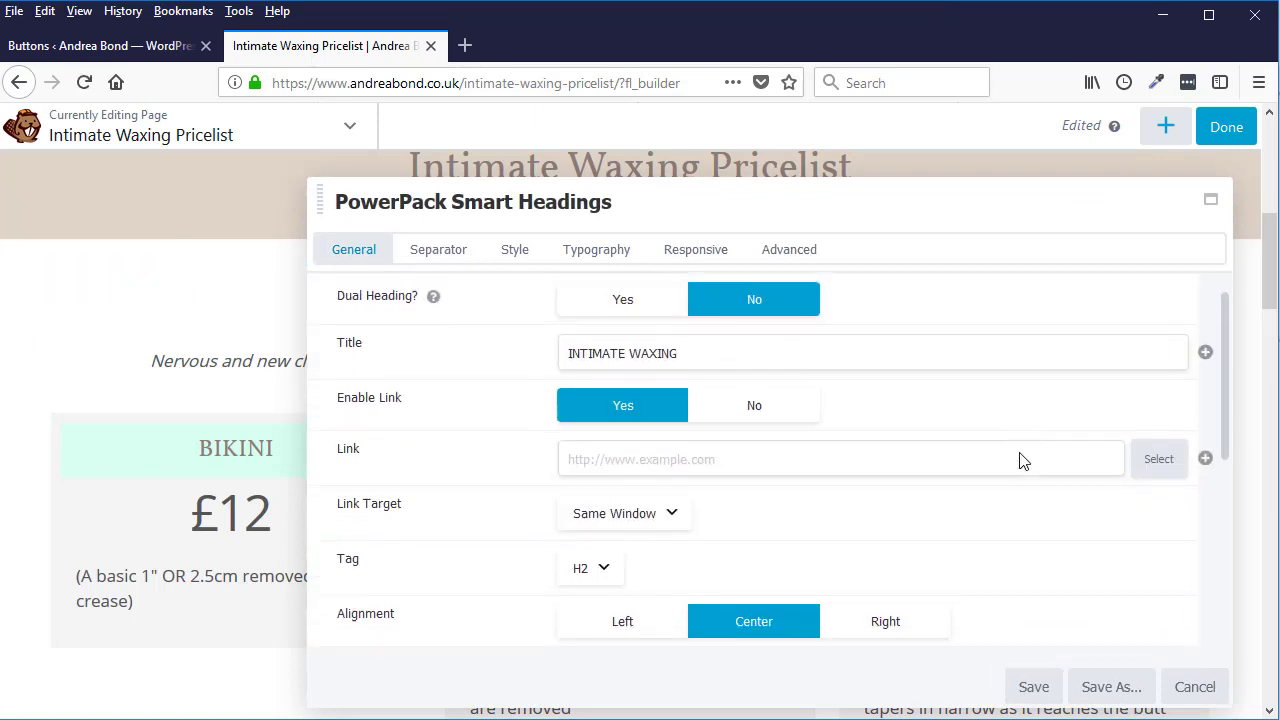
scroll(1022, 460, down, 3)
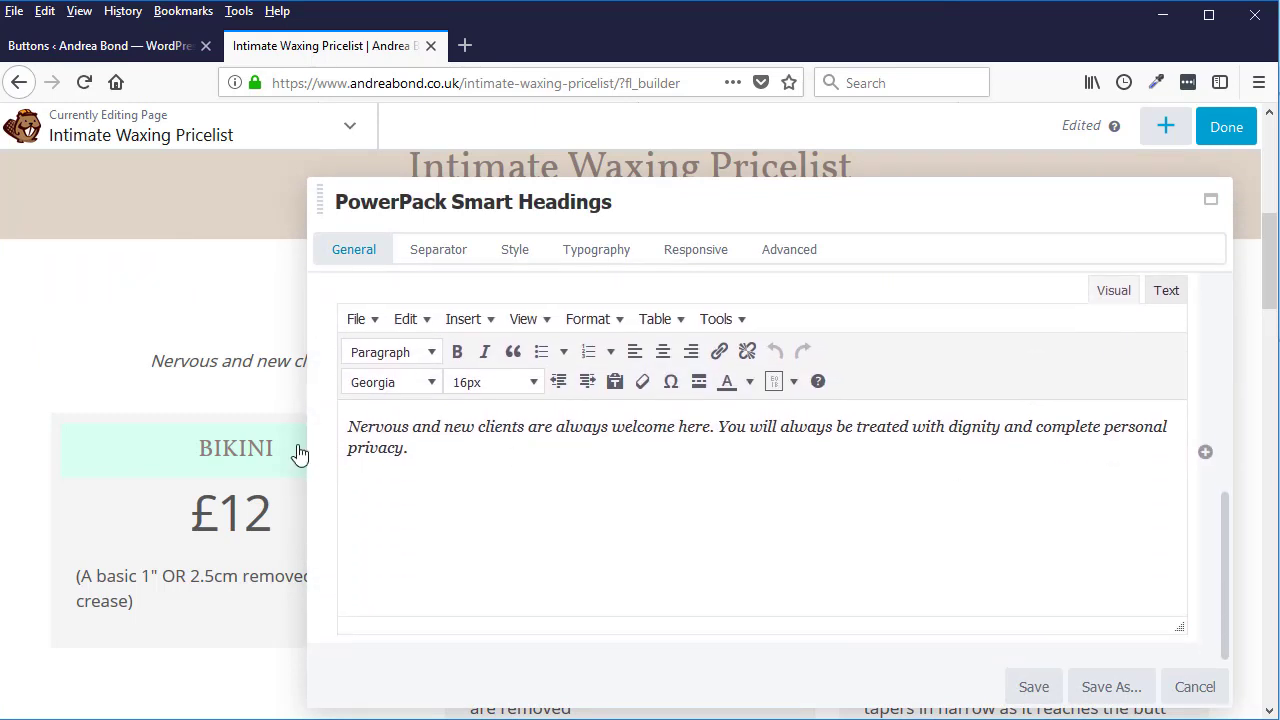
click(436, 446)
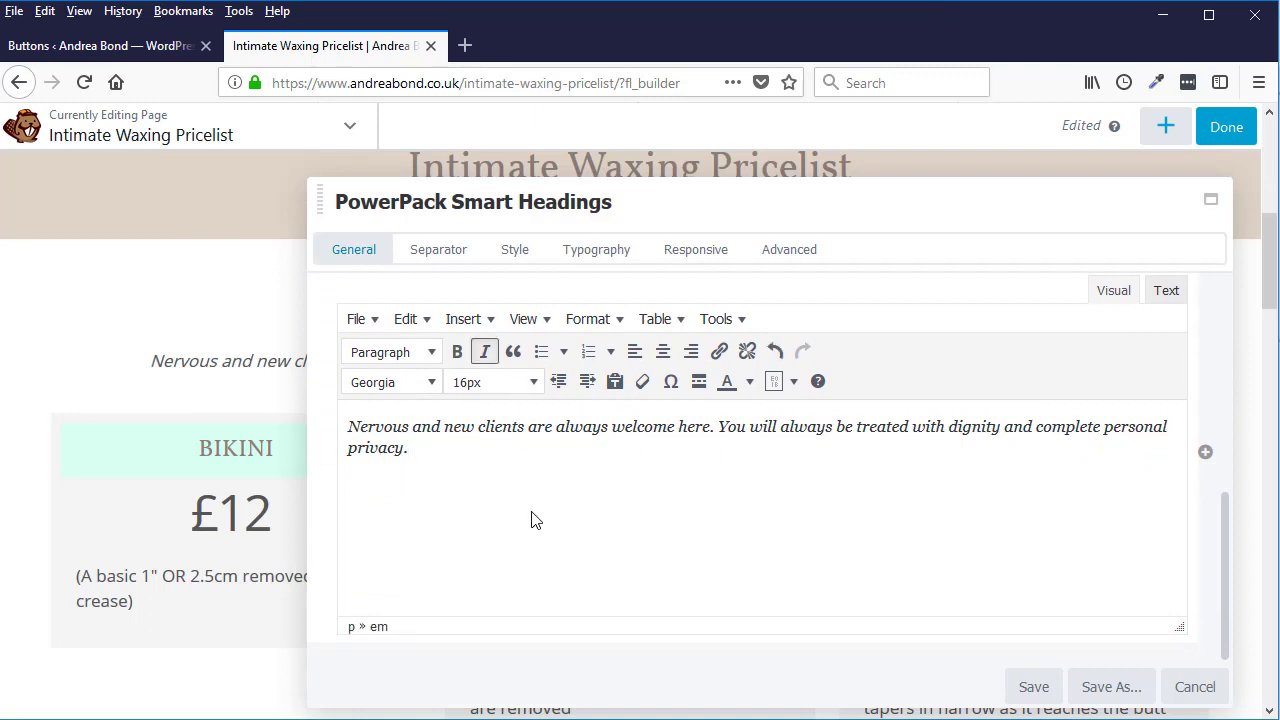
key(Return)
key(ctrl+v)
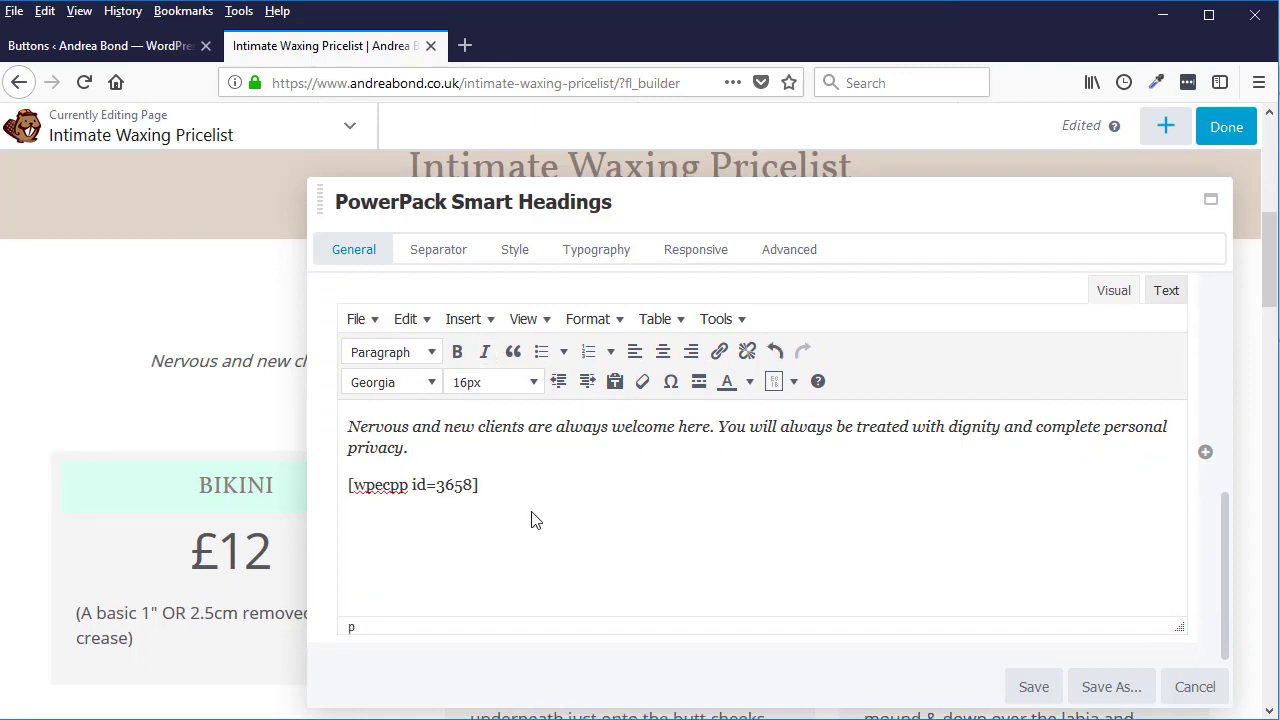
click(1030, 686)
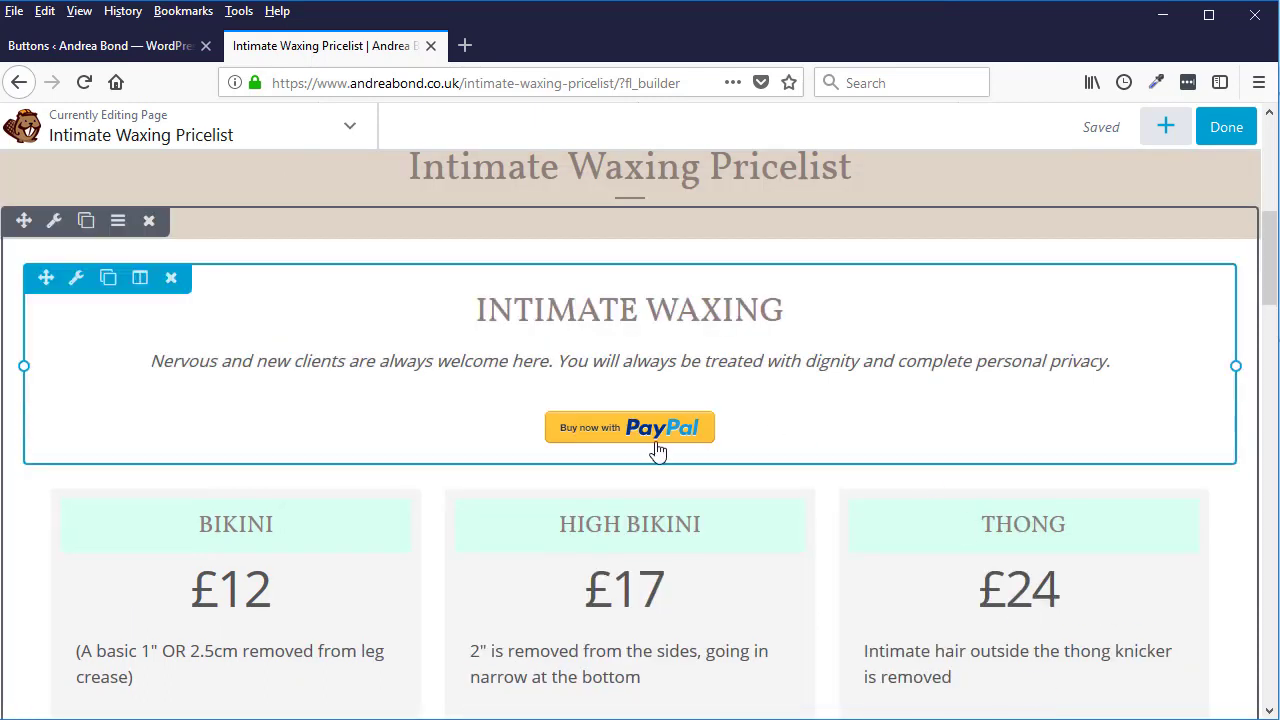
Step: Remove the PayPal shortcode line from the INTIMATE WAXING heading's description and save the heading module
click(826, 380)
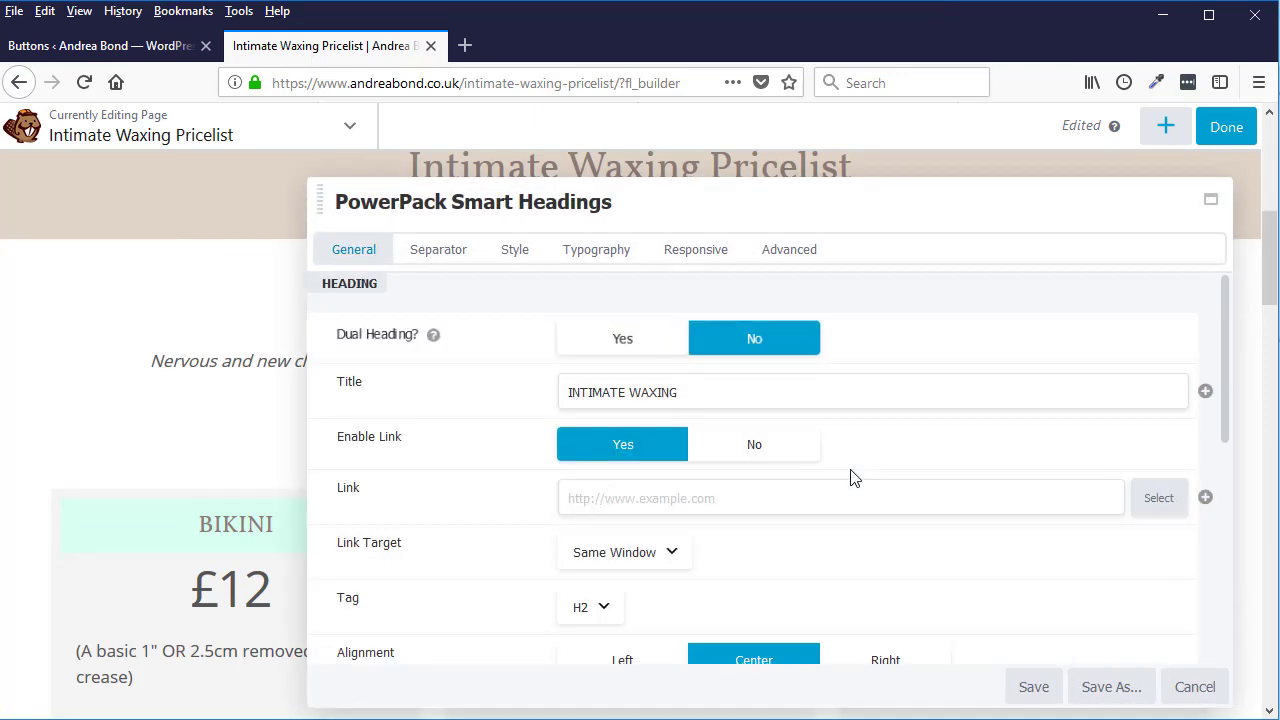
scroll(851, 478, down, 5)
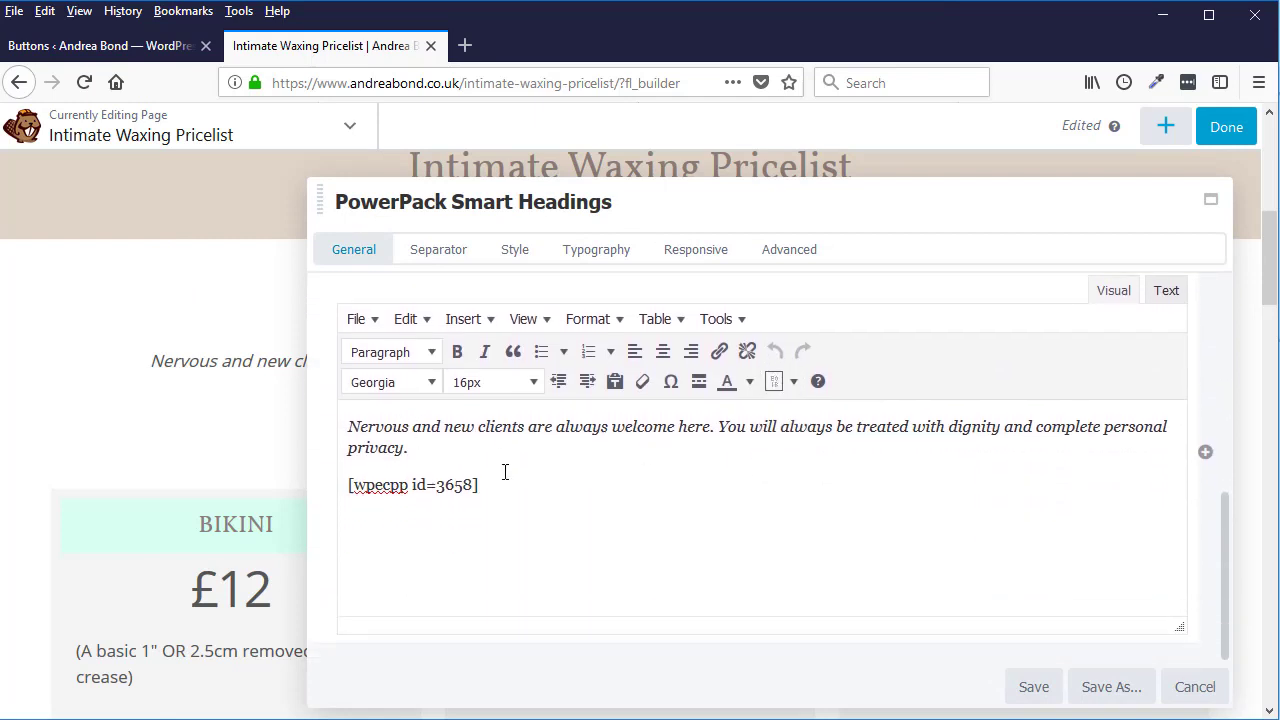
drag(529, 476, 217, 471)
click(480, 486)
drag(505, 487, 310, 487)
key(BackSpace)
key(BackSpace)
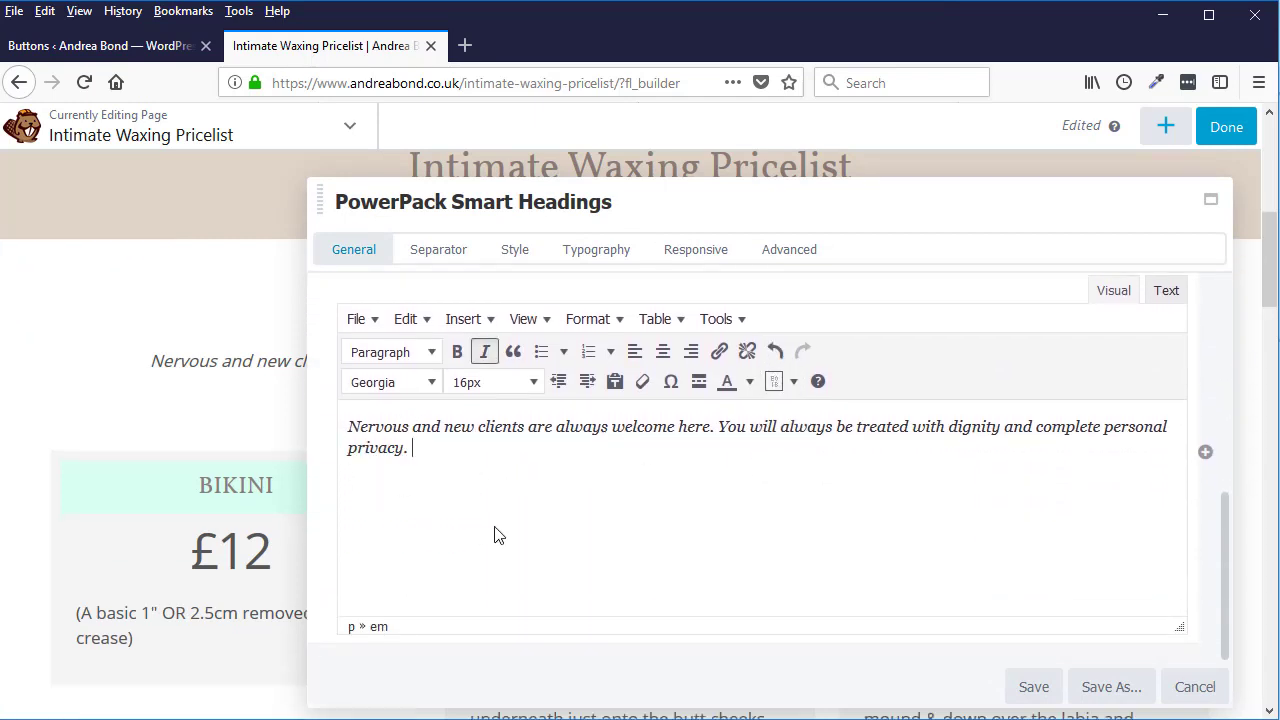
scroll(637, 546, up, 5)
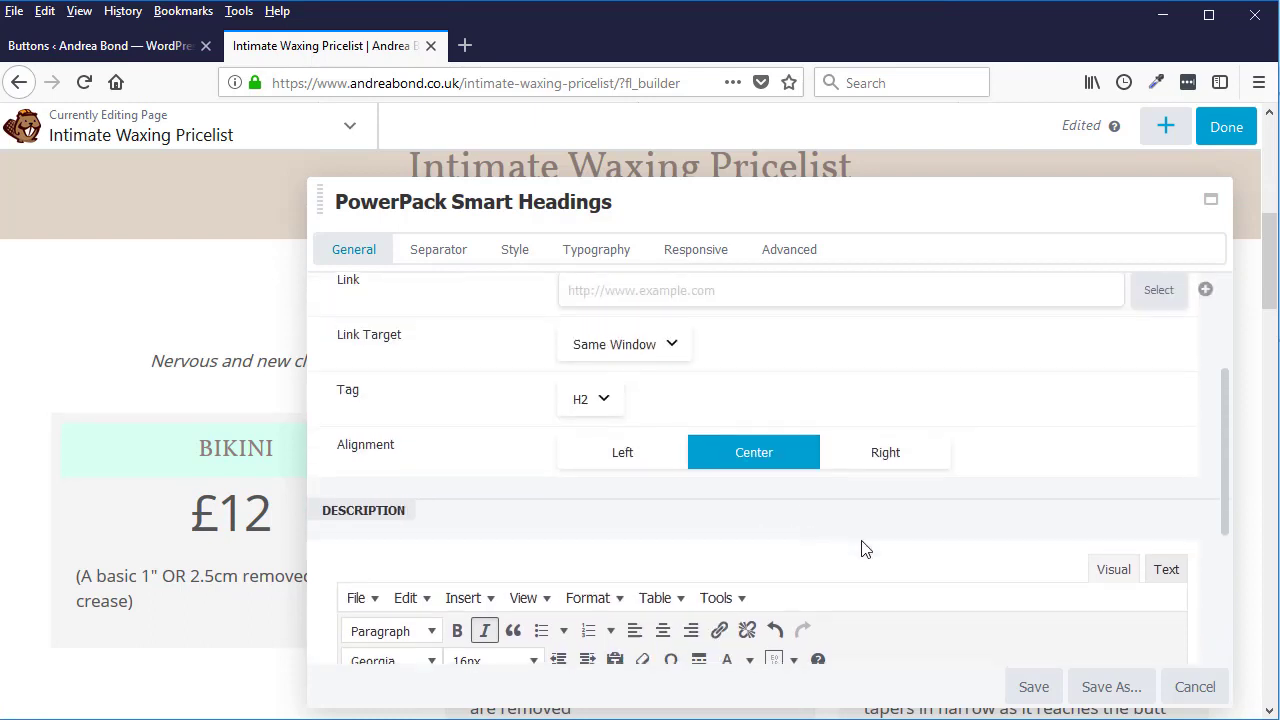
scroll(863, 549, down, 2)
click(1034, 687)
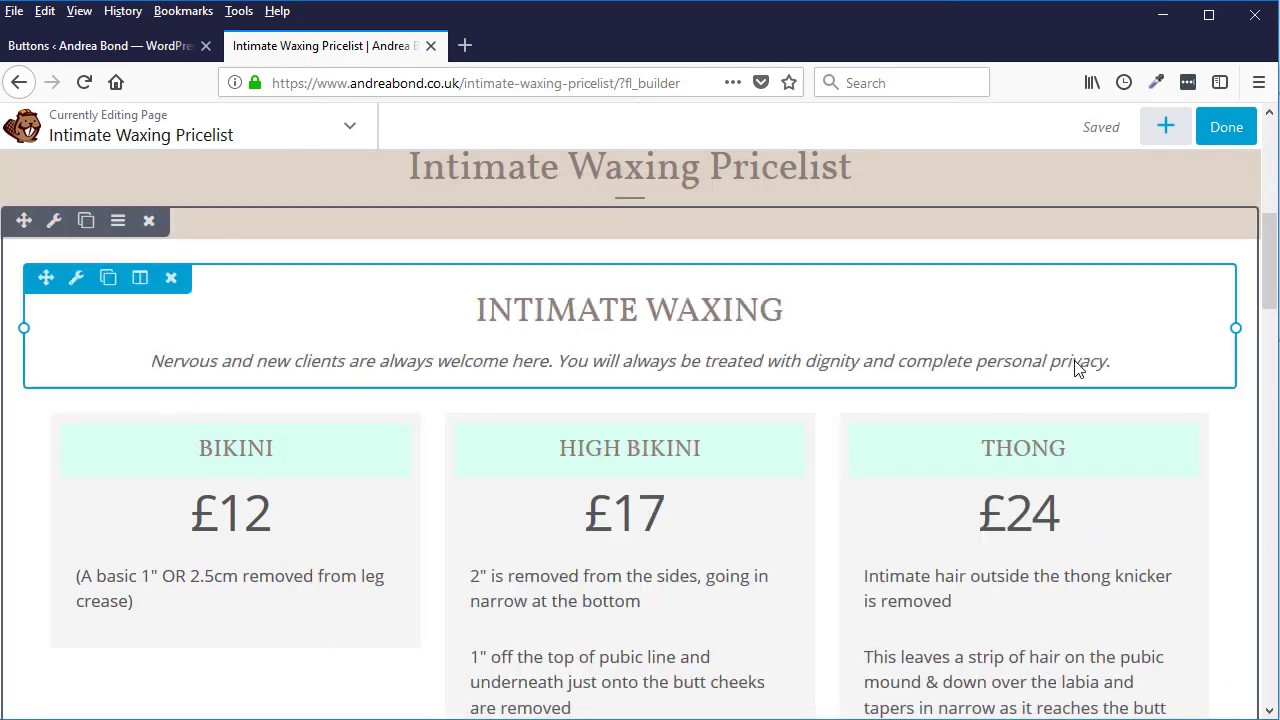
Step: Open the BIKINI package of the PowerPack Pricing Table for editing, moving the settings window clear of the Bikini card
scroll(720, 371, down, 3)
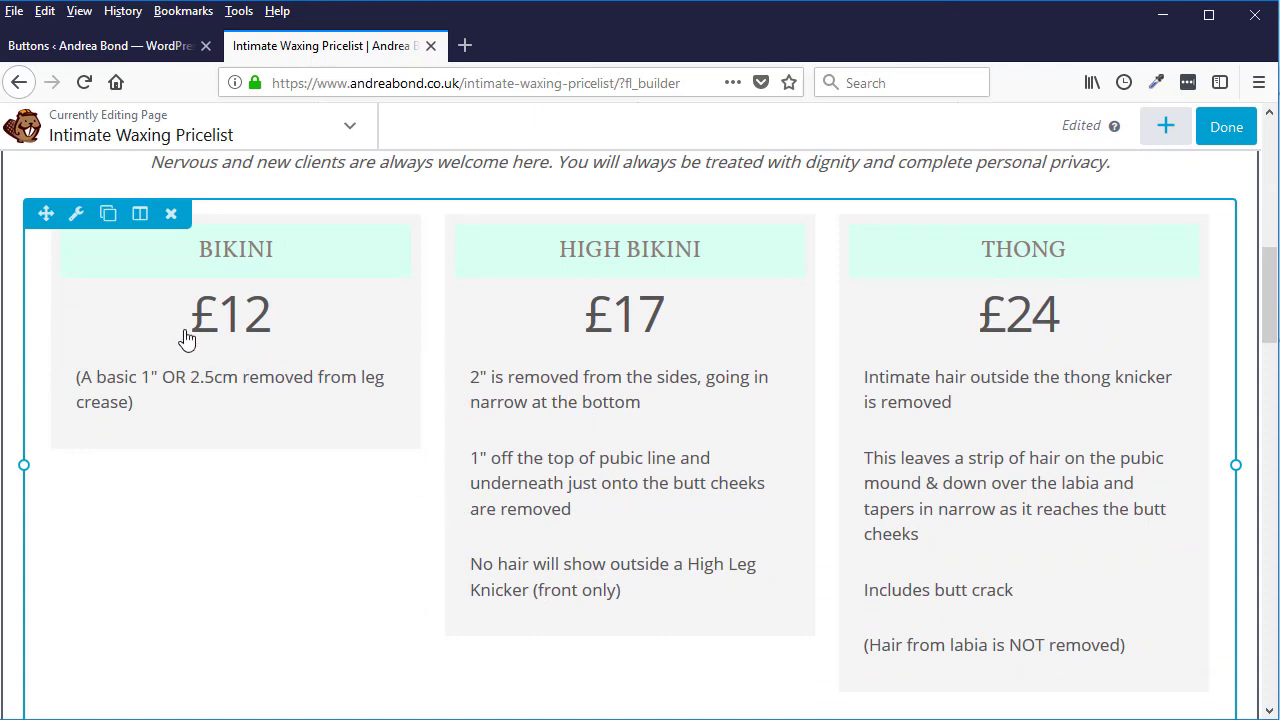
scroll(600, 380, up, 1)
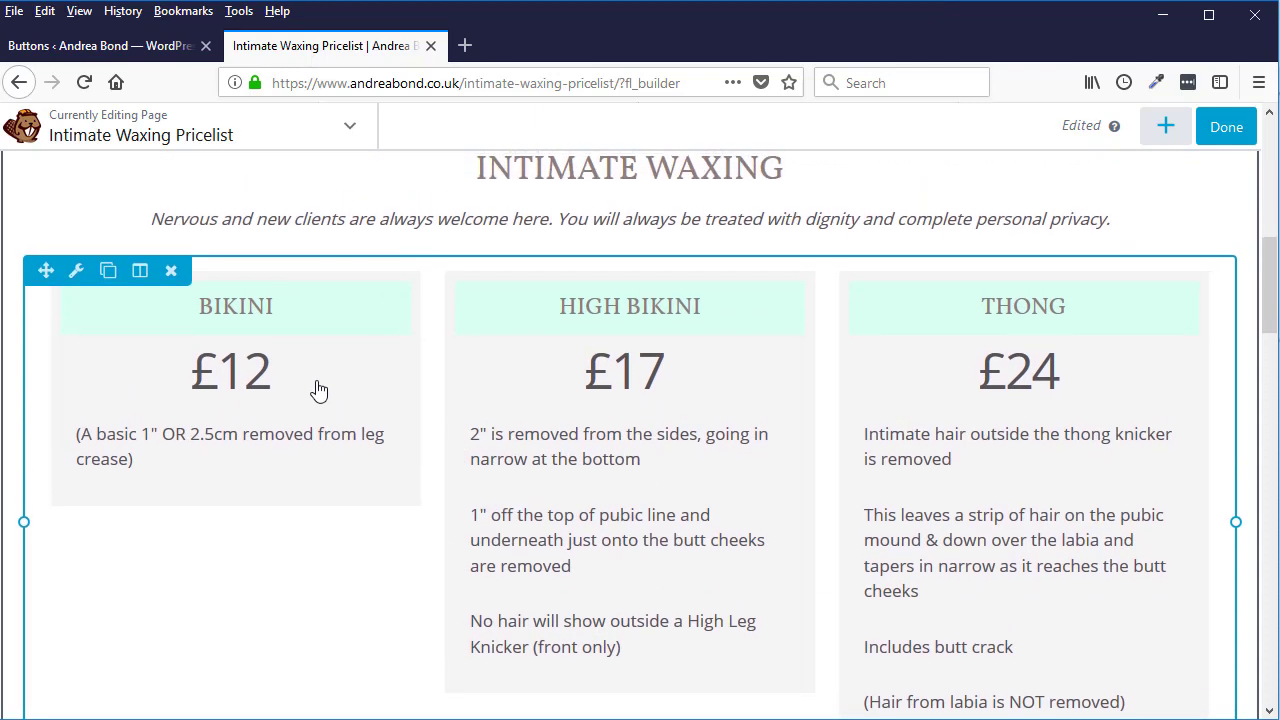
click(318, 390)
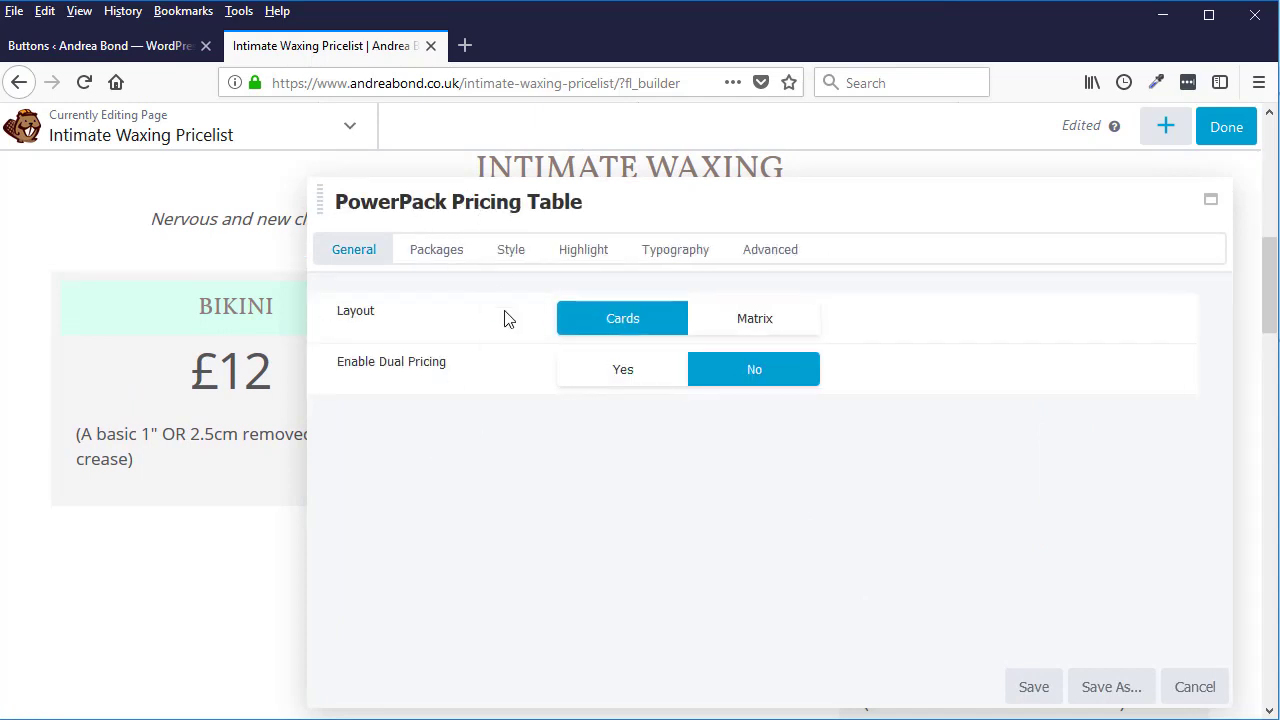
drag(593, 203, 437, 376)
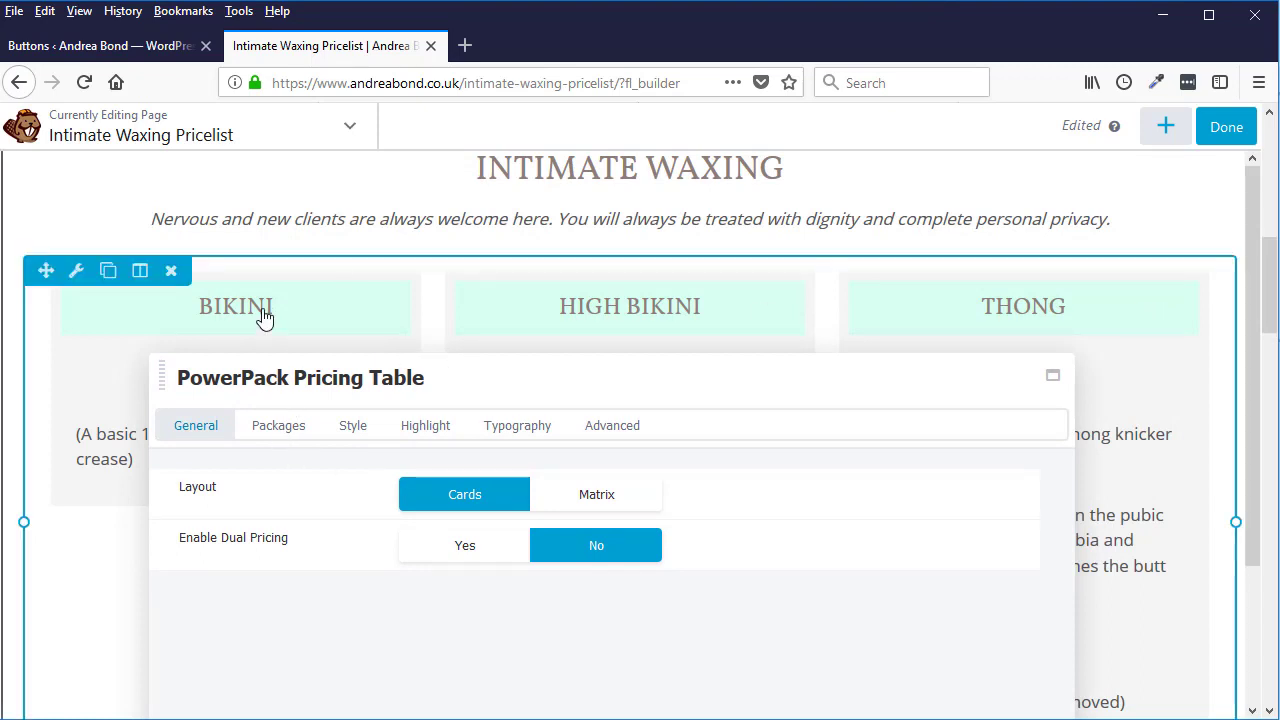
click(291, 435)
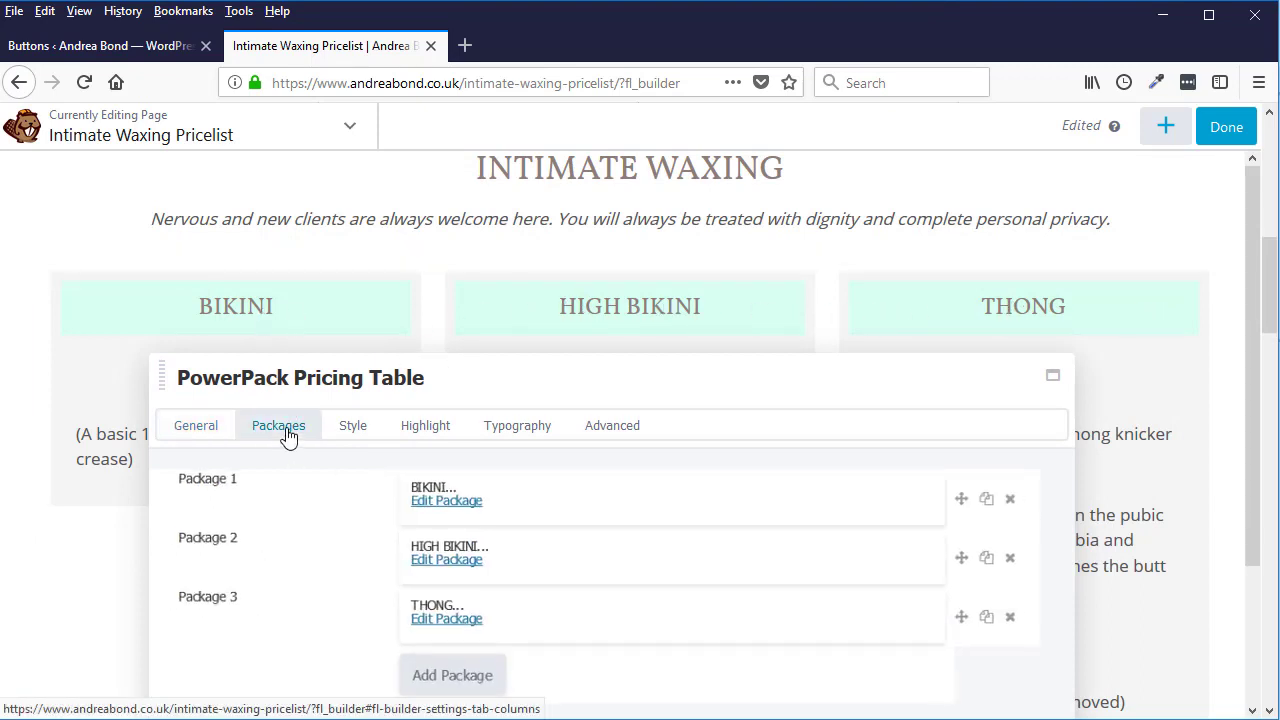
drag(555, 355, 544, 317)
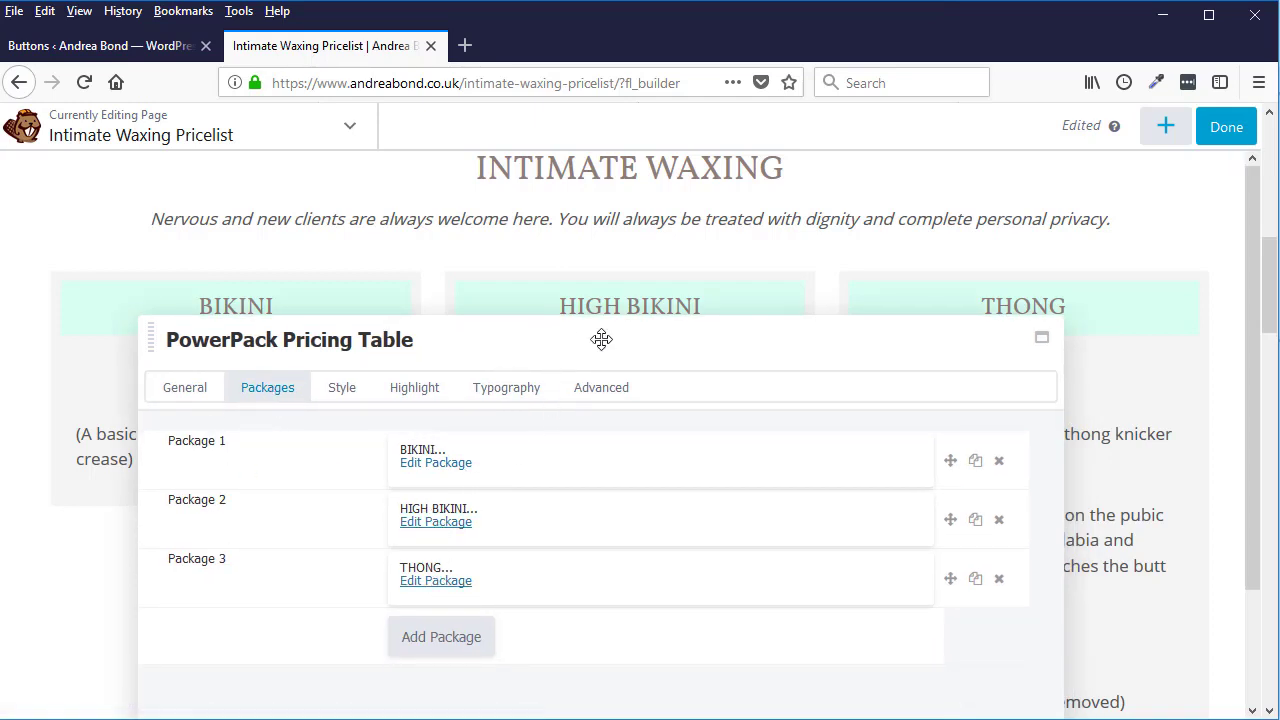
drag(603, 337, 749, 249)
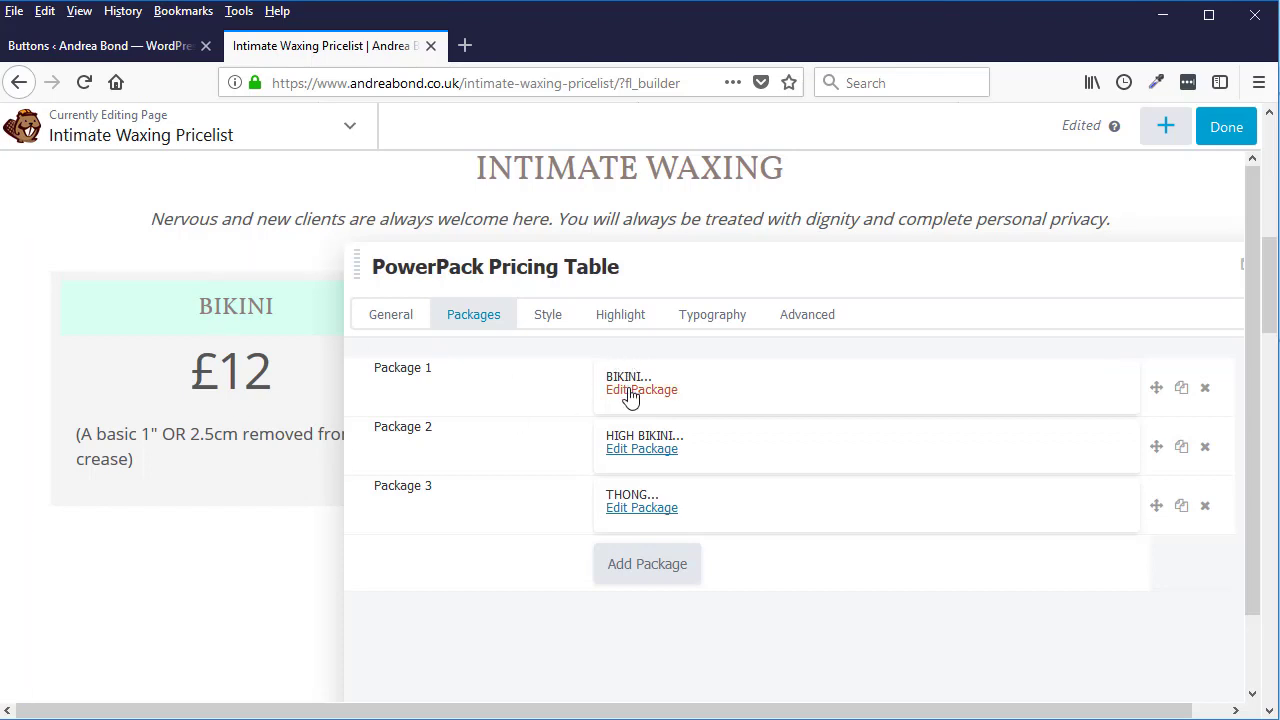
click(644, 392)
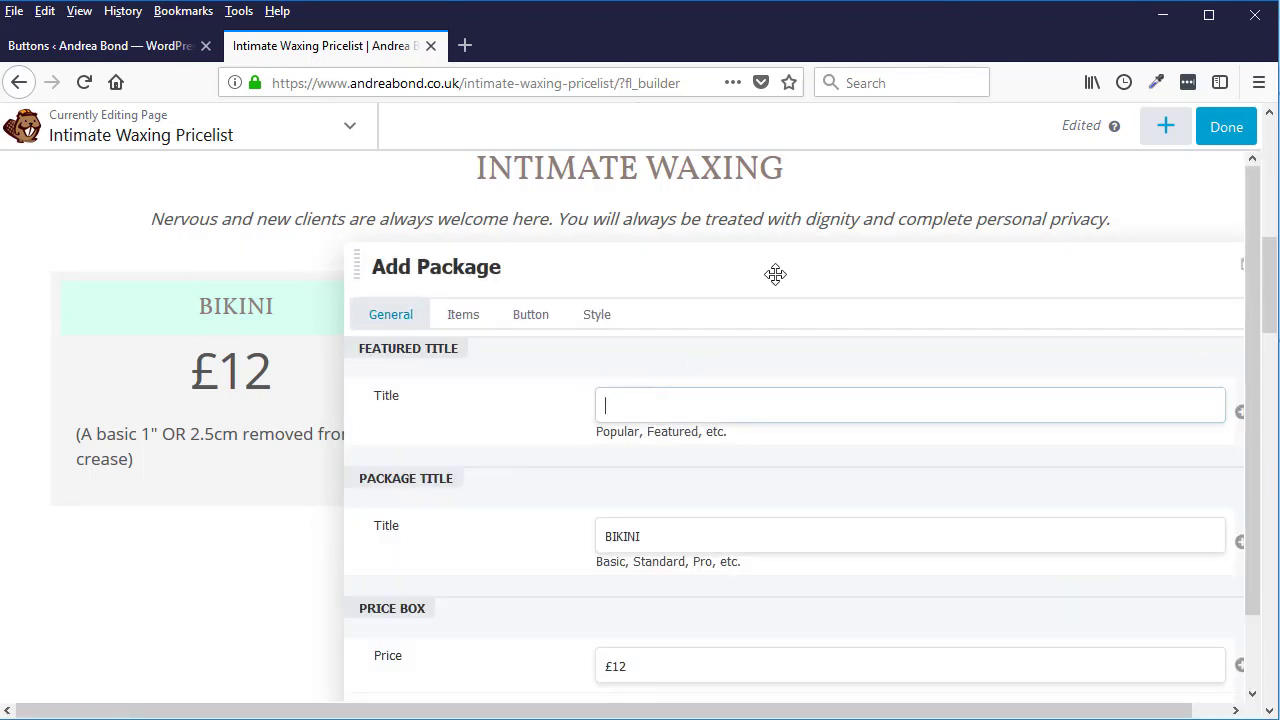
Step: Review the BIKINI package's title, price and item entries in its settings window
drag(771, 274, 752, 149)
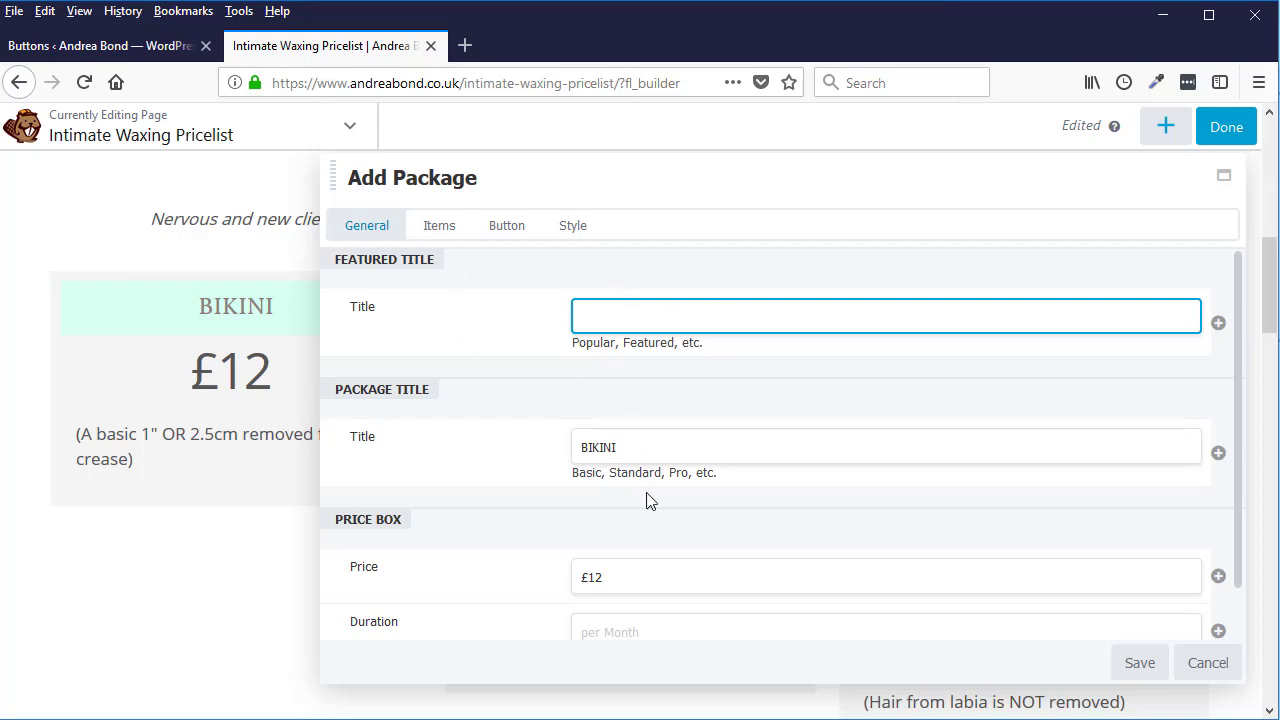
click(448, 233)
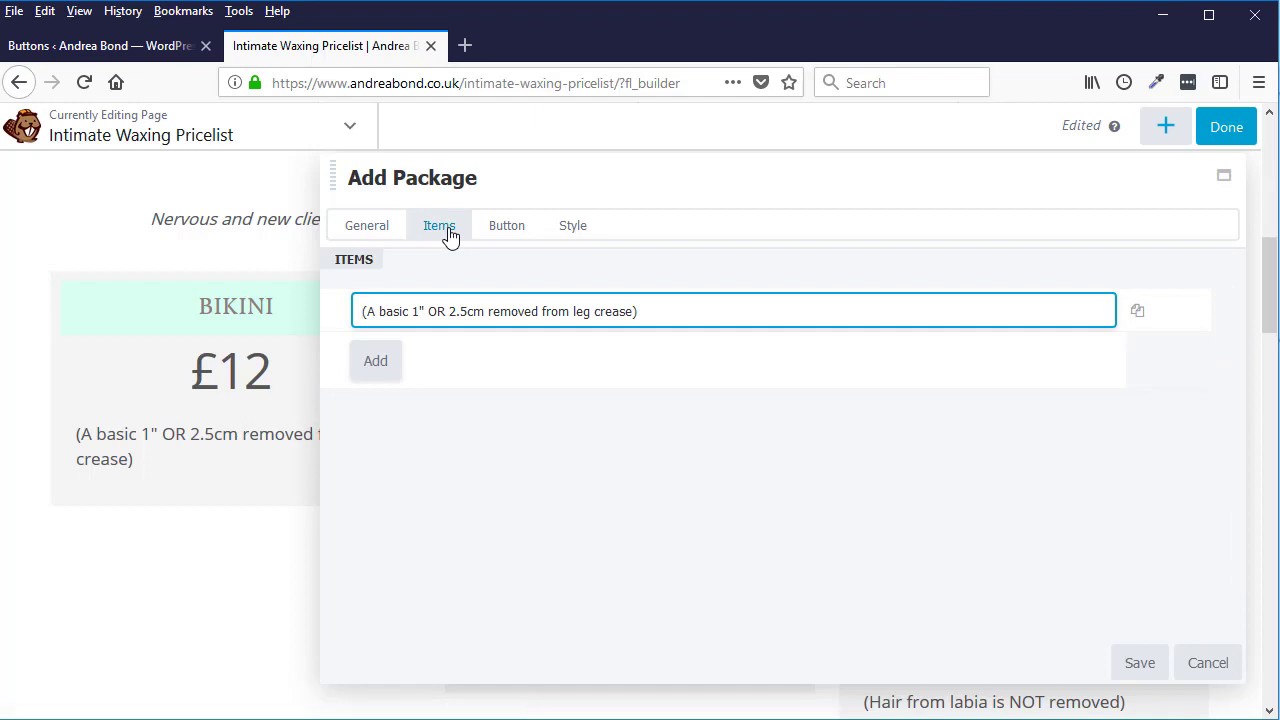
click(370, 228)
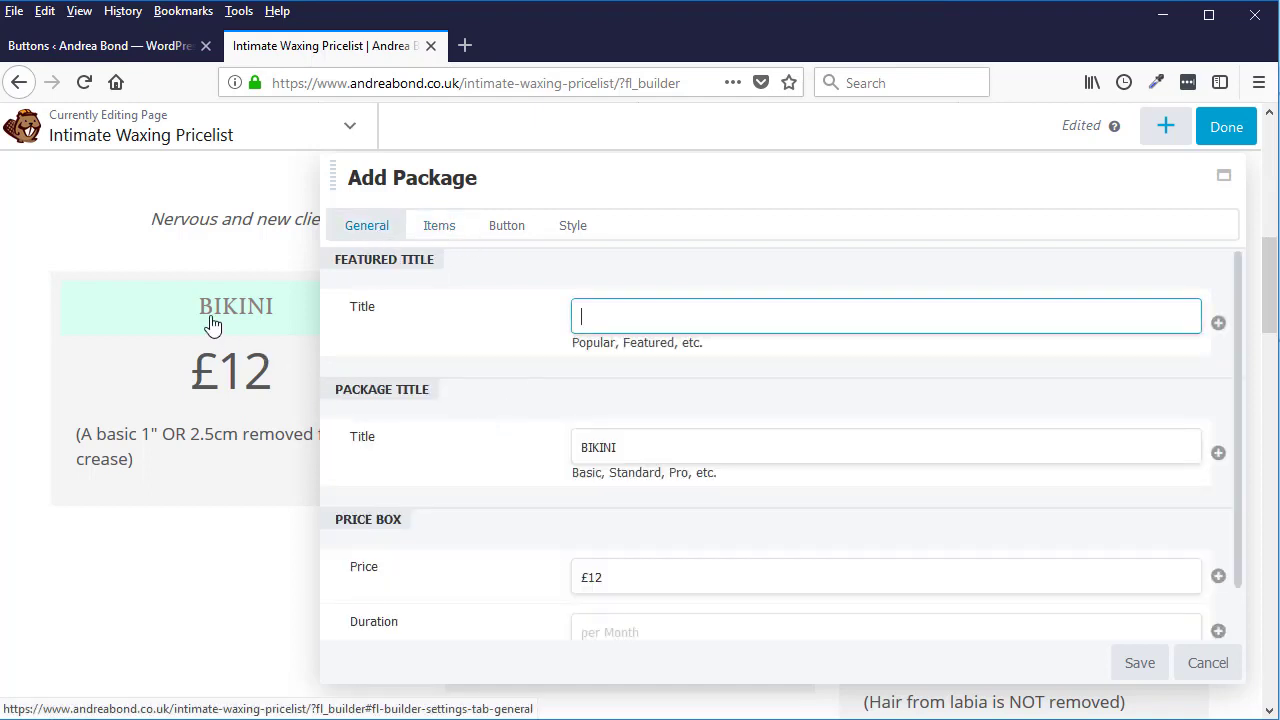
drag(624, 450, 354, 434)
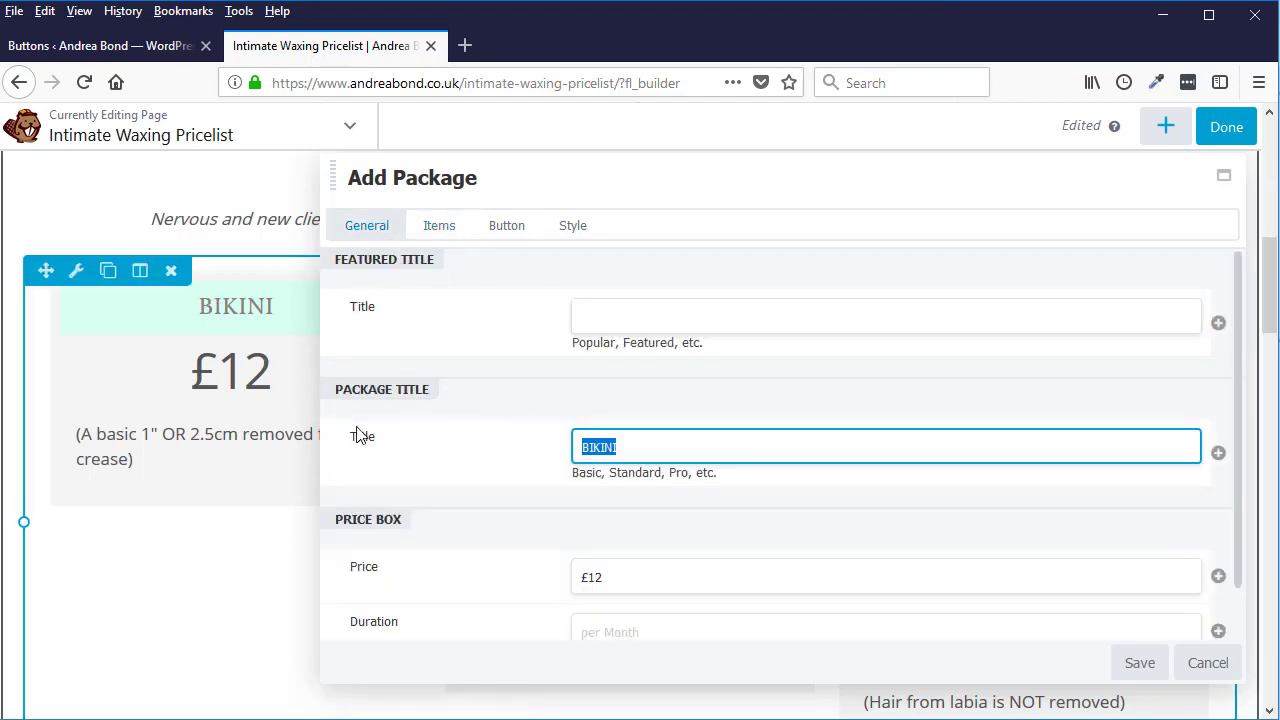
double_click(606, 577)
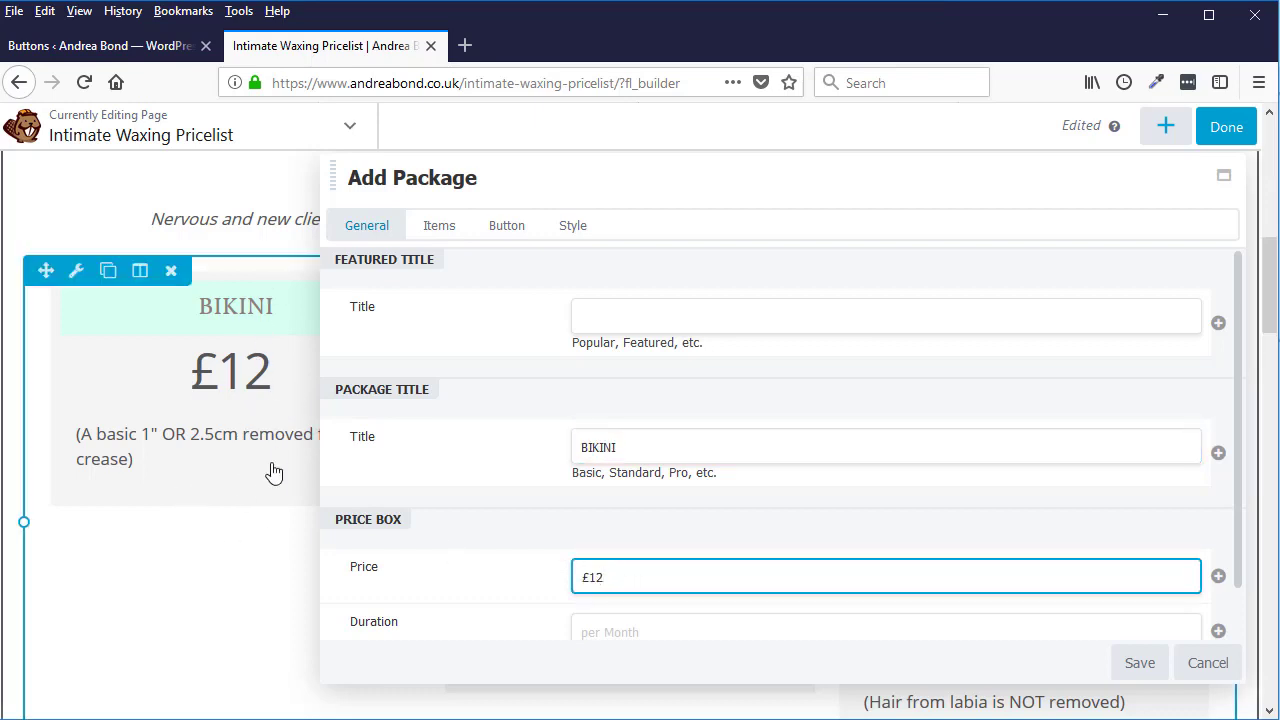
Step: Open the BIKINI package's item list and copy the "INTIMATE WAXING - BIKINI" shortcode from the PayPal buttons list
click(441, 229)
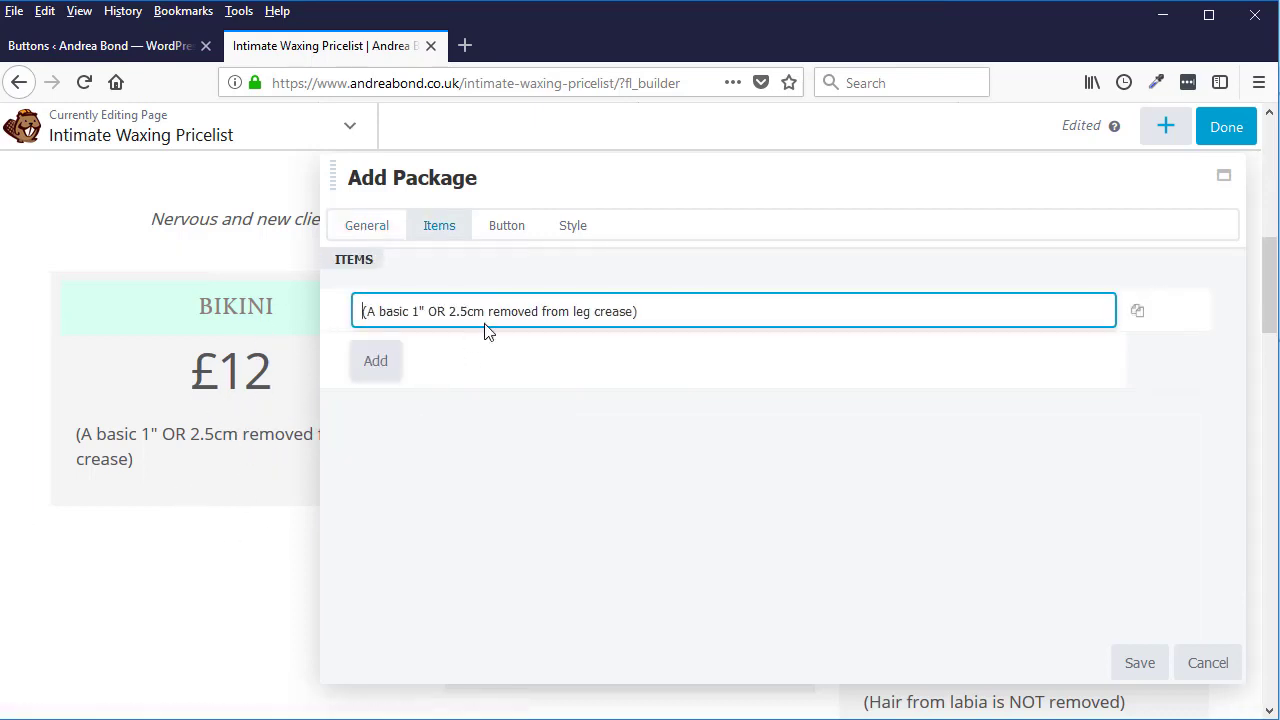
drag(527, 180, 569, 274)
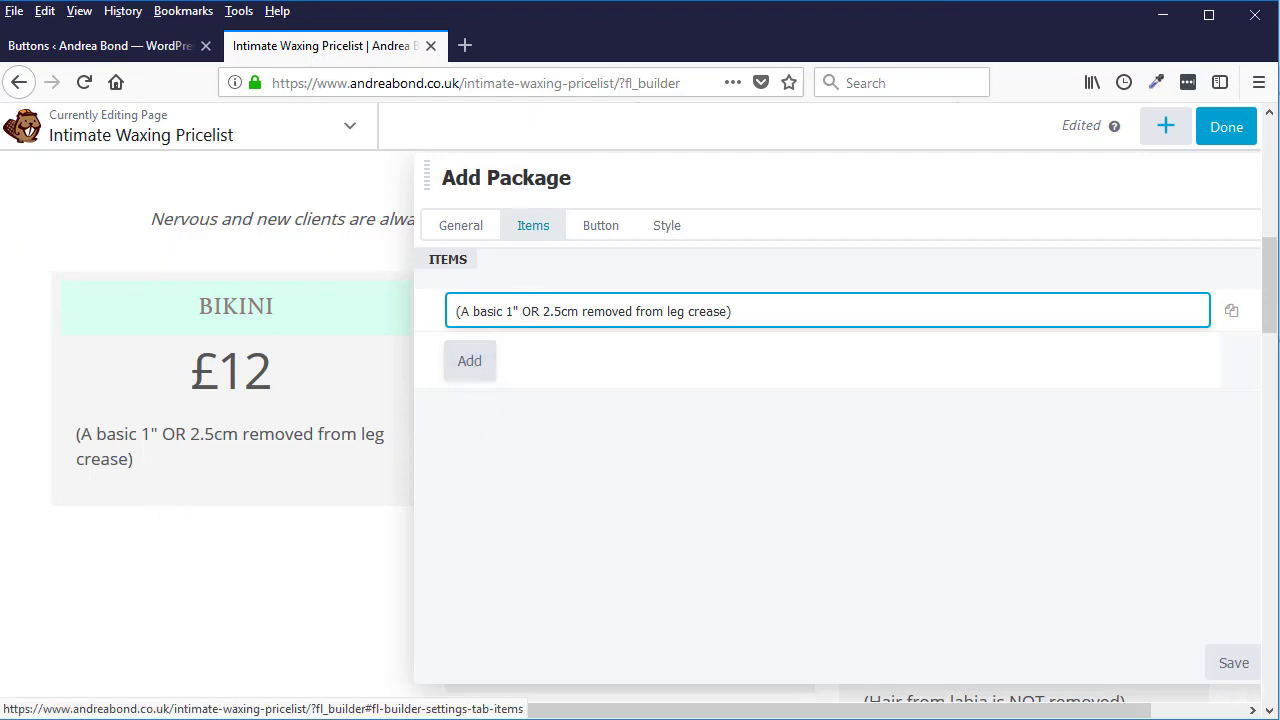
click(160, 46)
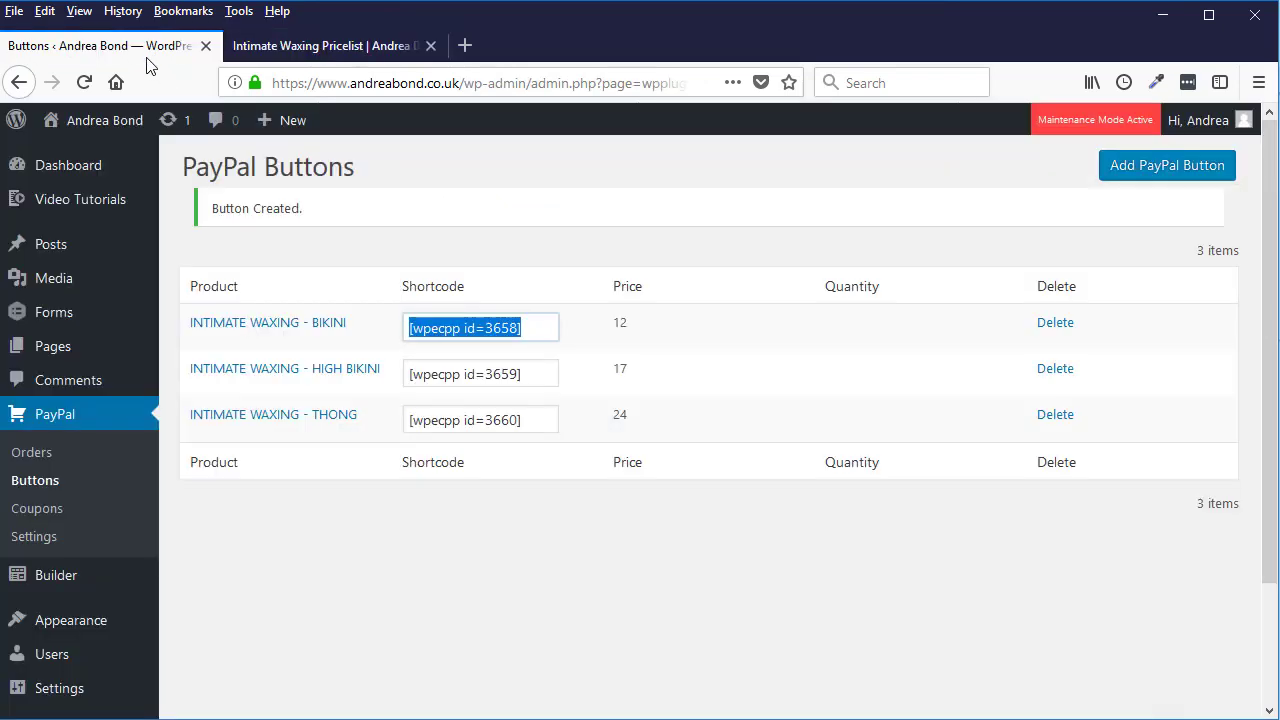
right_click(438, 327)
click(488, 392)
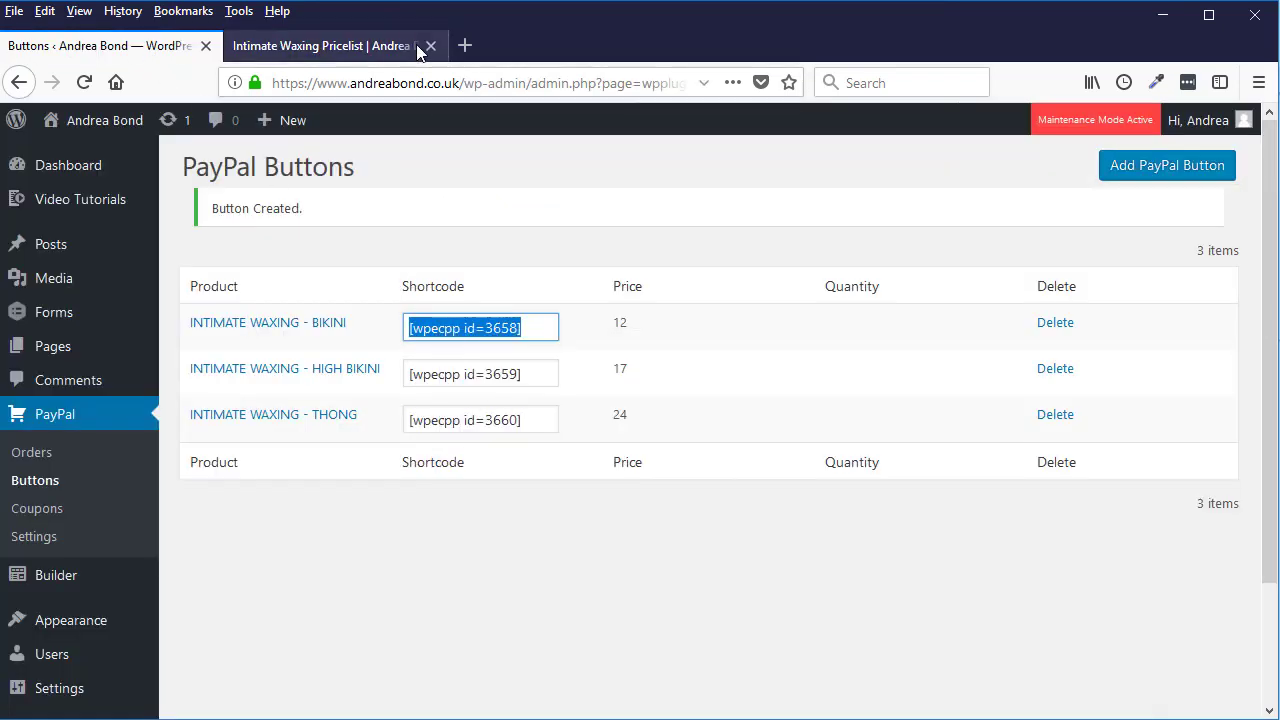
Step: Add [wpecpp id=3658] as a new item of the BIKINI package, and save the package and the pricing table
click(310, 46)
click(467, 363)
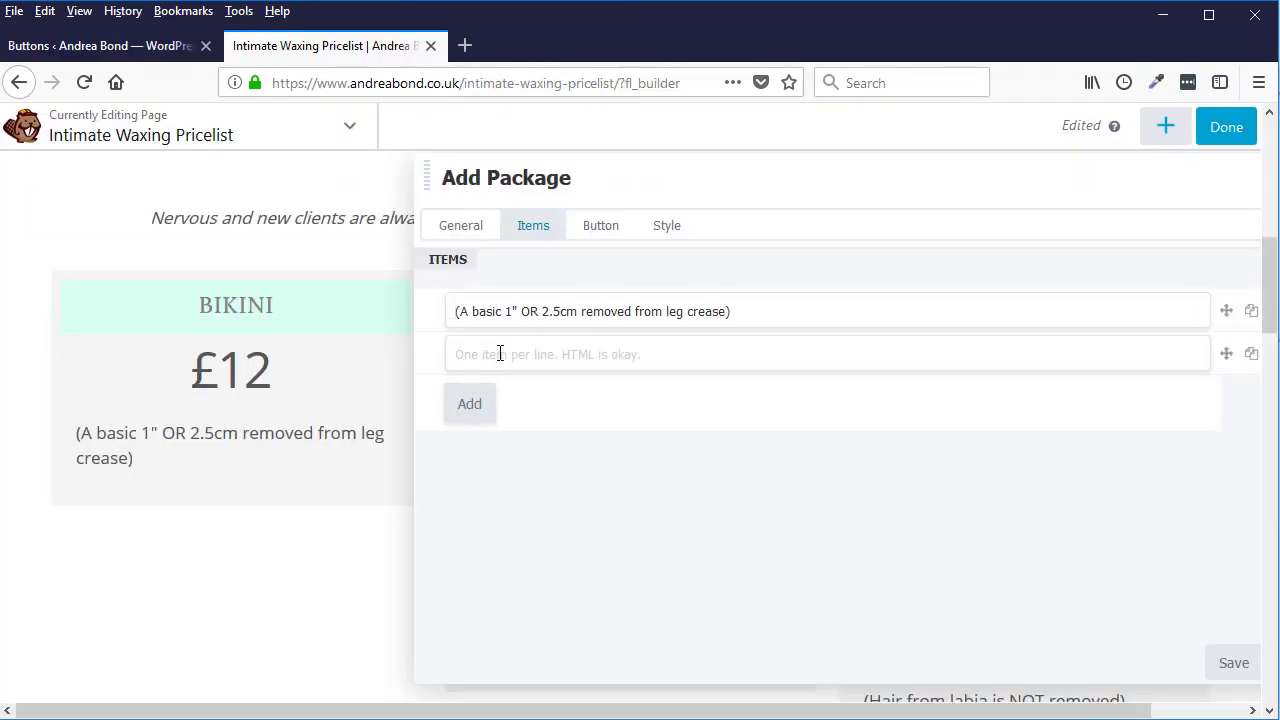
click(500, 354)
key(ctrl+v)
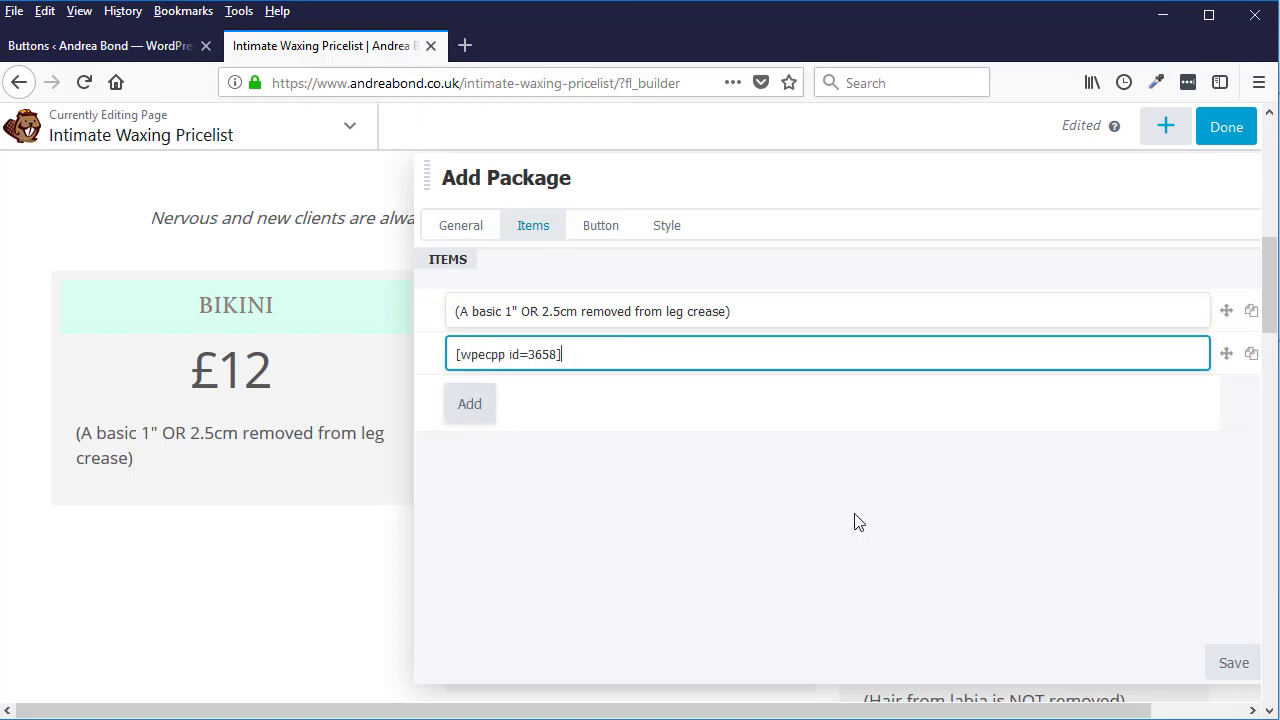
drag(944, 187, 660, 150)
click(929, 665)
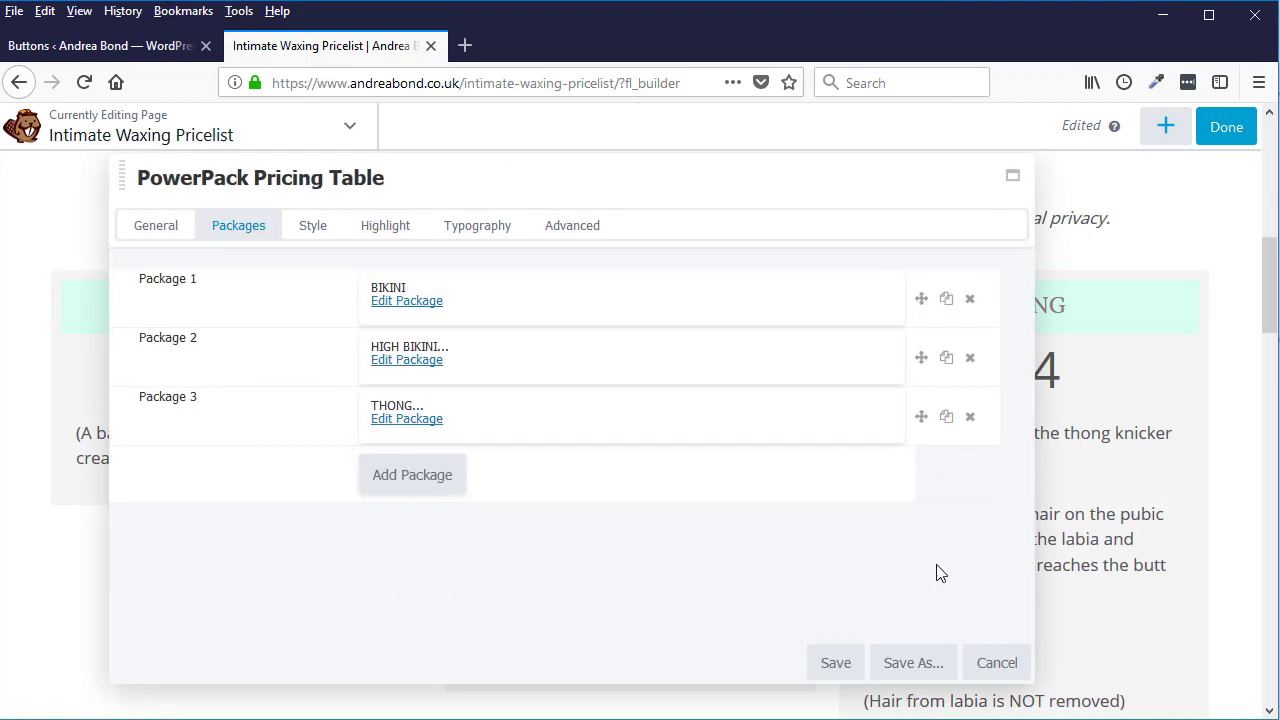
click(835, 663)
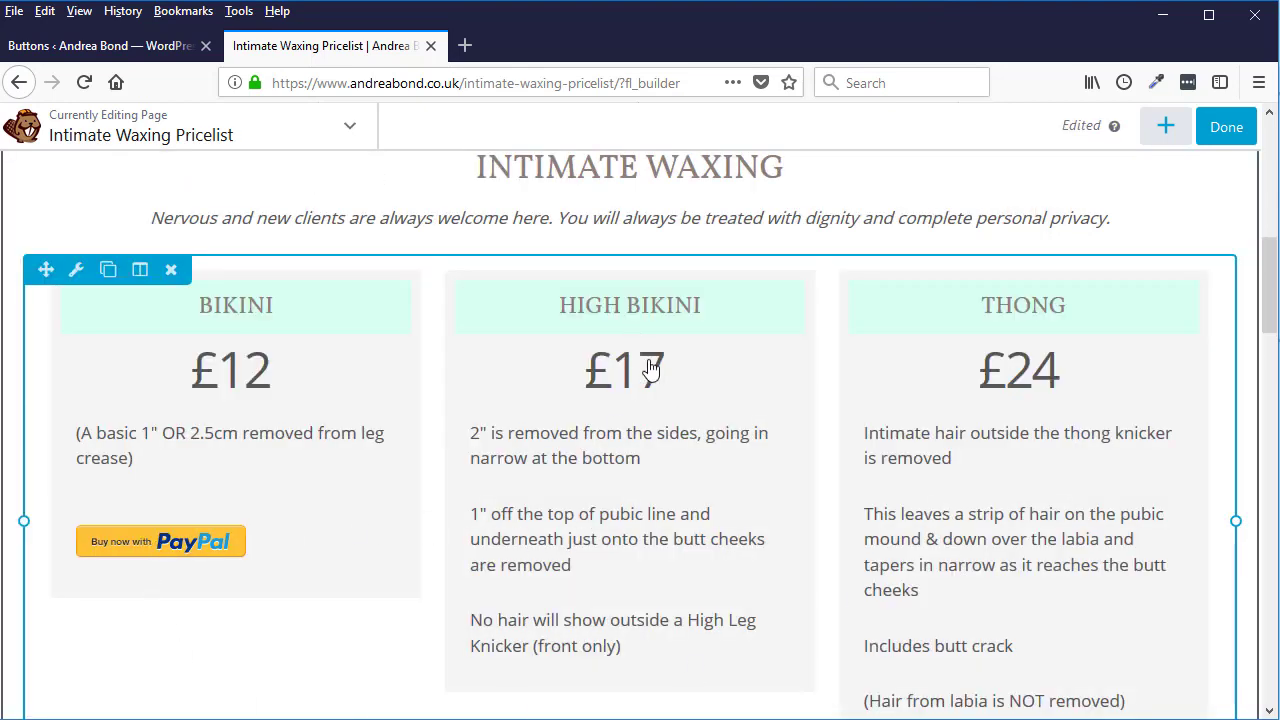
Step: Copy the shortcode of the "INTIMATE WAXING - HIGH BIKINI" button from the PayPal buttons list
scroll(754, 480, down, 1)
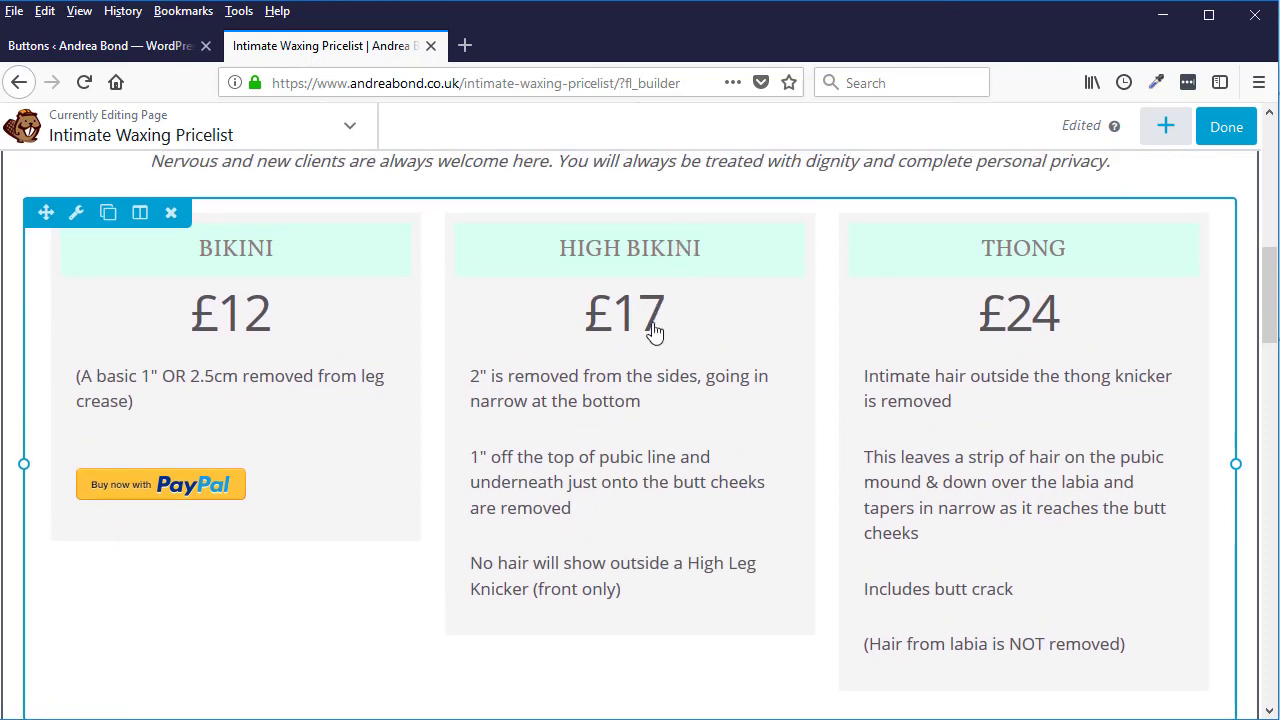
click(110, 46)
drag(530, 383, 405, 375)
right_click(448, 376)
click(497, 439)
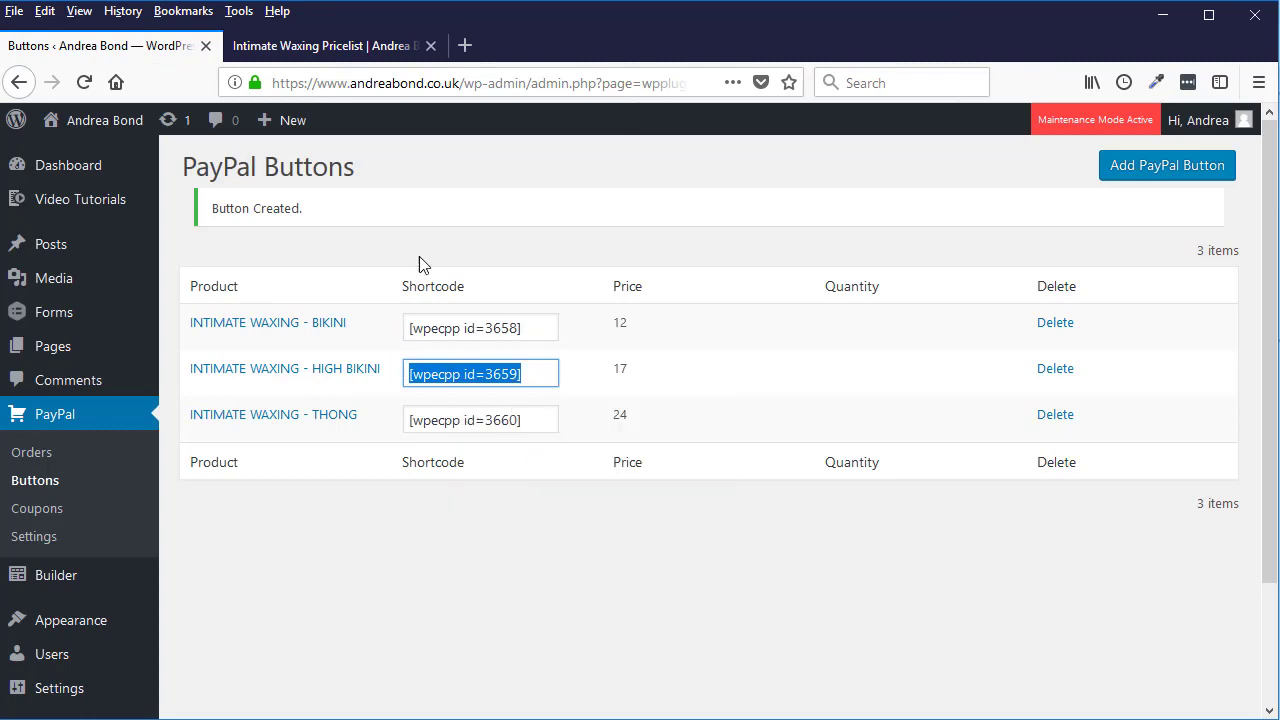
Step: Add [wpecpp id=3659] as a new last item of the pricing table's HIGH BIKINI package and save the package
click(277, 46)
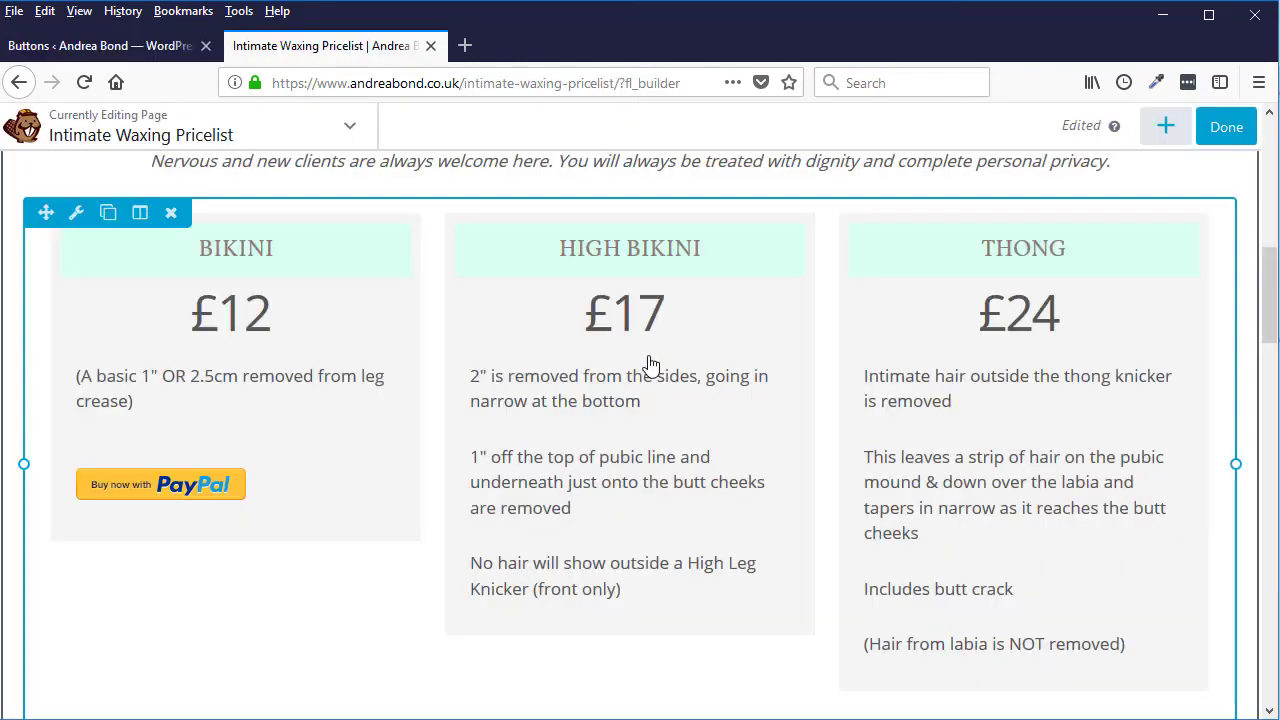
click(648, 363)
click(240, 228)
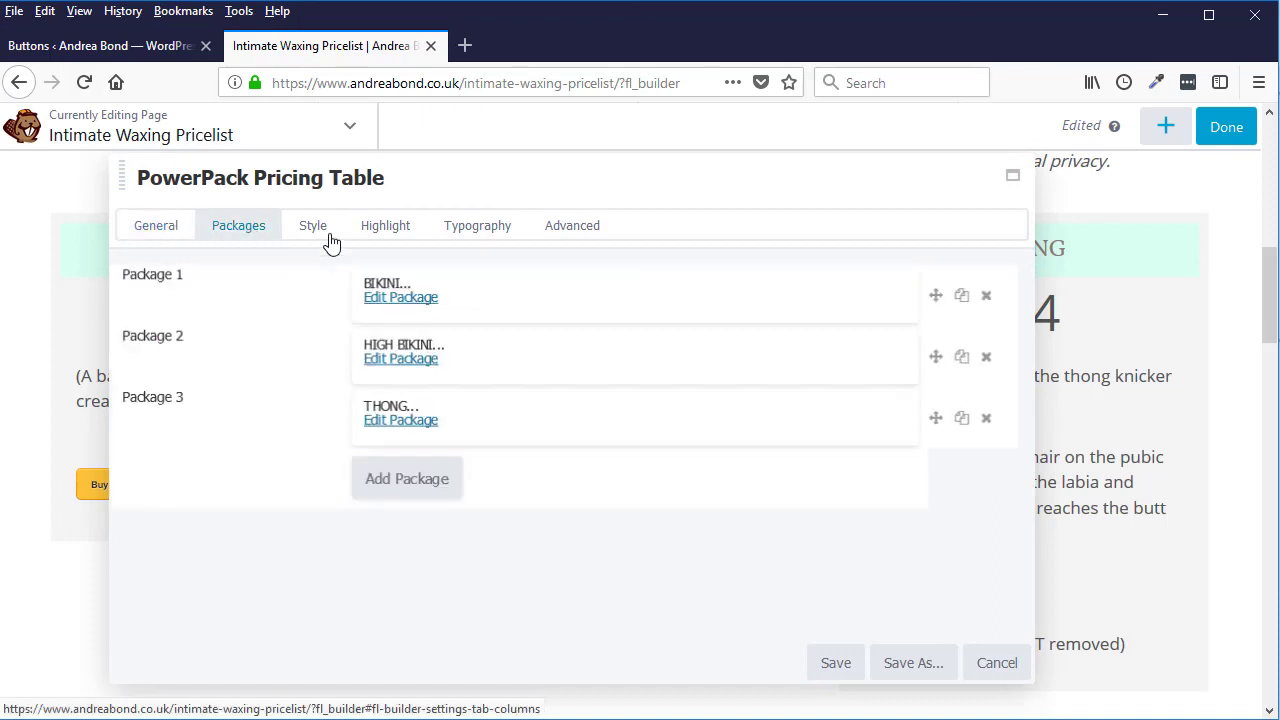
click(412, 360)
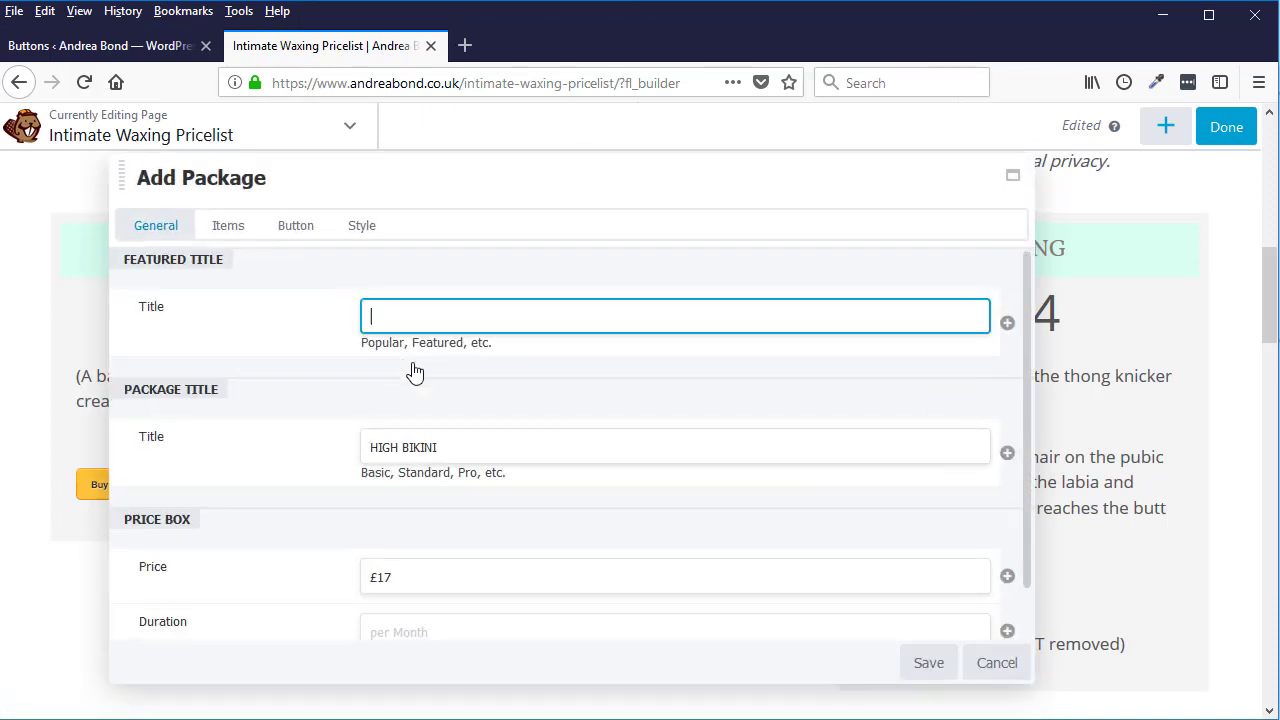
click(228, 226)
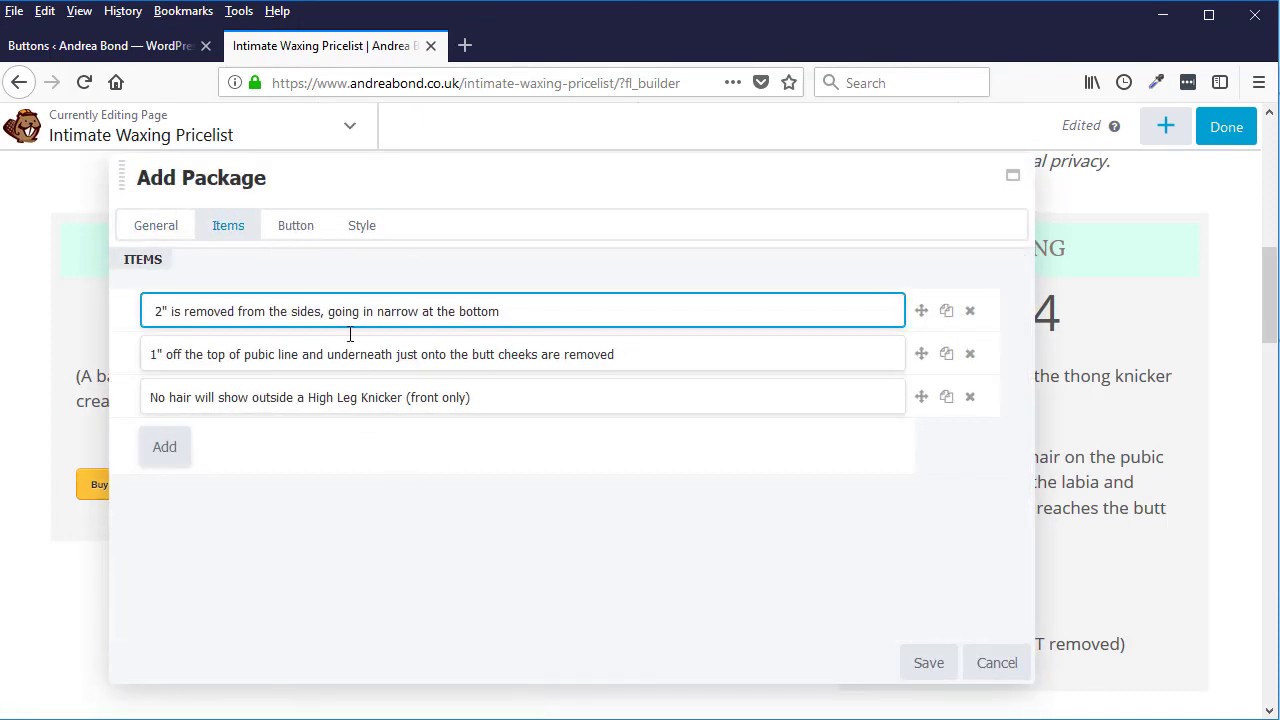
drag(399, 170, 409, 609)
drag(526, 609, 543, 183)
click(188, 455)
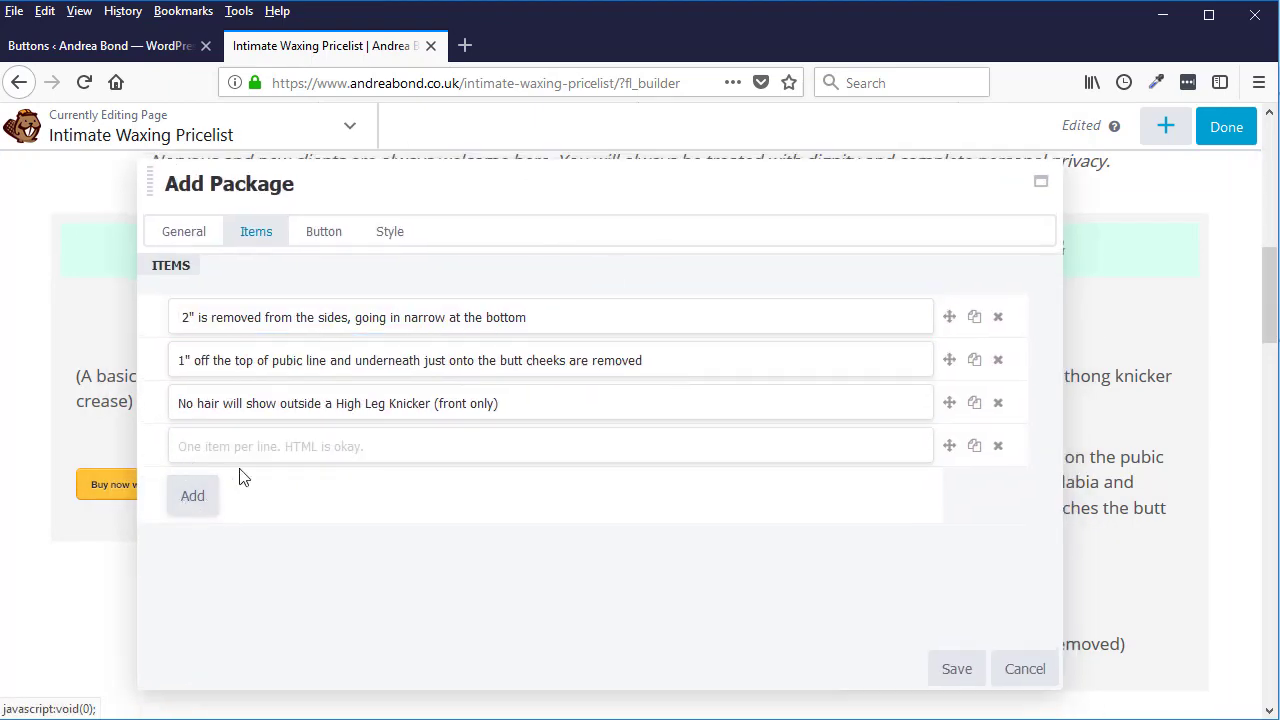
click(251, 446)
key(ctrl+v)
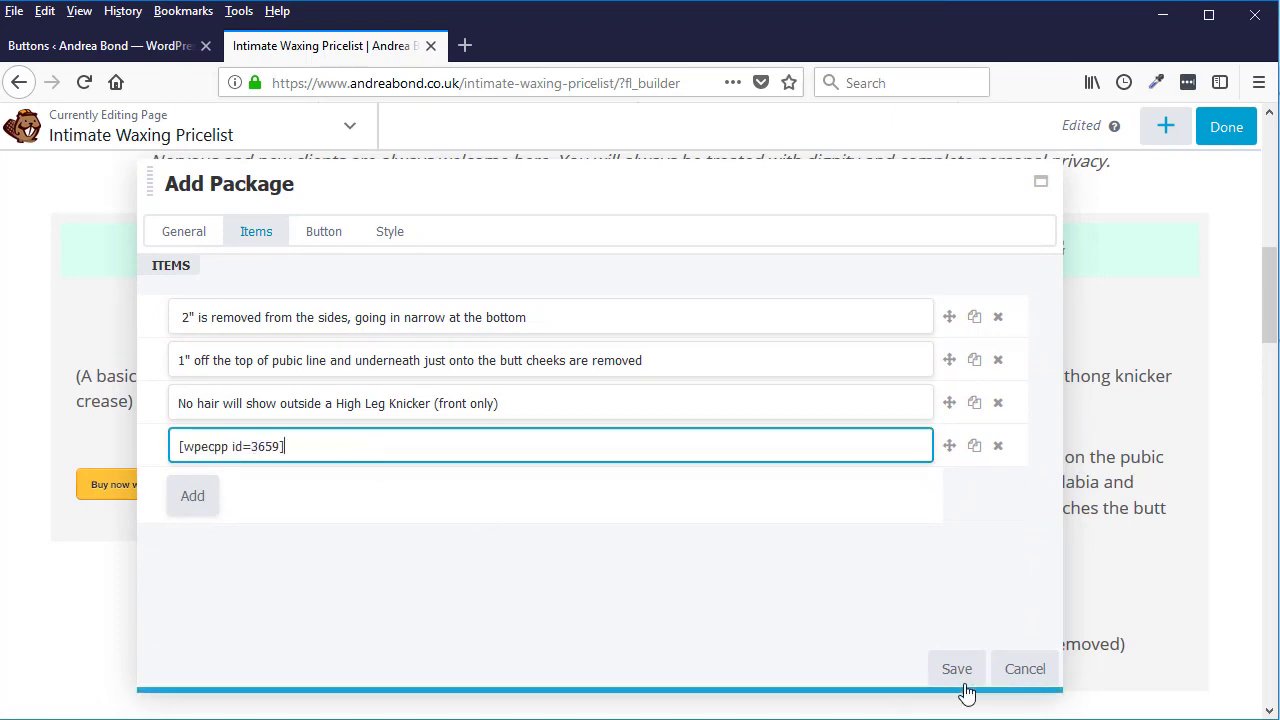
click(964, 677)
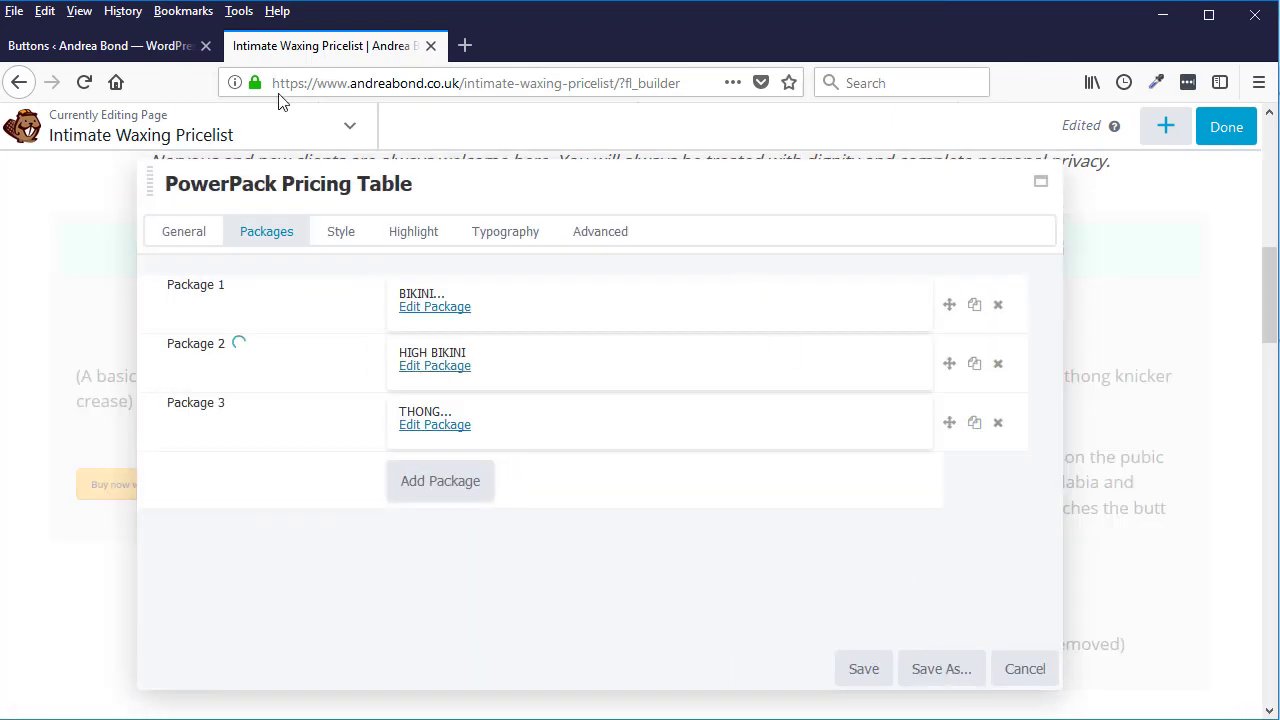
Step: Copy the shortcode of the "INTIMATE WAXING - THONG" button from the PayPal buttons list
click(122, 46)
click(538, 418)
key(ctrl+c)
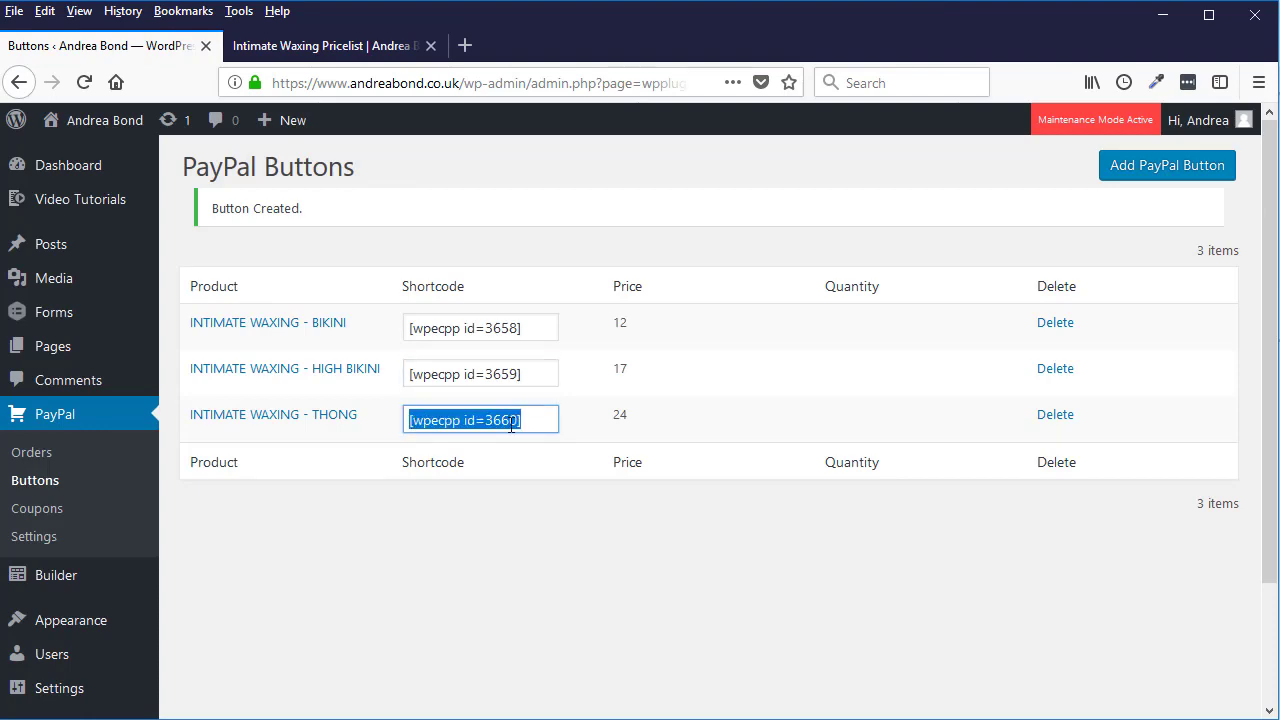
Step: Add [wpecpp id=3660] as a new last item of the THONG package, and save the package and the pricing table
click(344, 46)
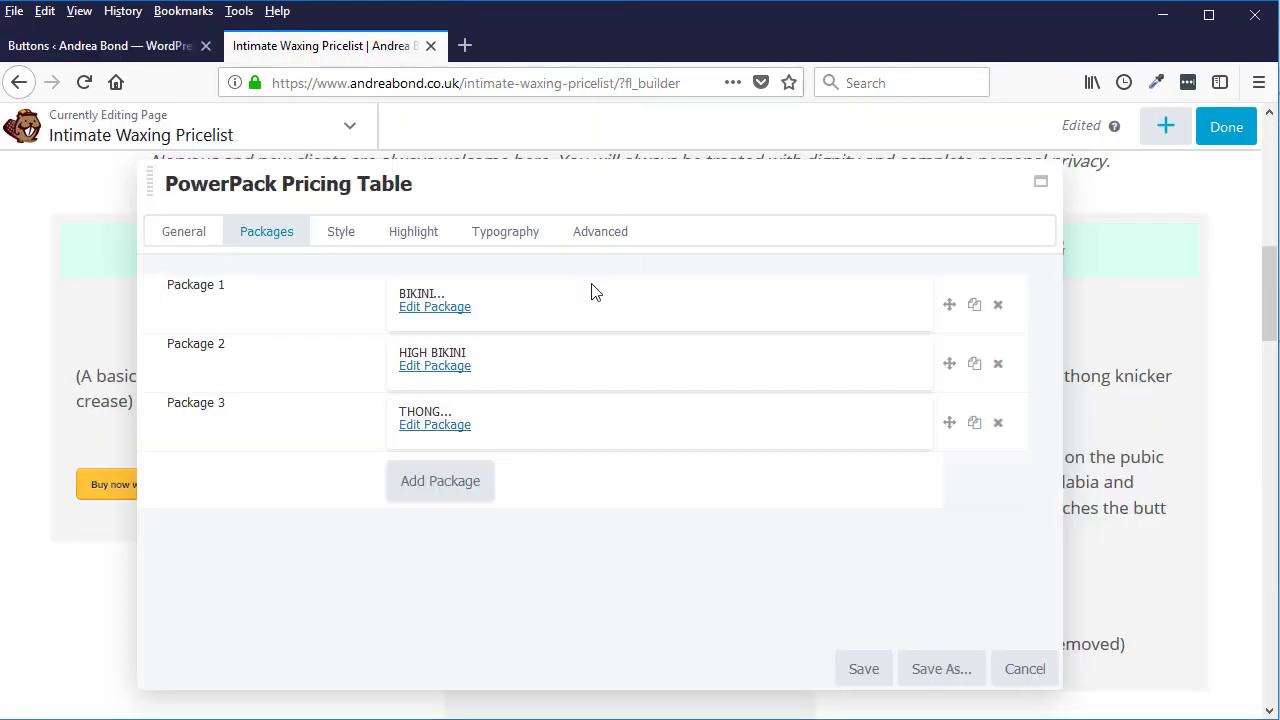
click(449, 428)
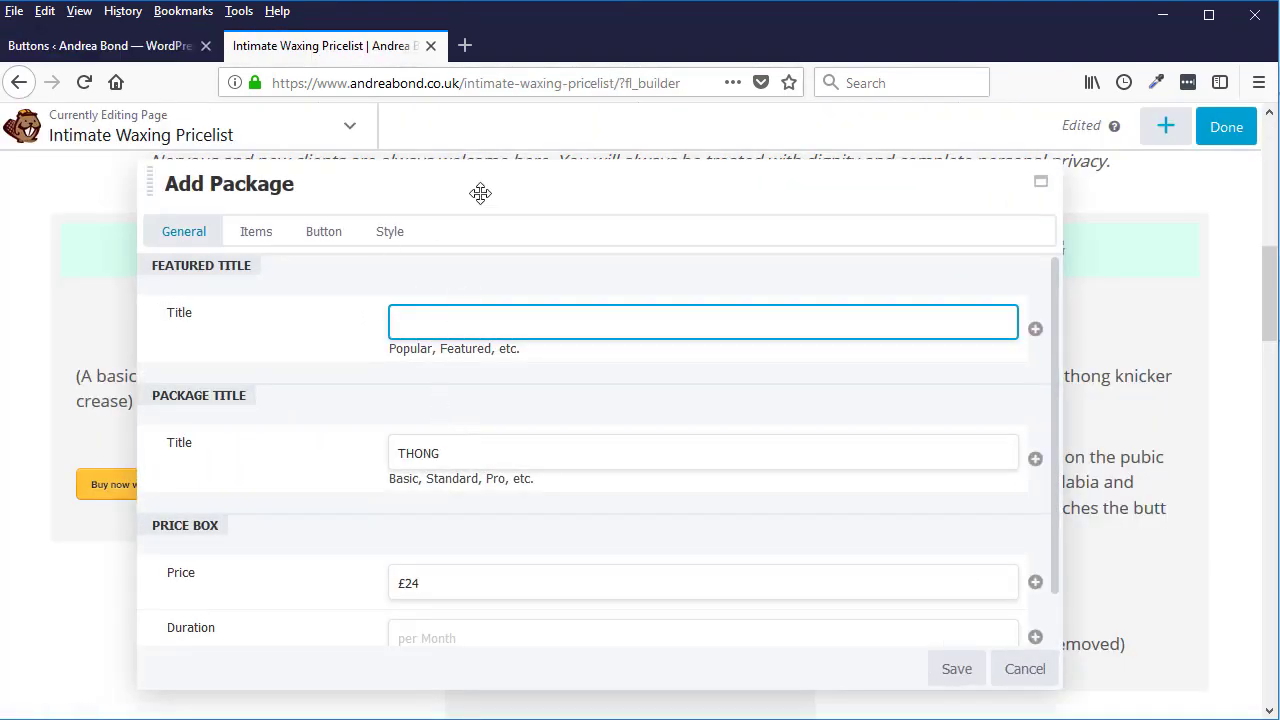
mouse_move(508, 171)
mouse_down()
mouse_move(508, 151)
mouse_move(505, 190)
mouse_up()
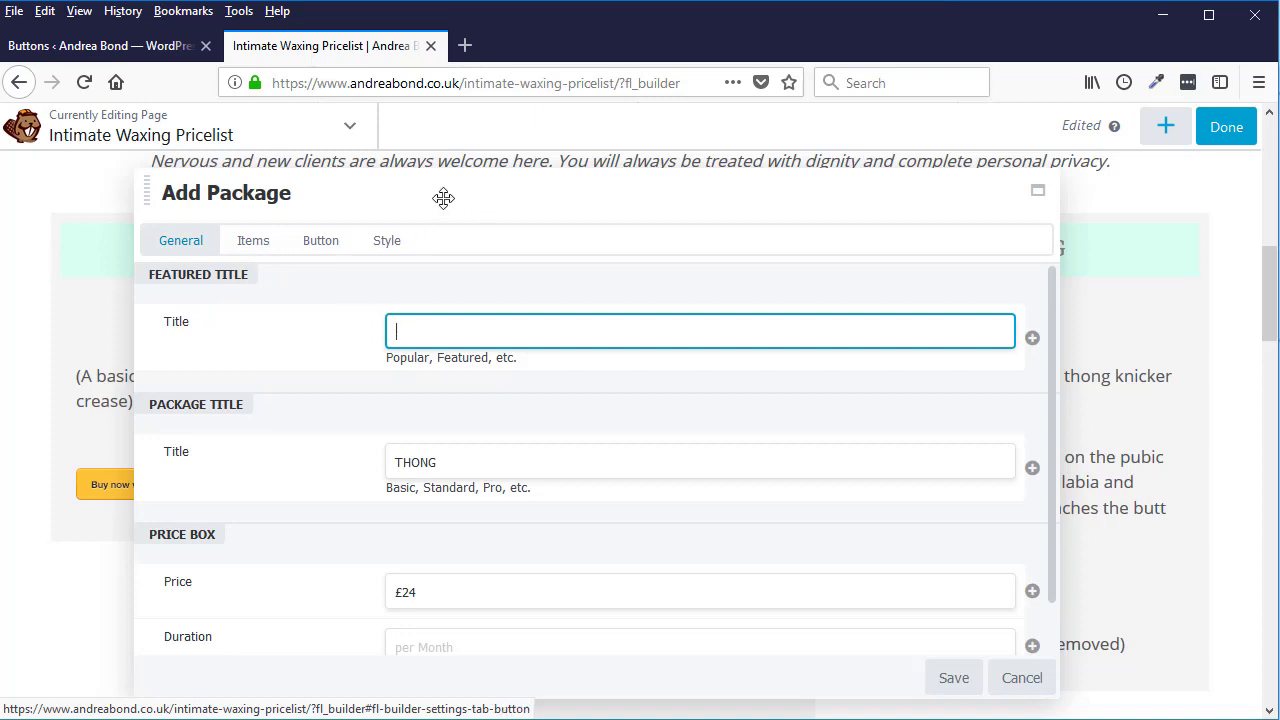
drag(484, 208, 484, 214)
click(257, 250)
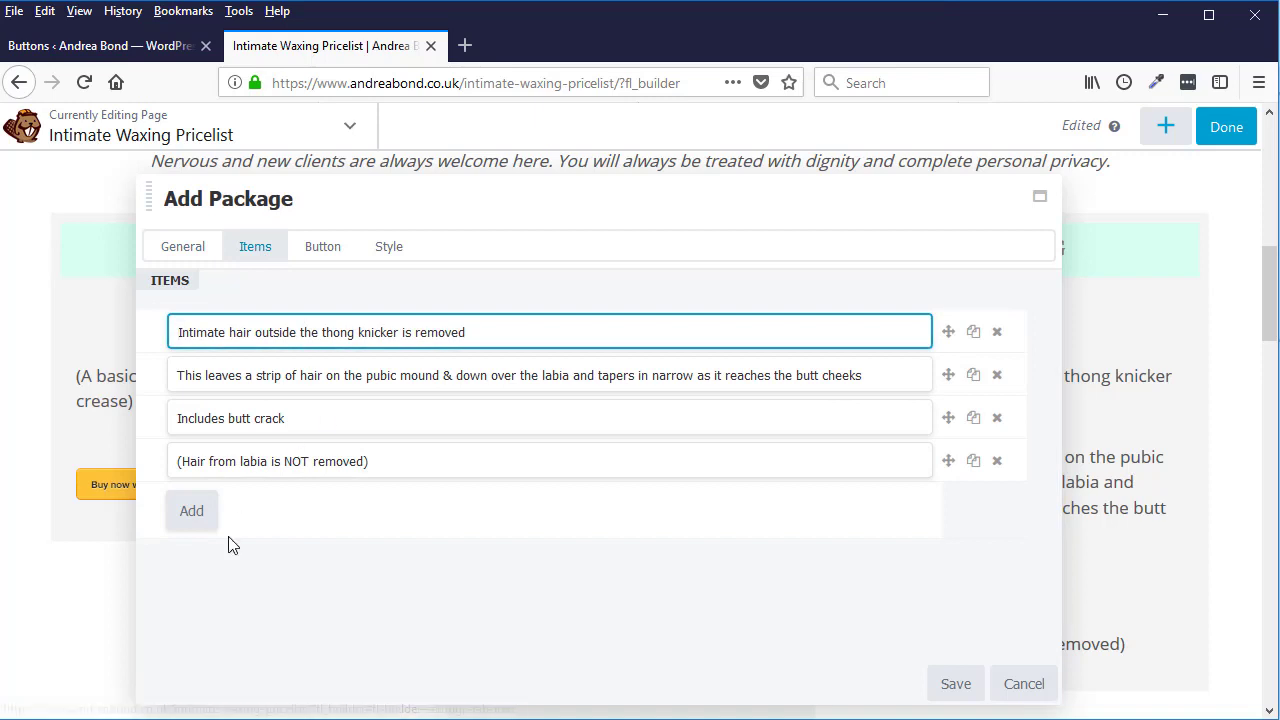
click(197, 524)
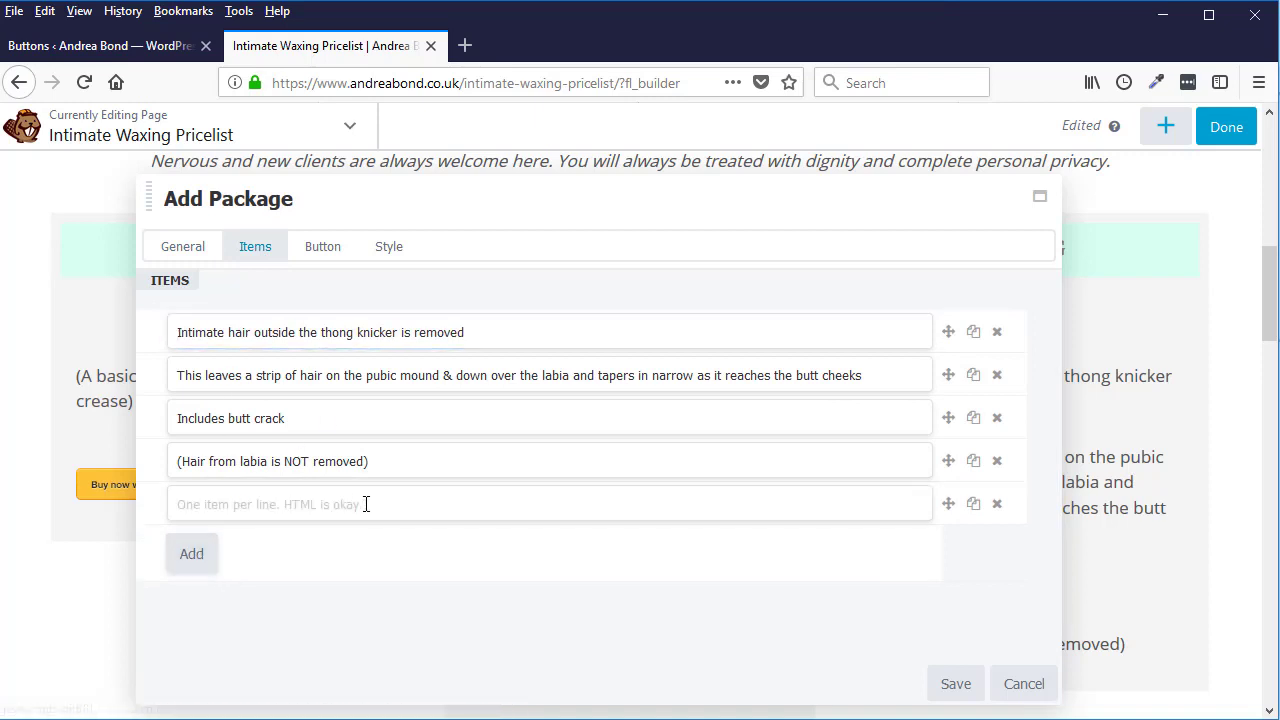
click(345, 507)
key(ctrl+v)
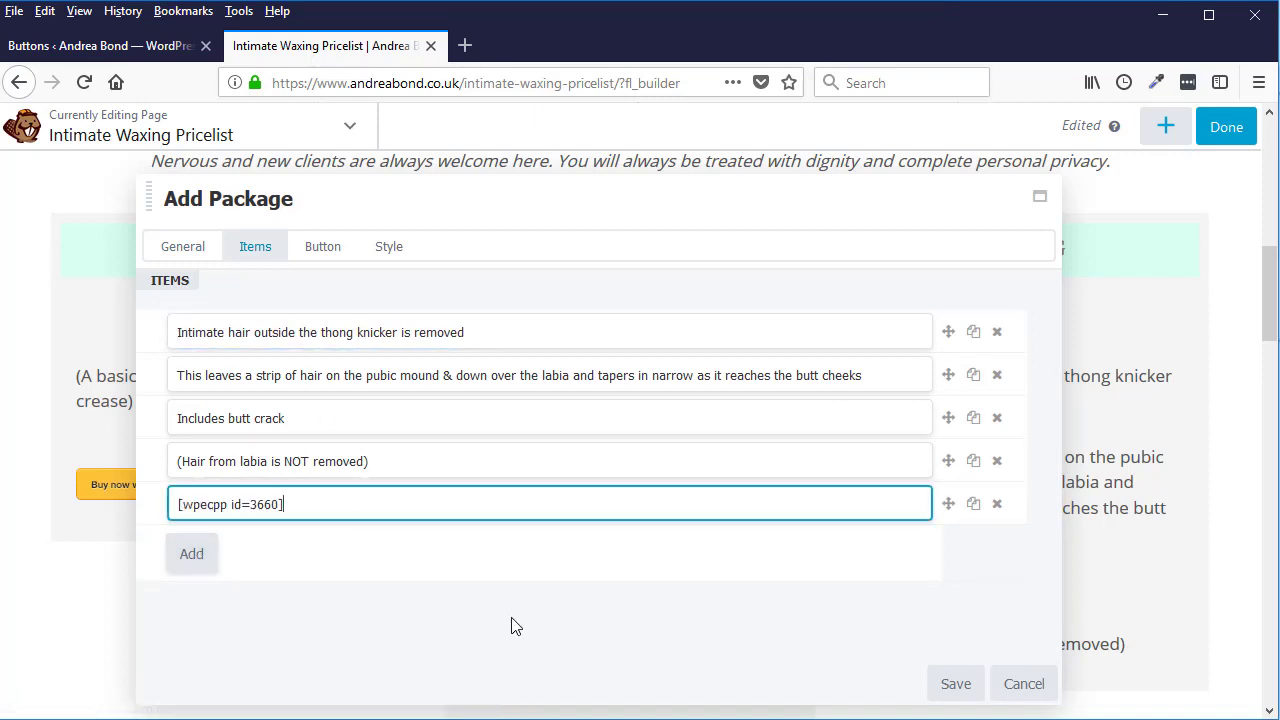
click(955, 684)
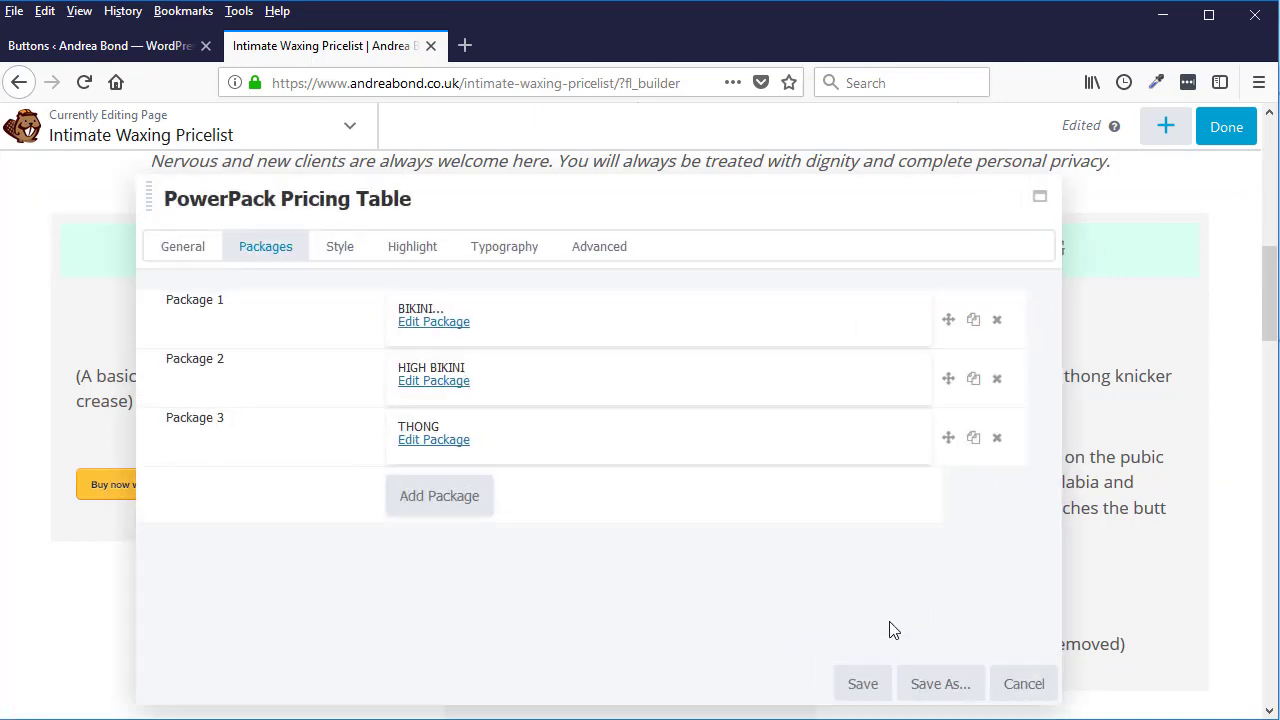
click(866, 683)
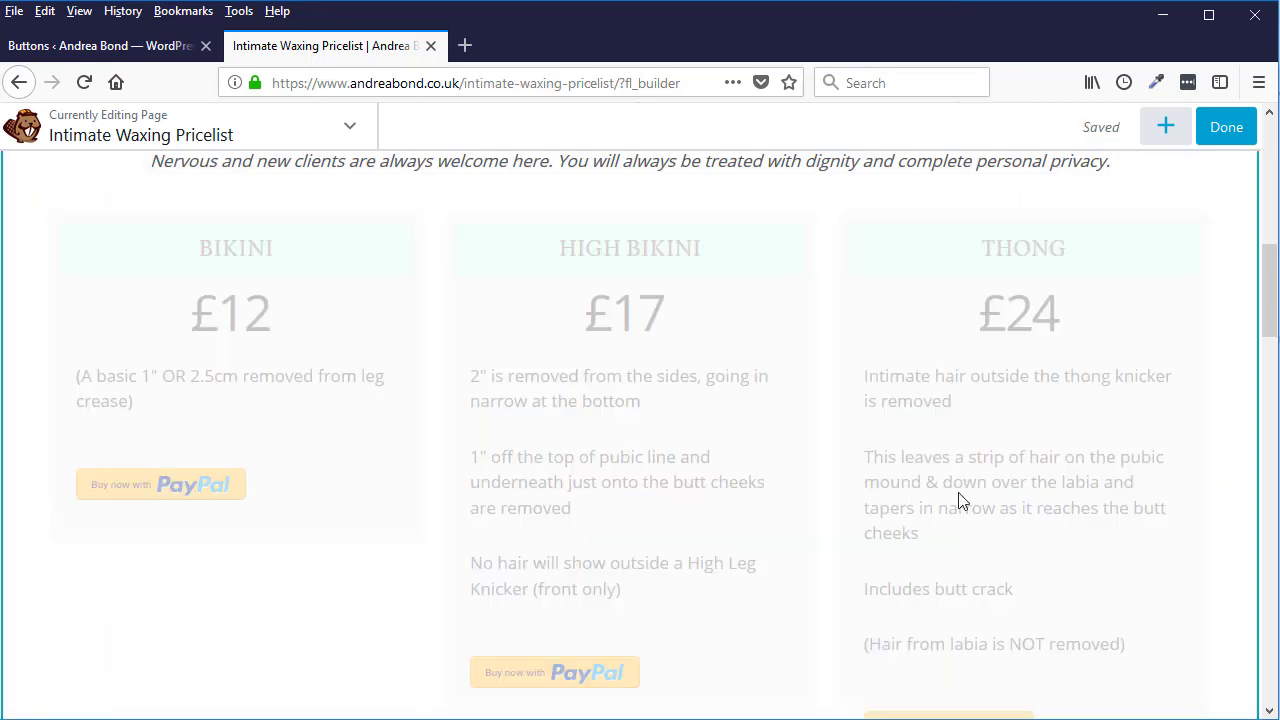
Step: Check the PayPal buttons in the three pricing cards and publish the Intimate Waxing Pricelist page
drag(1270, 278, 1270, 311)
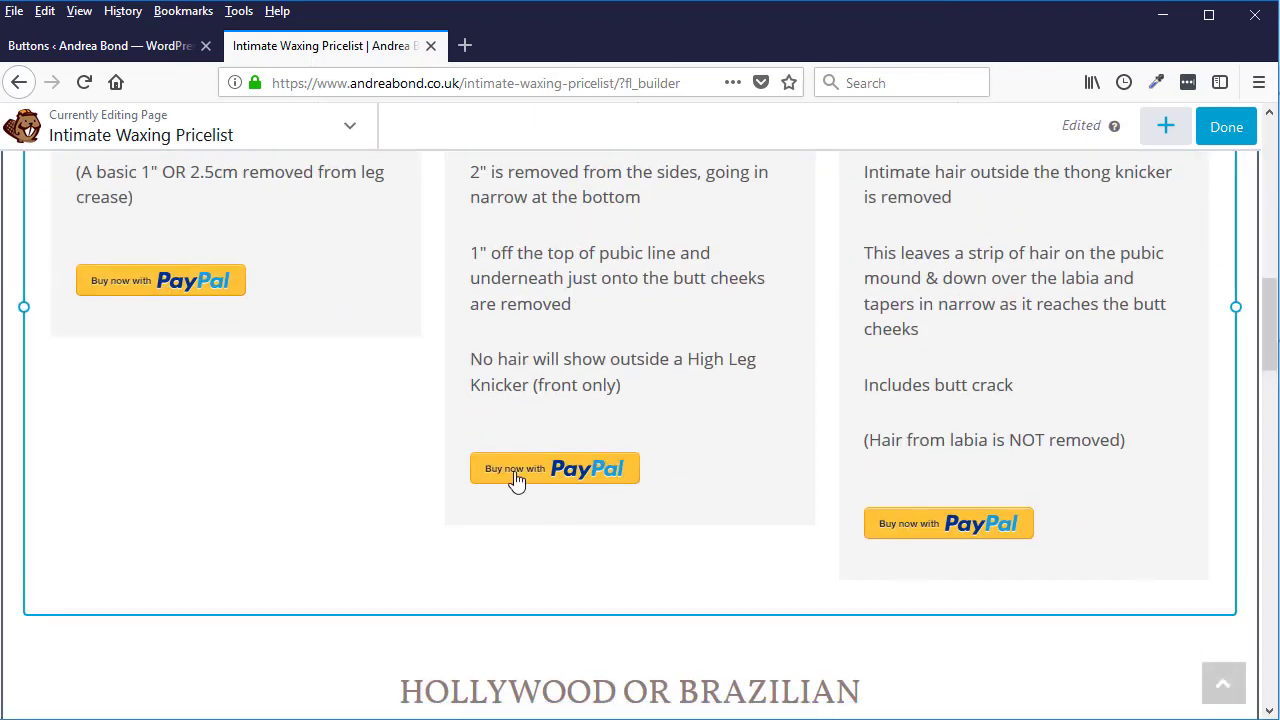
drag(1265, 370, 1274, 310)
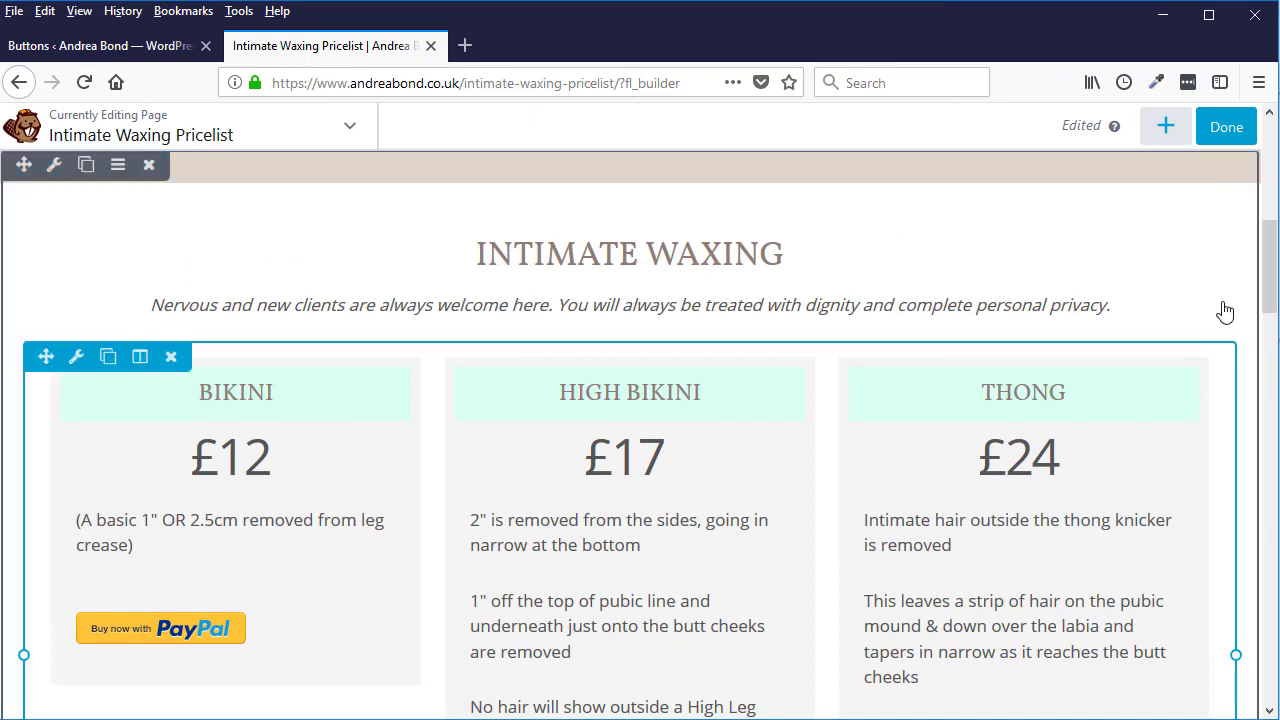
click(1233, 140)
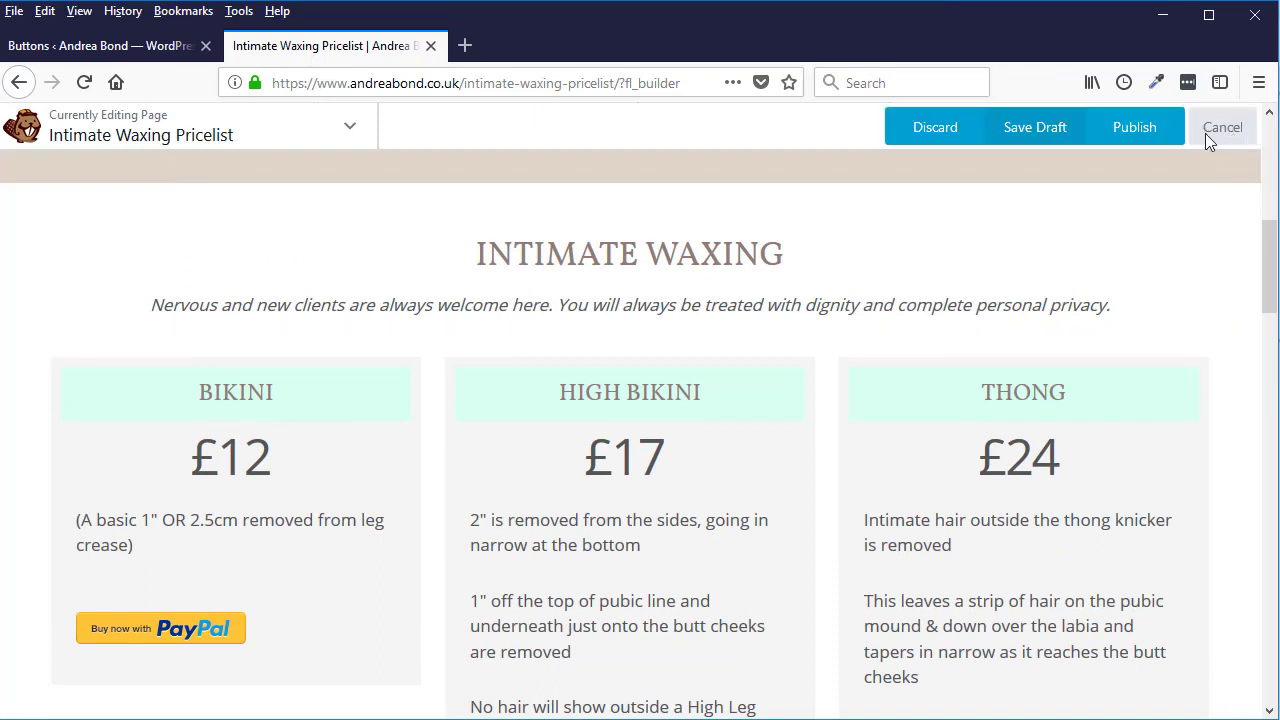
click(1134, 137)
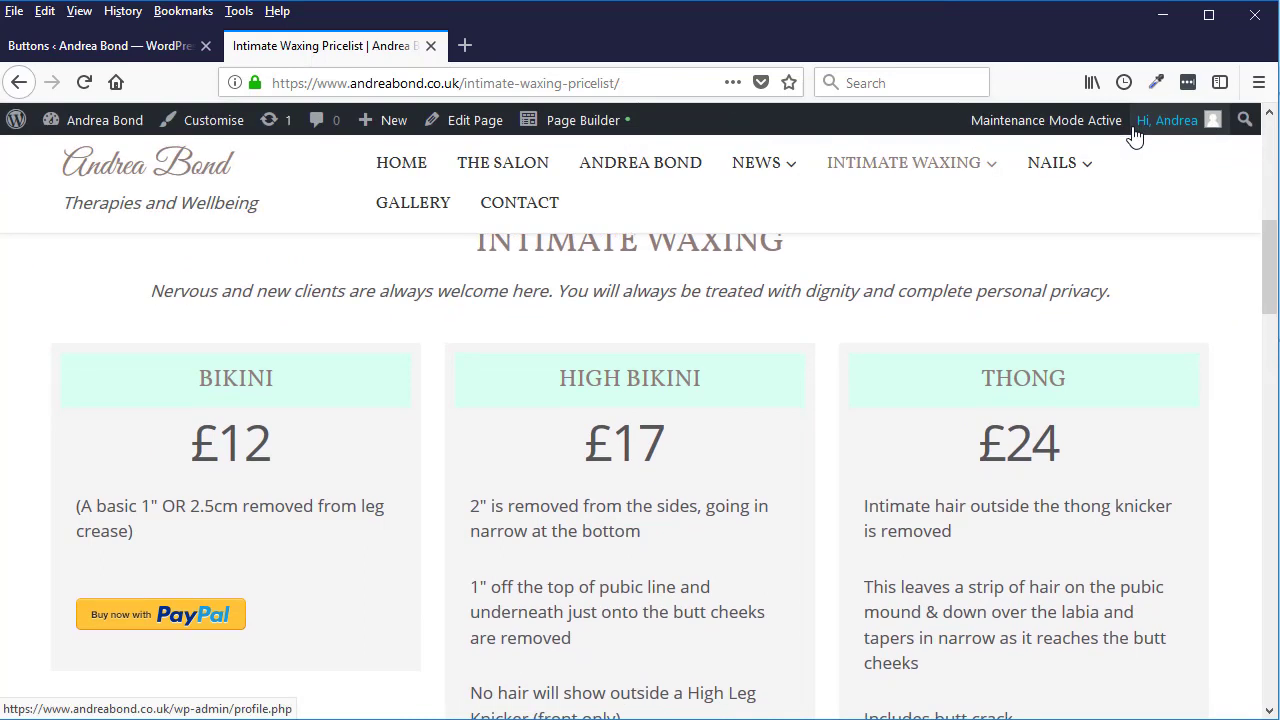
Step: Test the PayPal button of the HIGH BIKINI card on the published page, inspect the checkout form and proceed to the PayPal login
drag(1270, 240, 1268, 282)
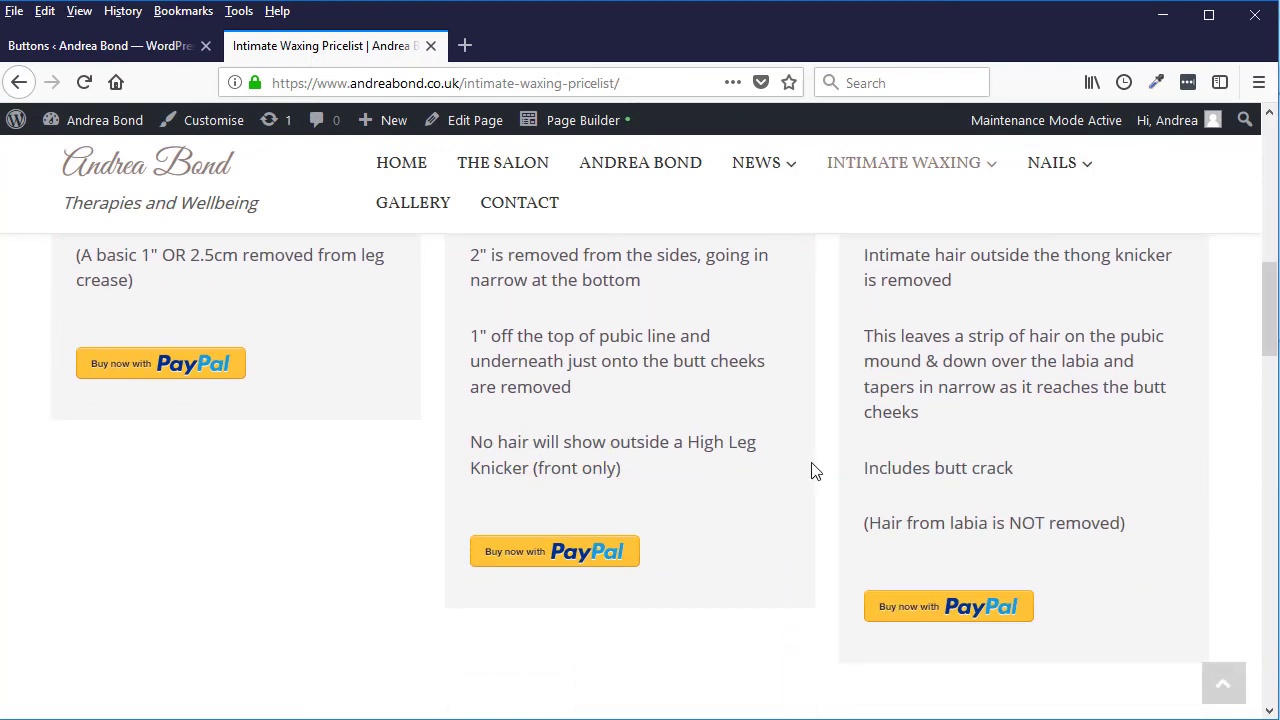
click(594, 562)
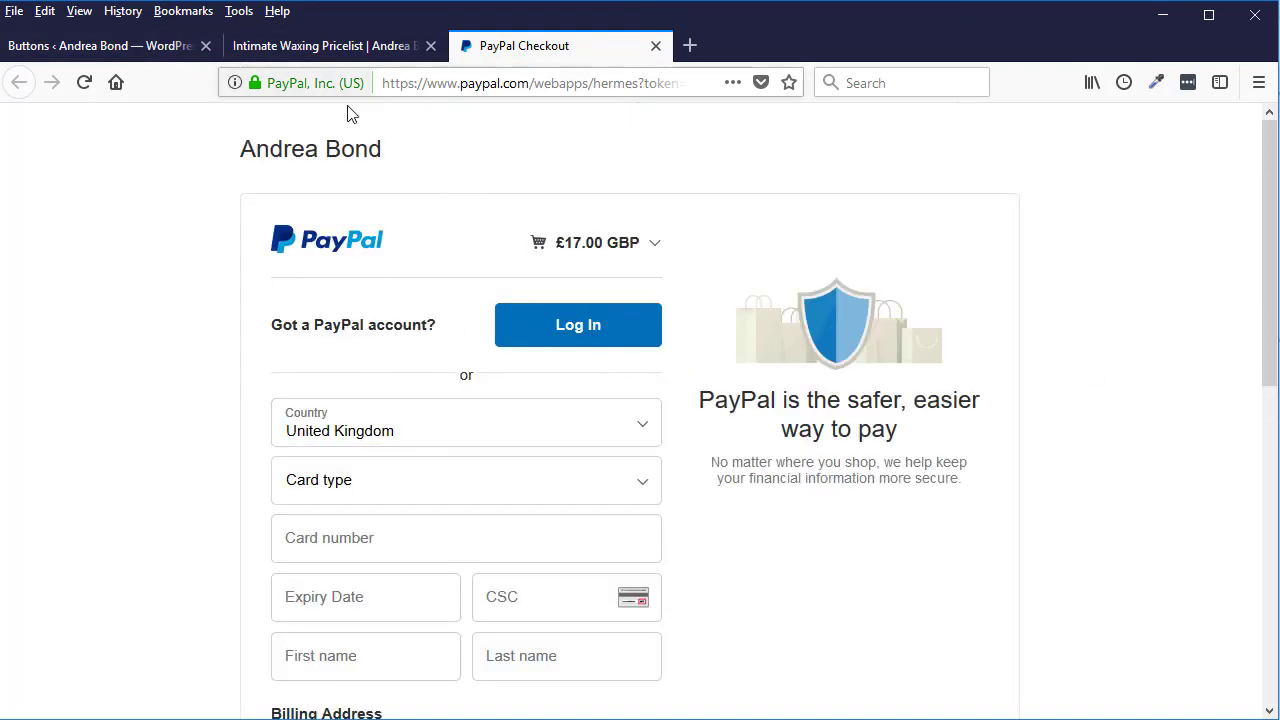
click(109, 46)
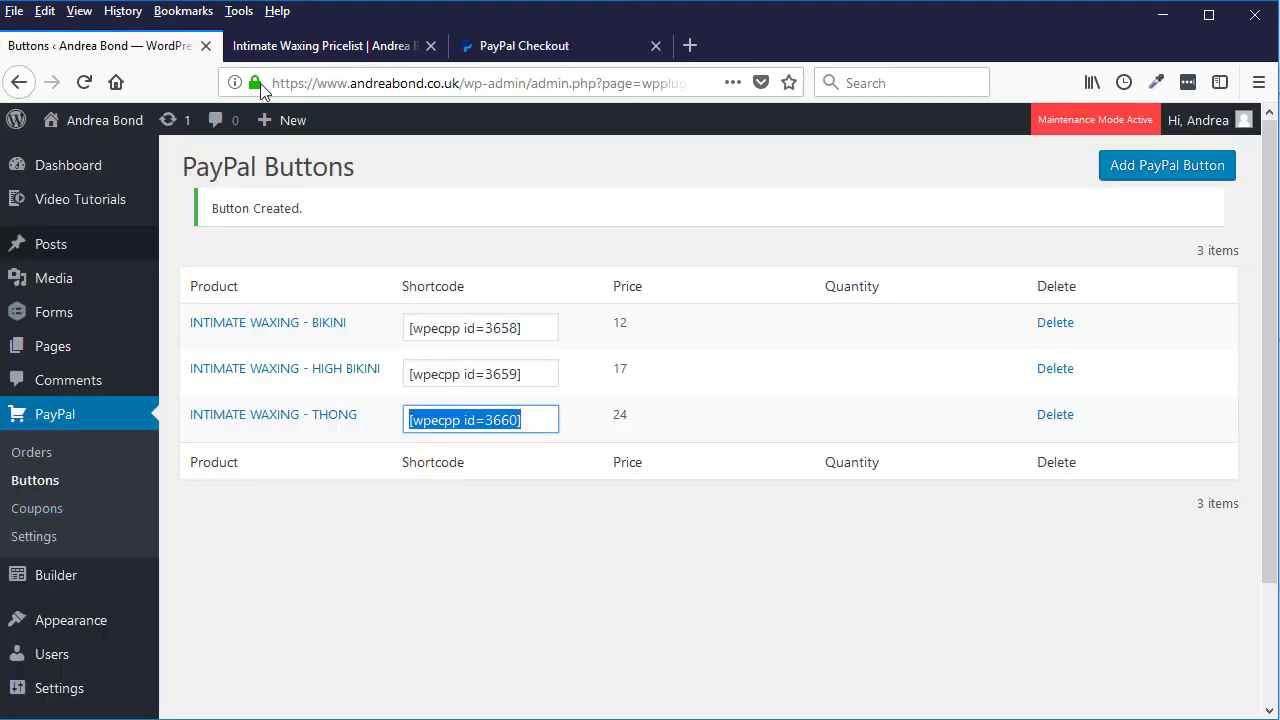
click(515, 46)
scroll(1094, 269, down, 6)
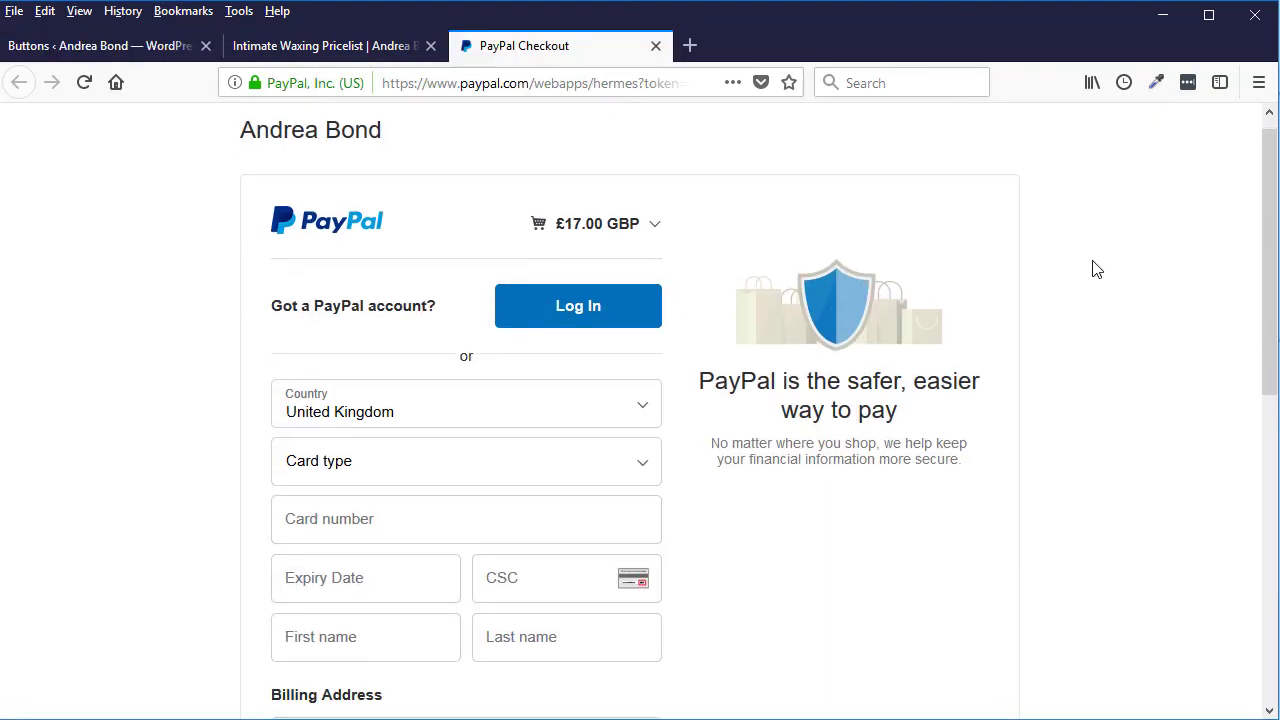
scroll(1094, 269, up, 6)
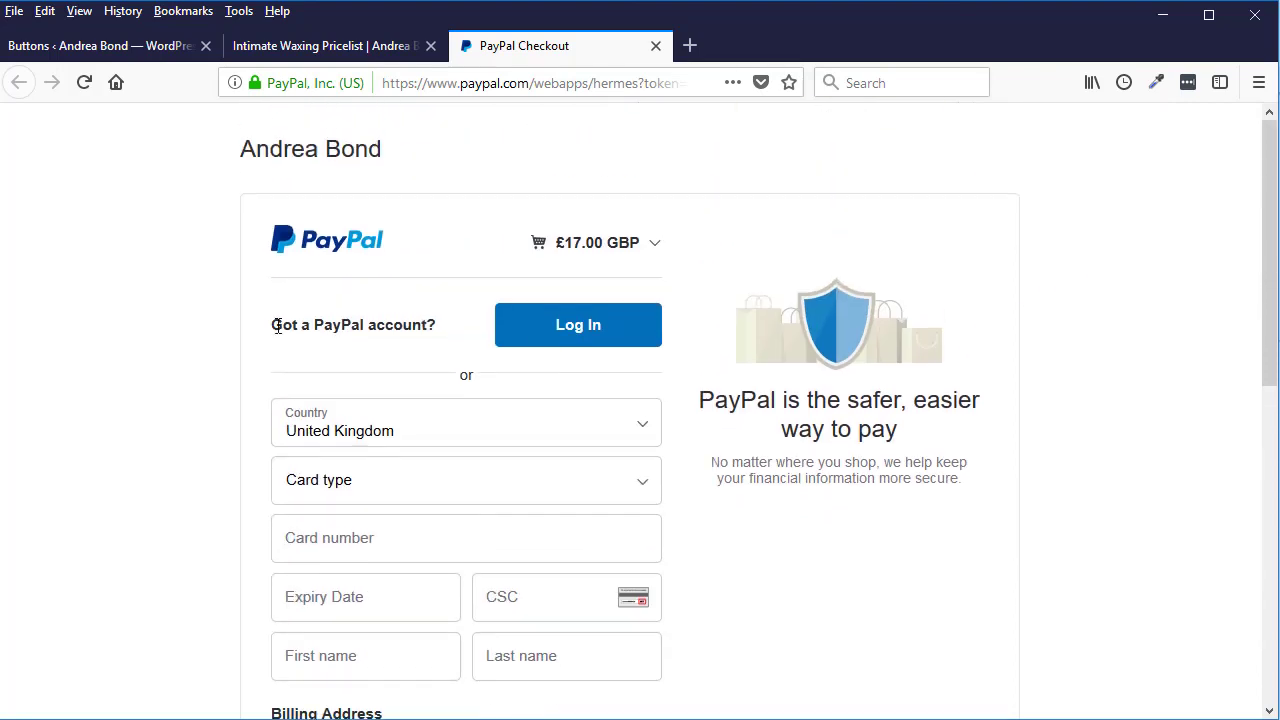
click(587, 334)
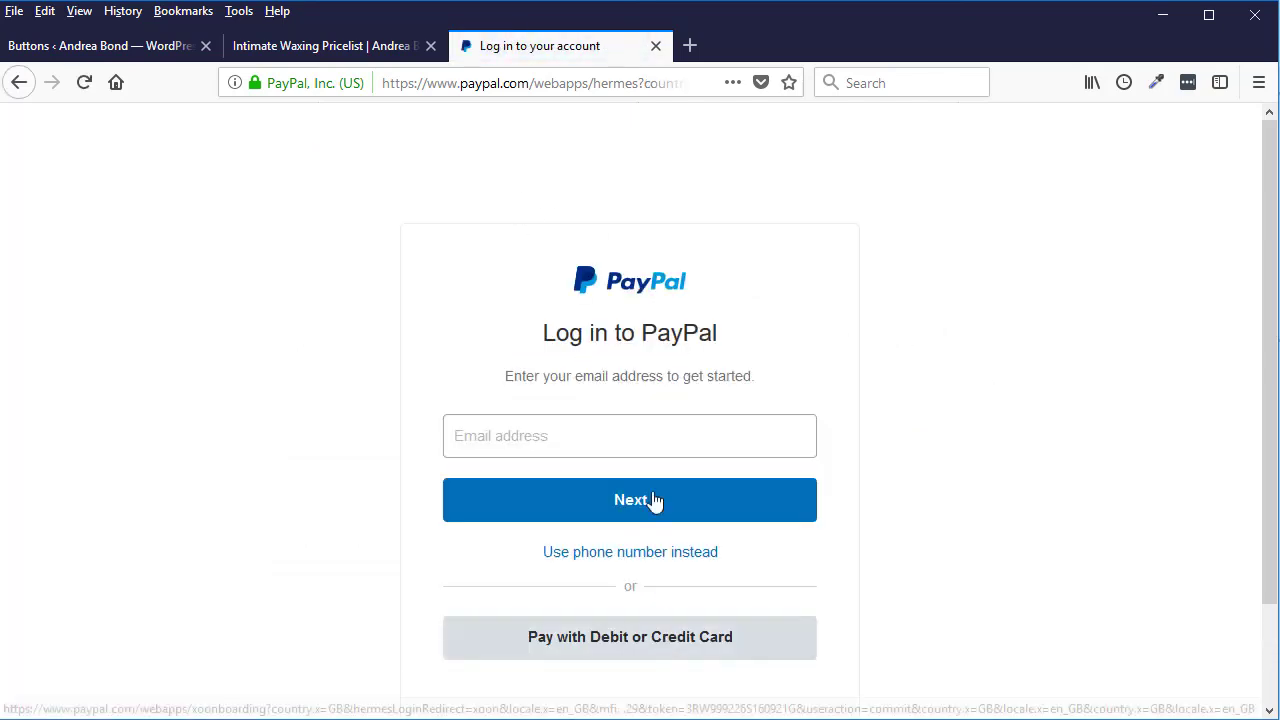
Step: Return to the Intimate Waxing Pricelist page and review the prices and PayPal buttons in the three pricing cards
click(315, 51)
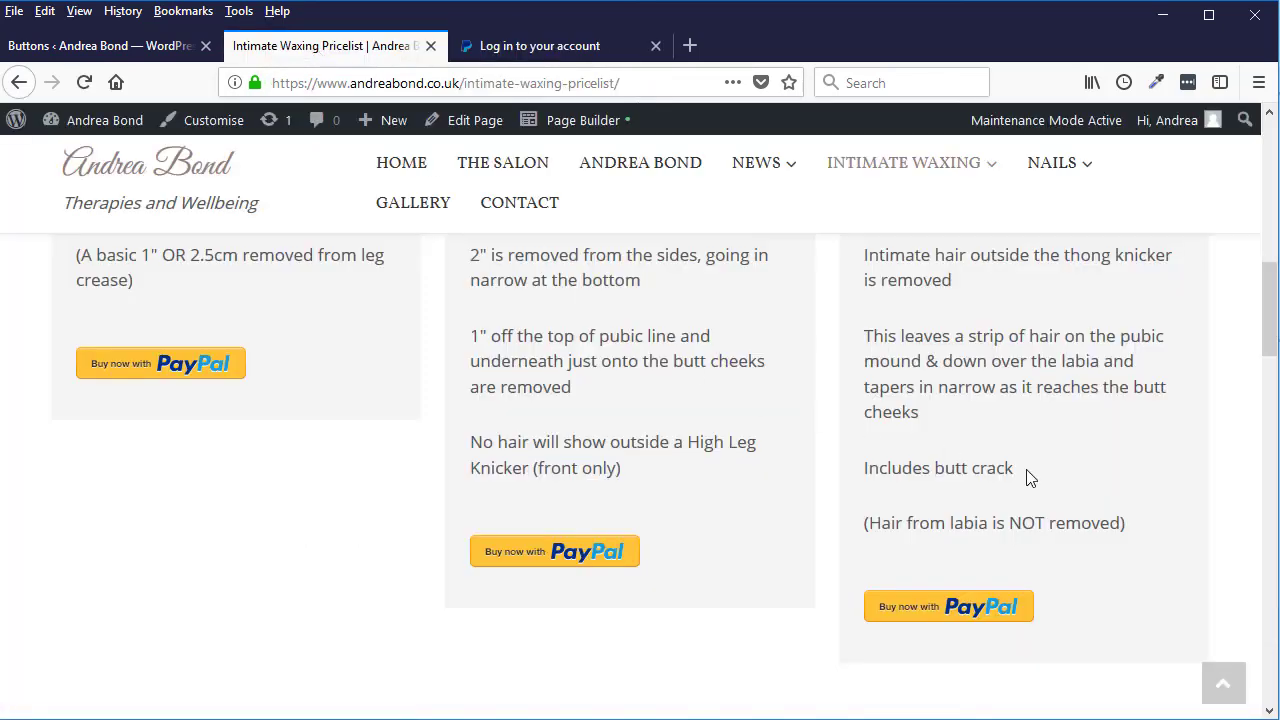
scroll(1160, 535, up, 5)
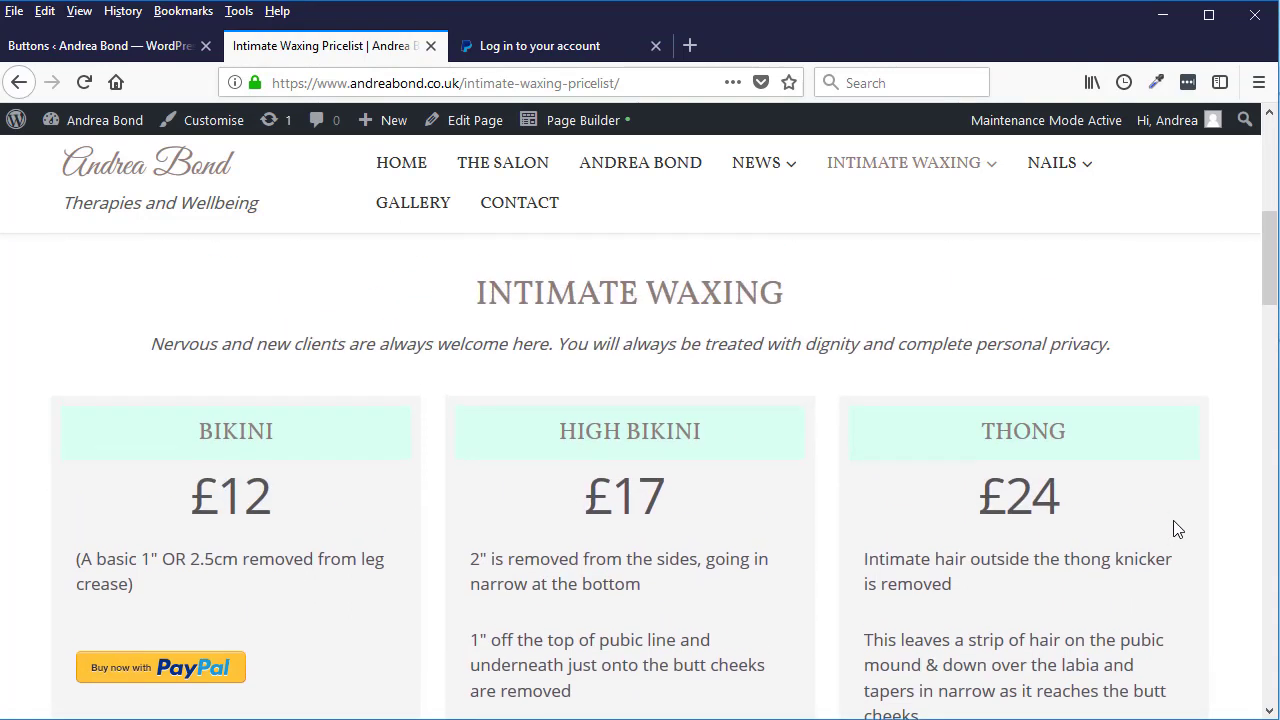
scroll(1171, 526, down, 5)
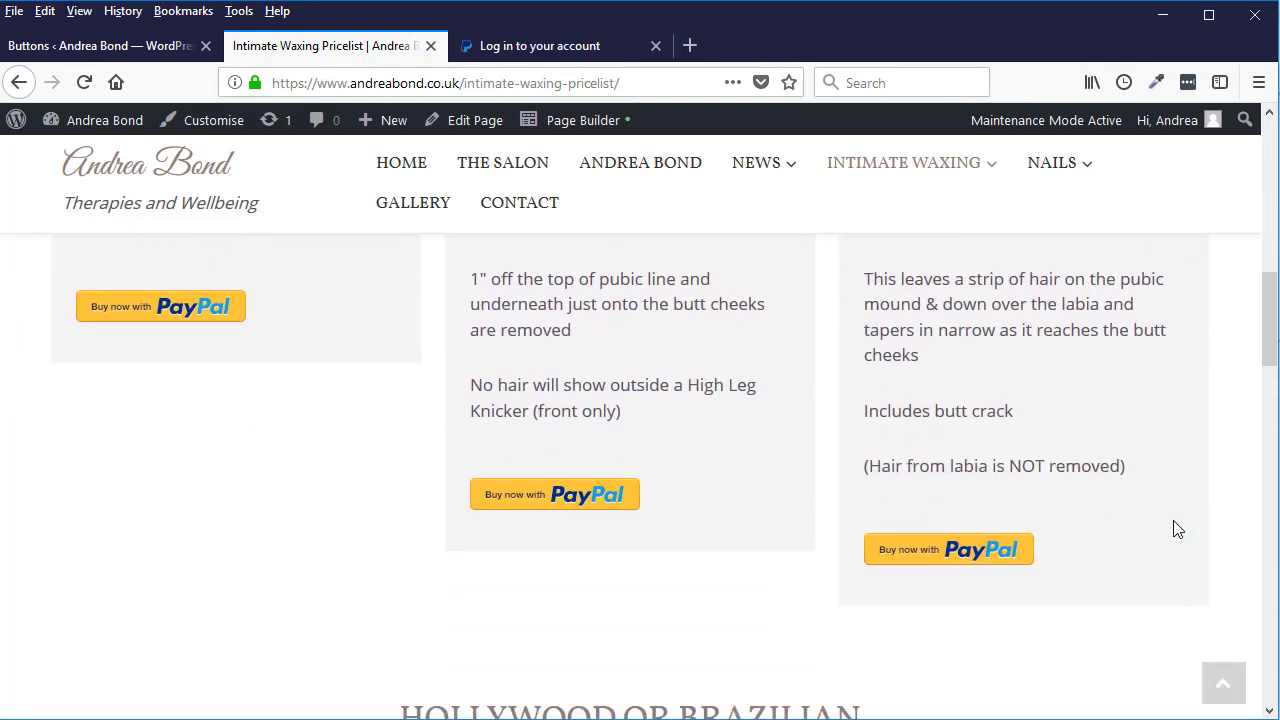
Step: Reload the PayPal buttons list in the WordPress admin and open the "INTIMATE WAXING - BIKINI" button for editing
click(80, 47)
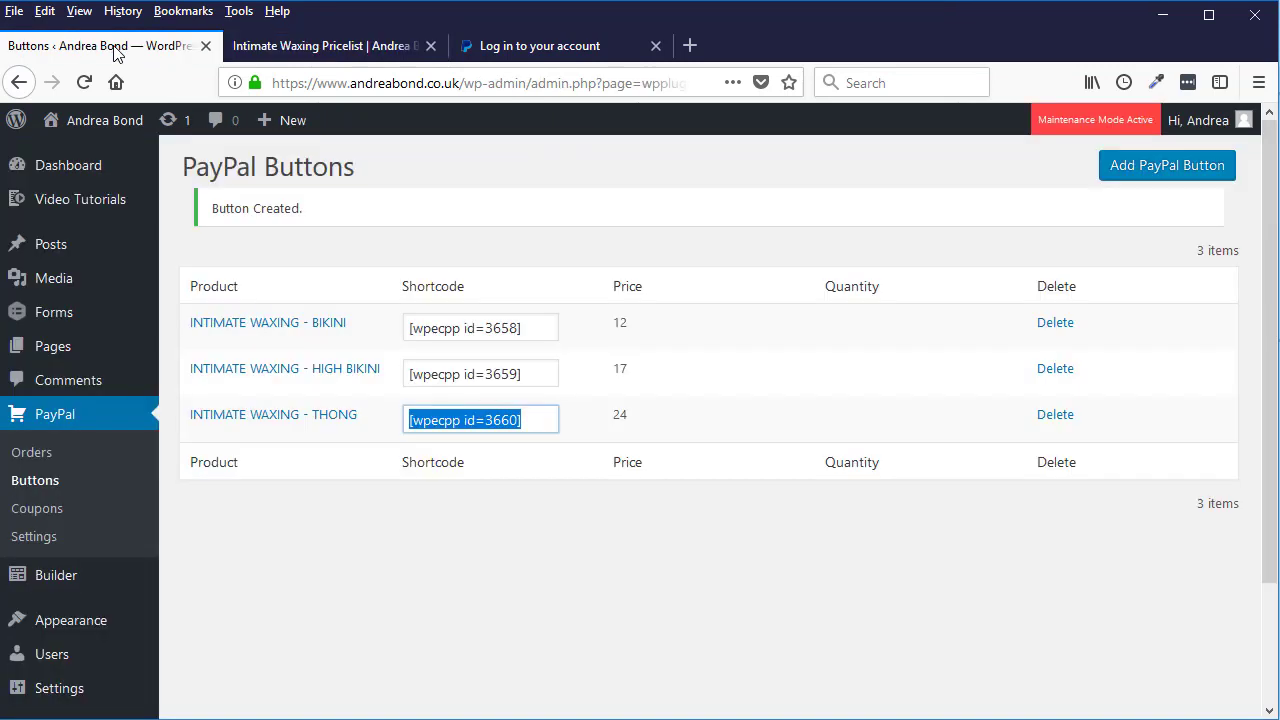
click(42, 482)
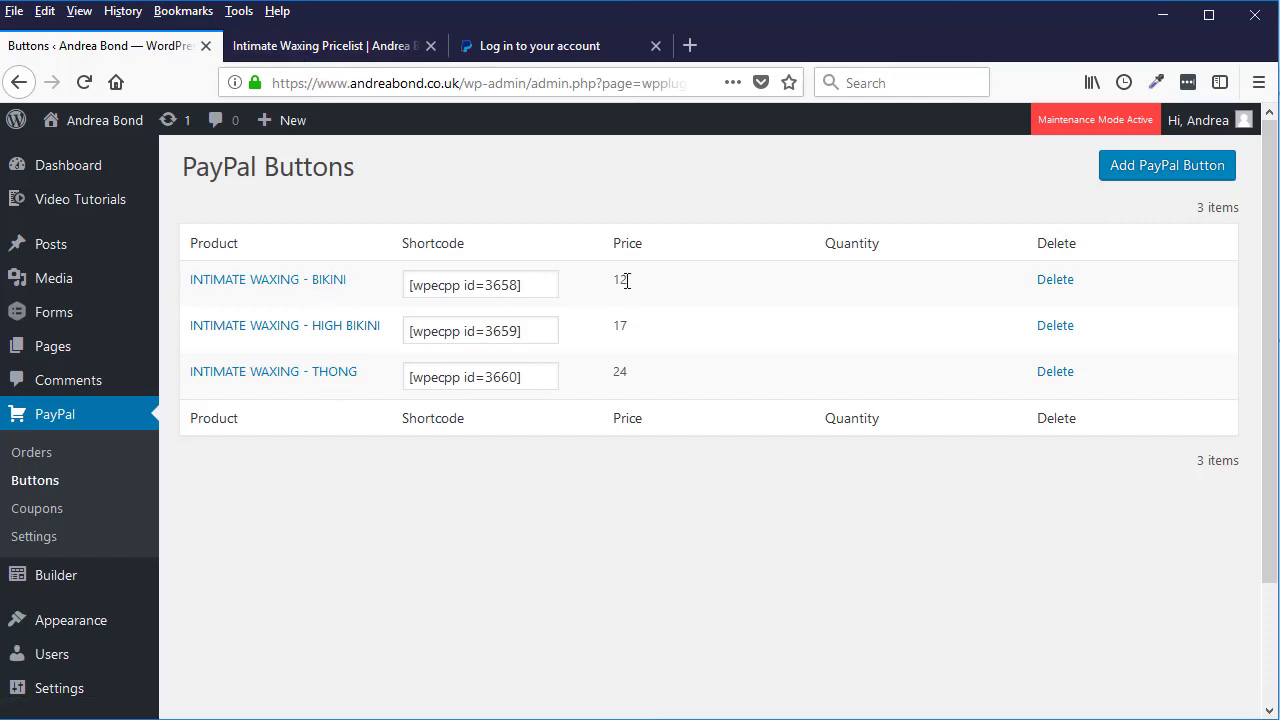
click(318, 284)
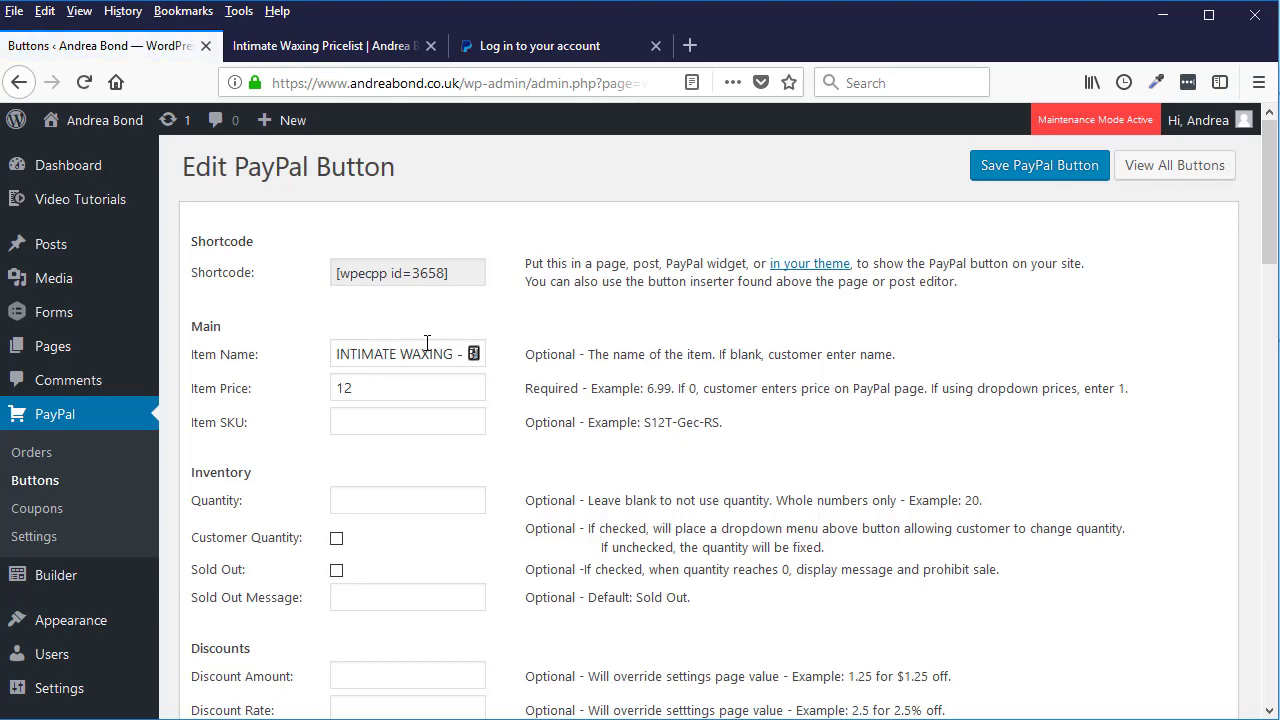
Step: Compare the BIKINI button's shortcode, item name and item price with the BIKINI card on the published pricelist page
click(347, 50)
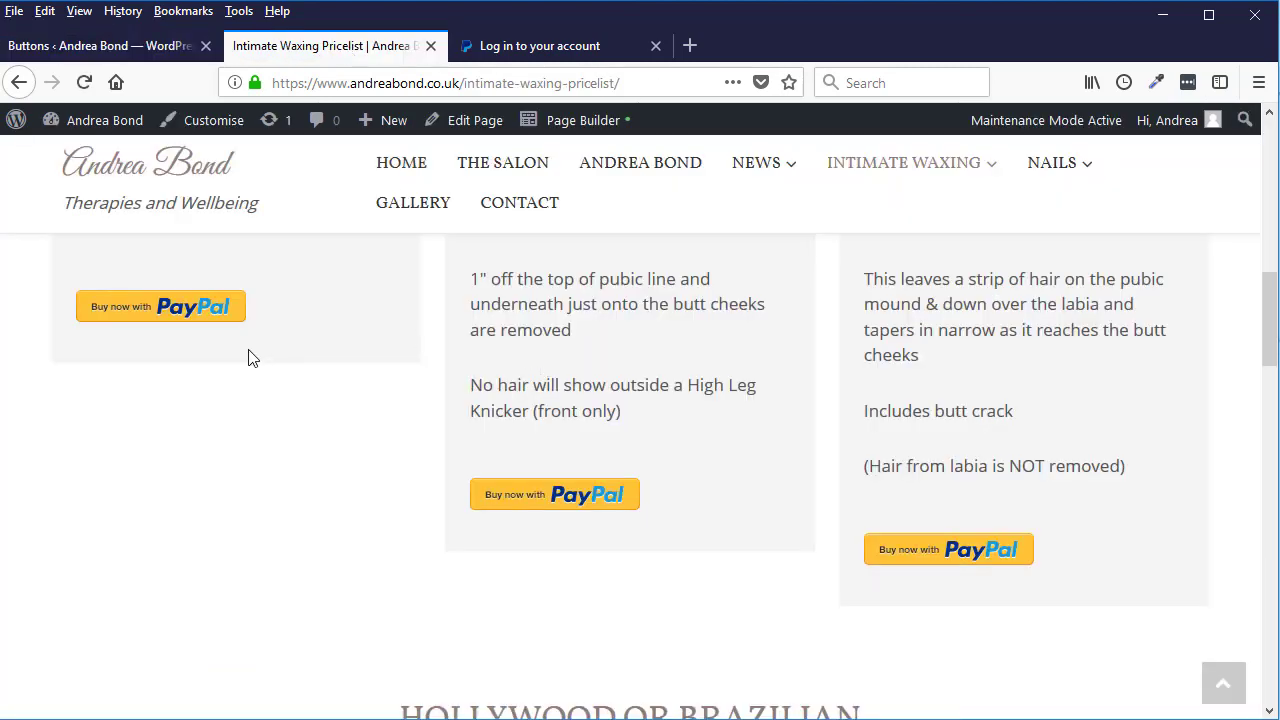
scroll(297, 337, up, 2)
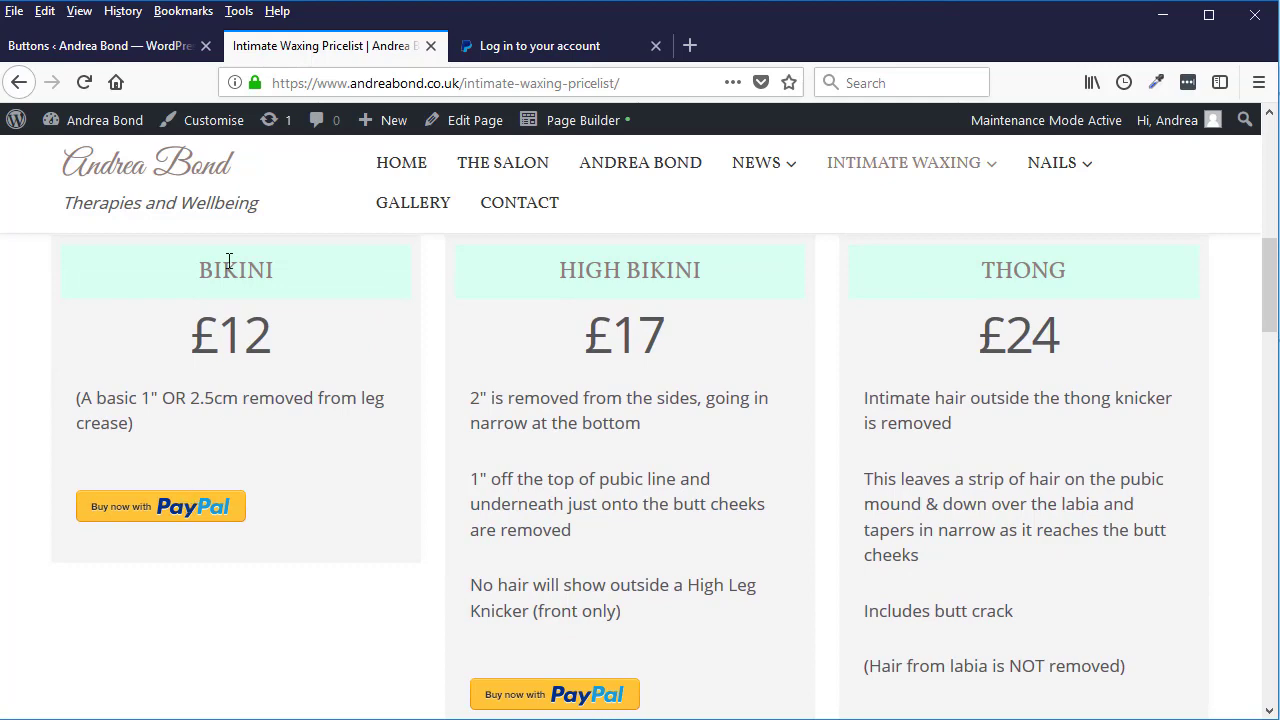
click(100, 46)
drag(472, 271, 294, 273)
click(347, 46)
click(110, 46)
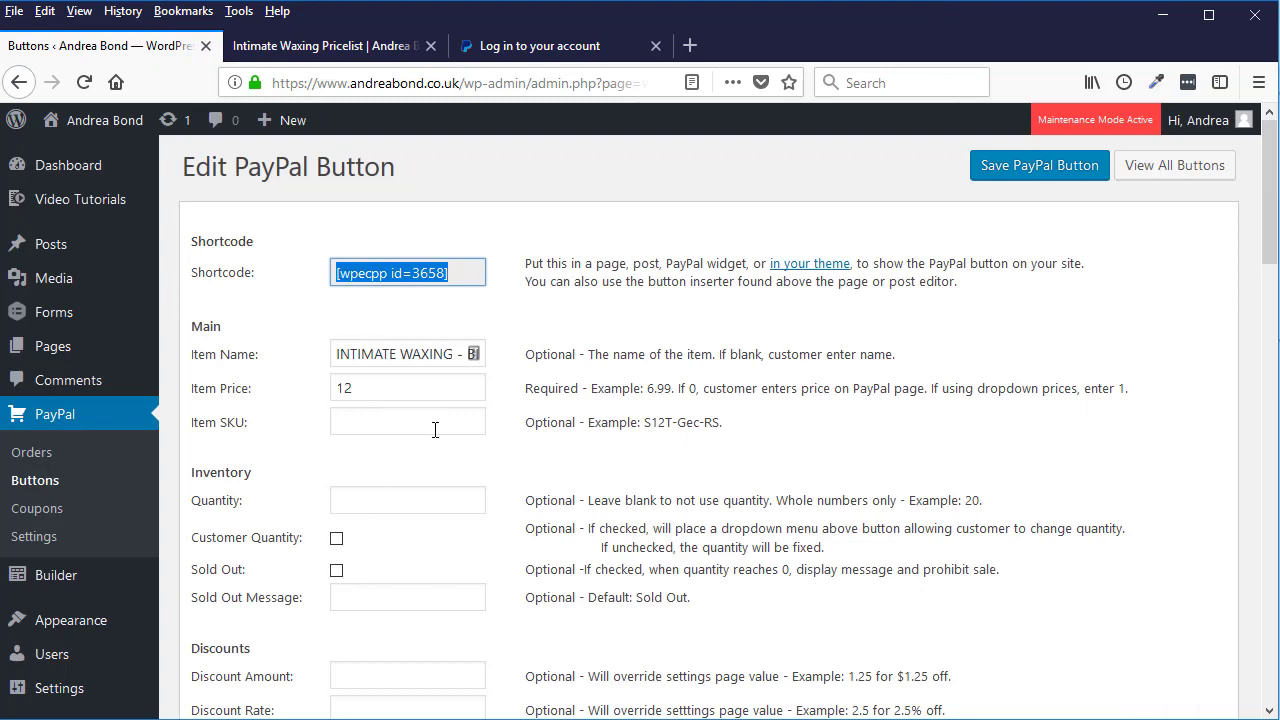
click(330, 46)
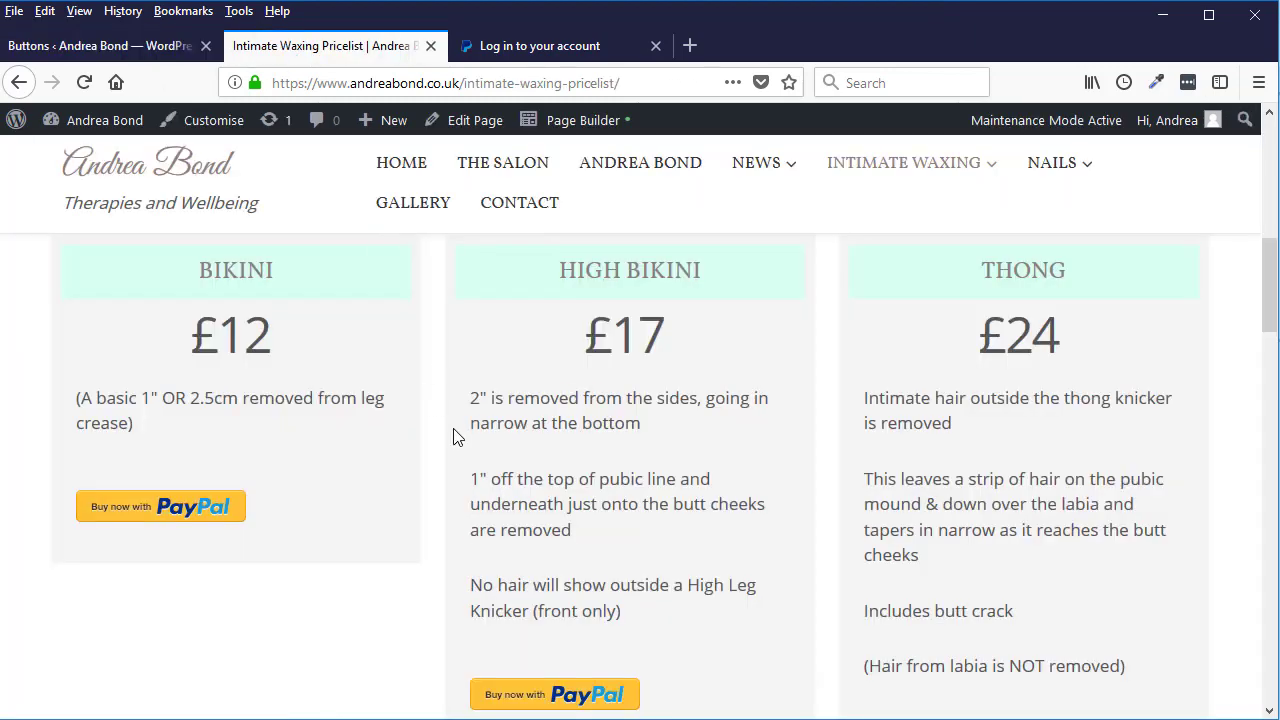
scroll(455, 437, up, 2)
drag(294, 437, 192, 428)
click(295, 414)
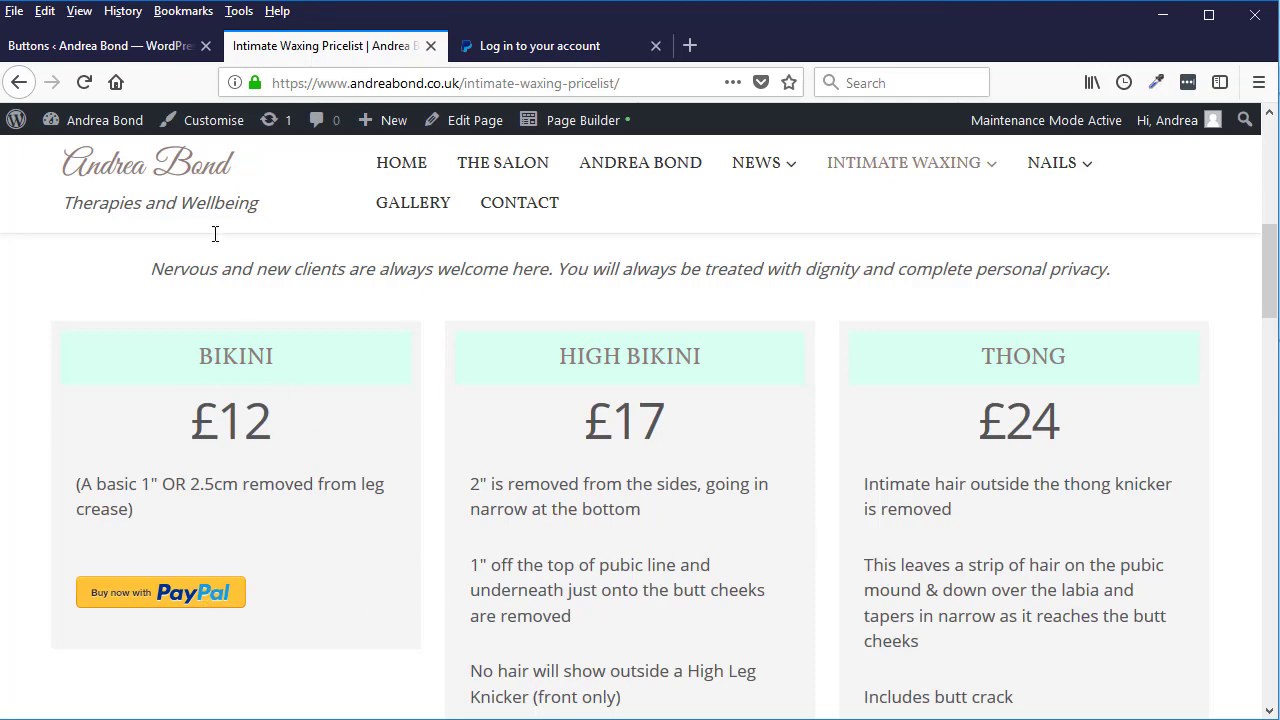
click(100, 46)
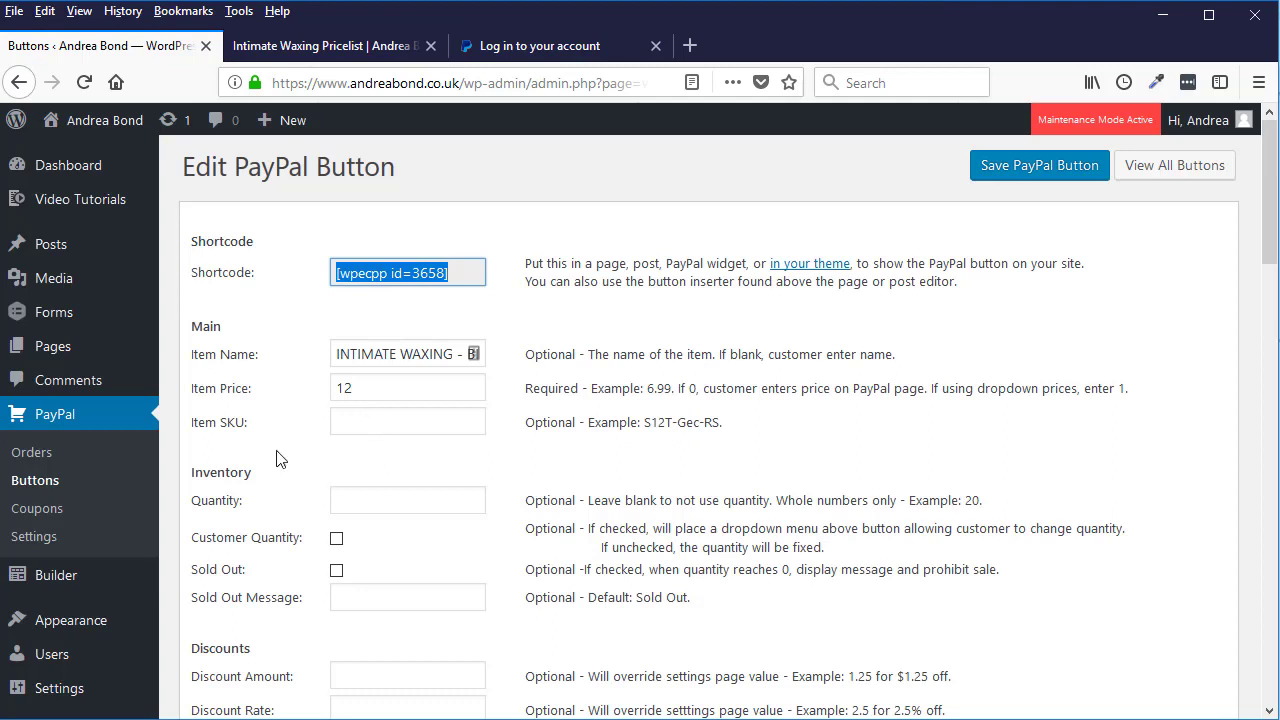